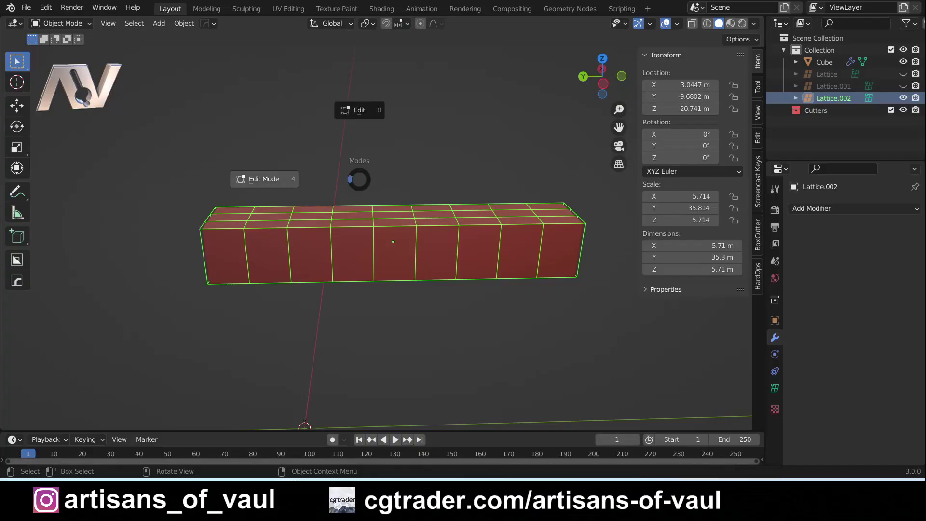
Raise the two middle columns of lattice points by about 1.3 m in Z to hump the bar.
left_click(264, 179)
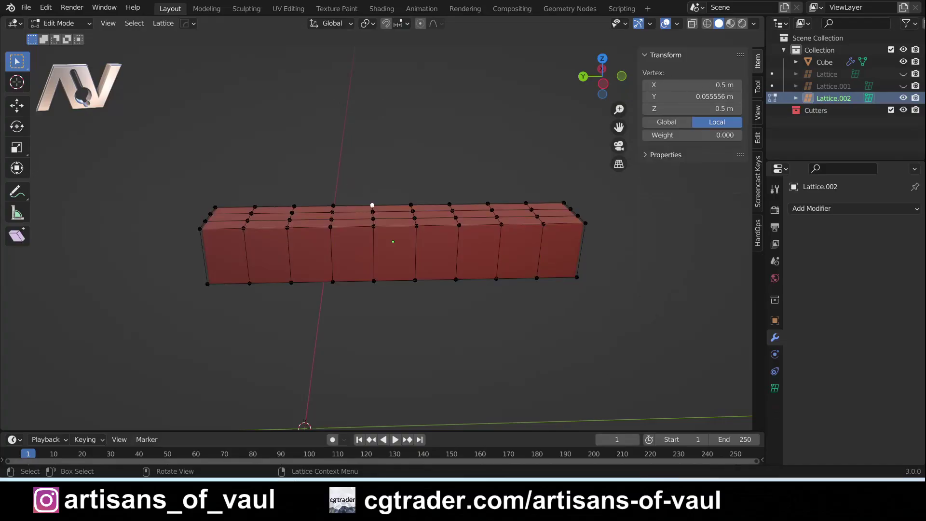
left_click_drag(352, 174, 435, 309)
key("g")
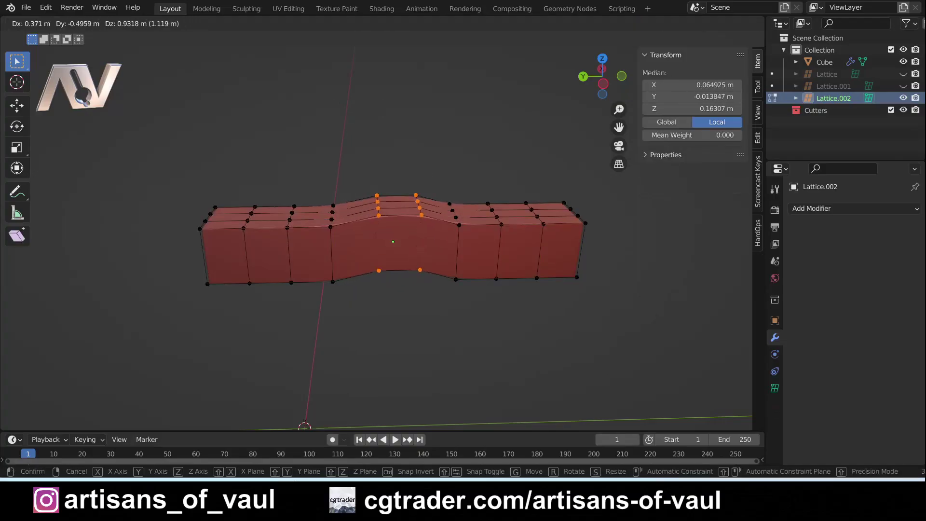
left_click(439, 294)
middle_click_drag(439, 294, 482, 265)
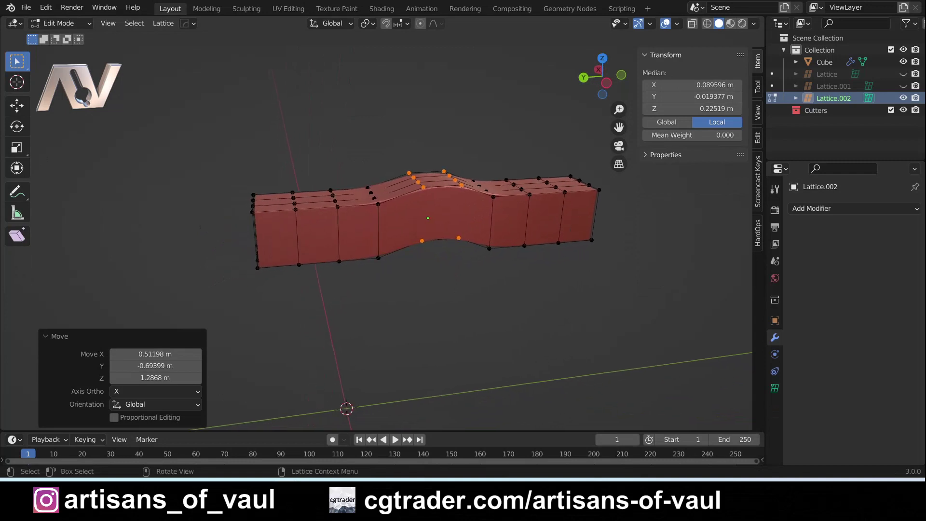
Lower the column of lattice points at the bar's +Y end by about 2.6 m in Z.
left_click_drag(212, 174, 272, 291)
key("g")
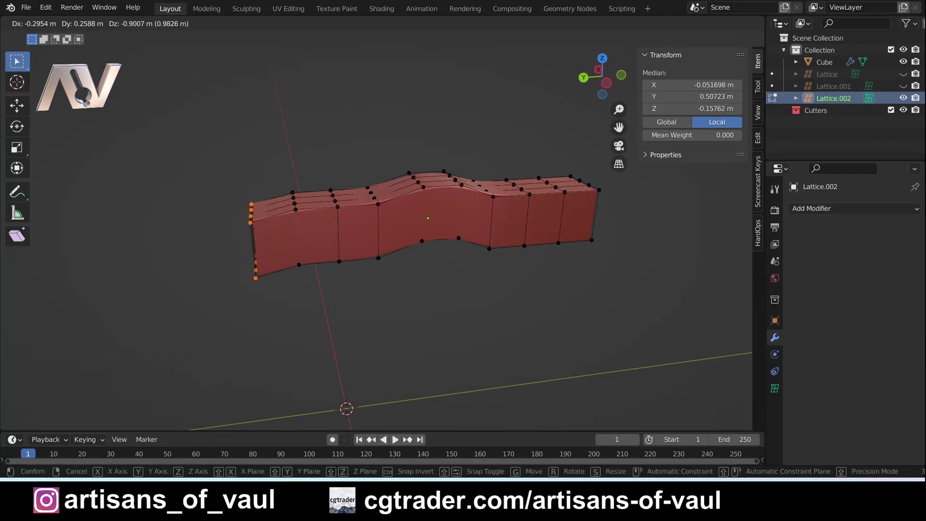
left_click(261, 295)
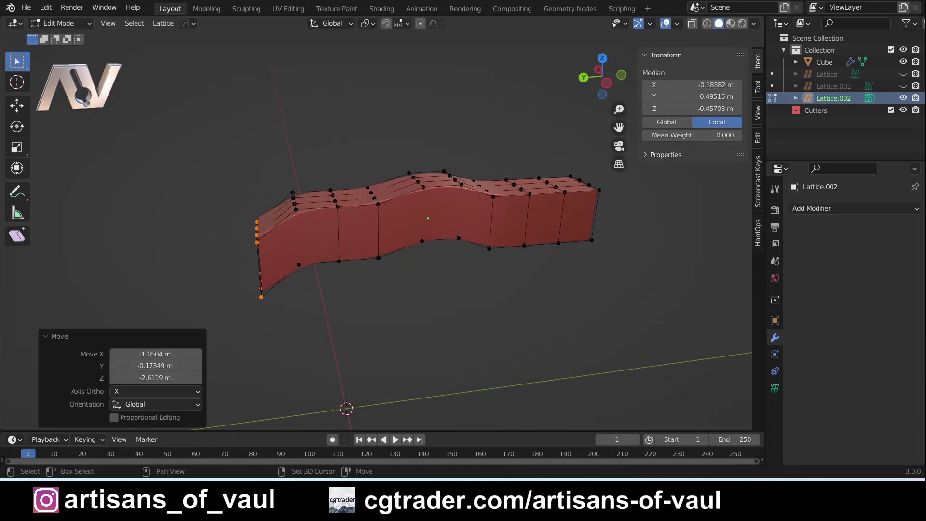
middle_click_drag(434, 260, 291, 251, "shift")
Lower the two lattice columns next to the bar's -Y end by about 2.5 m, then return to Object Mode and deselect everything.
left_click_drag(360, 162, 414, 244)
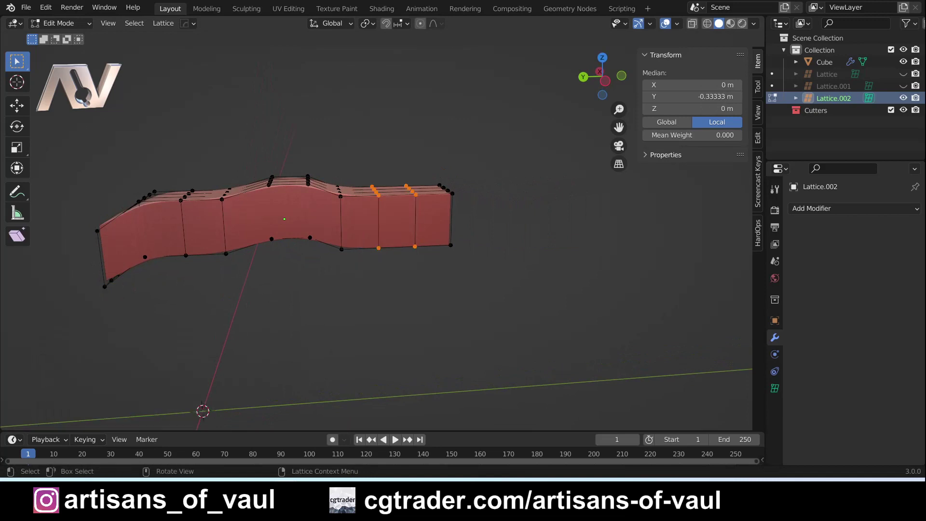
key("g")
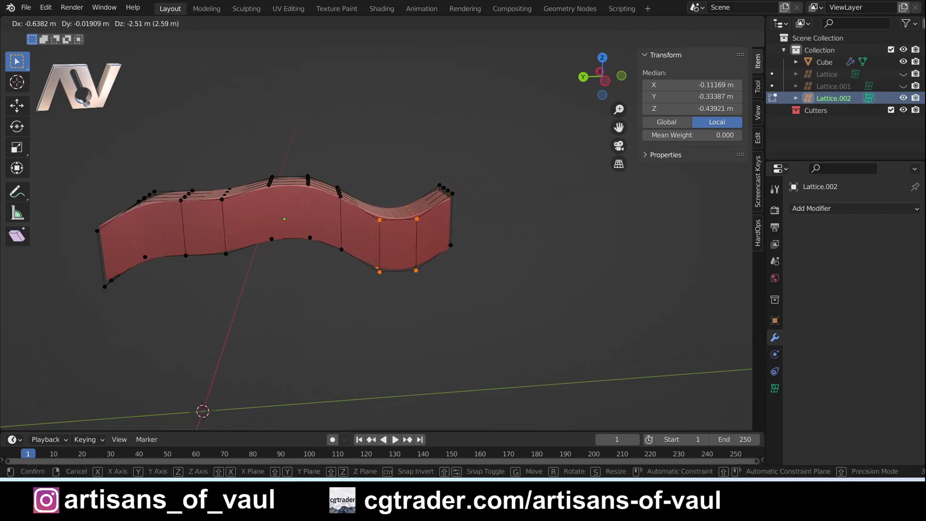
left_click(239, 255)
key("ctrl+Tab")
left_click(399, 140)
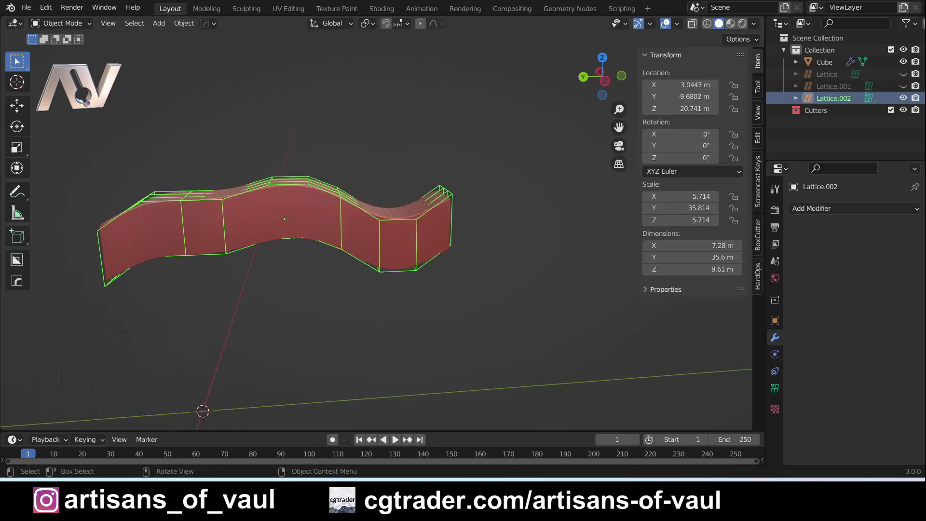
key("alt+a")
left_click(399, 219)
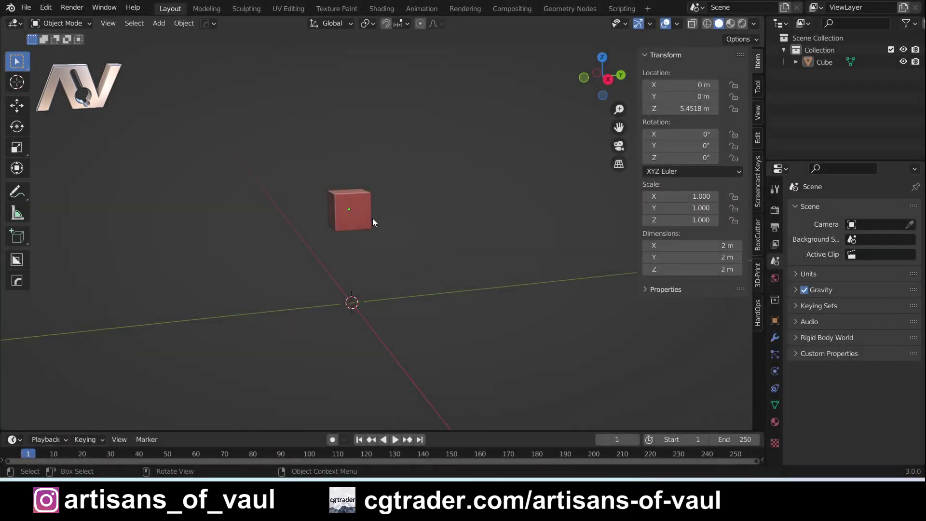
Scale the cube in Y and Z only, to about 15.2 m in both directions, in side view.
left_click(369, 219)
middle_click_drag(416, 207, 570, 143)
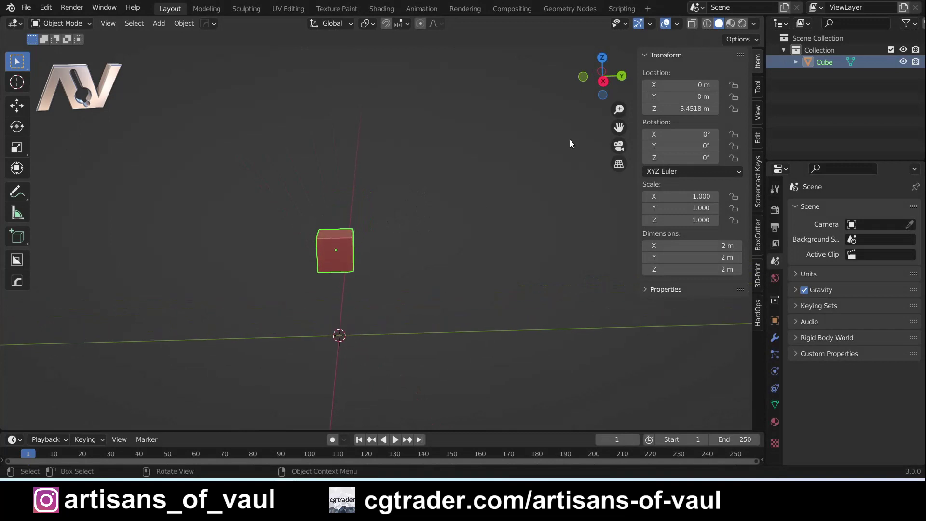
key("KP_3")
key("s")
key("shift+x")
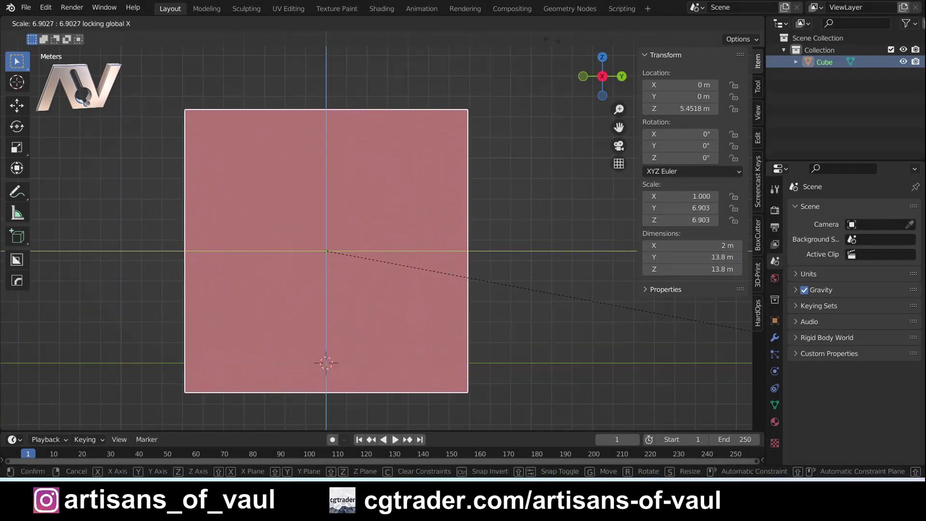
left_click(550, 152)
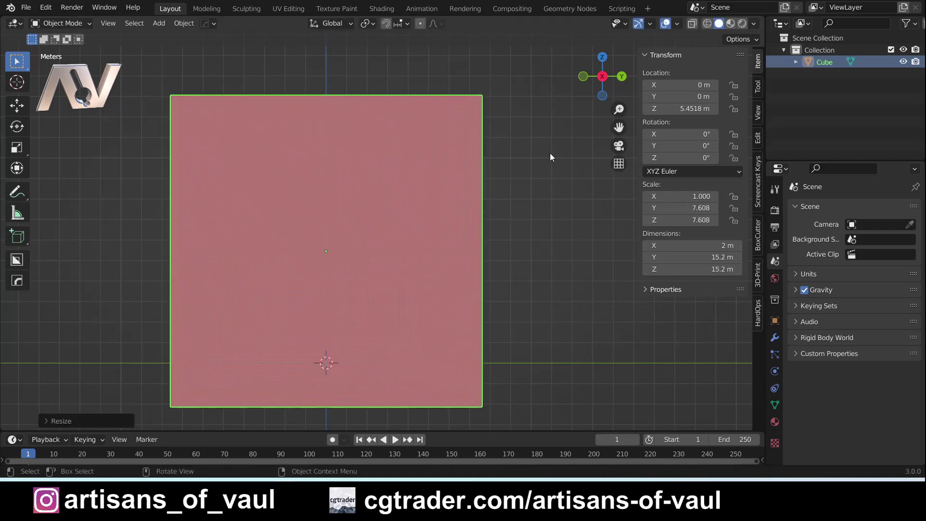
Narrow the slab along Y to about 11.7 m.
scroll(475, 210, "down", 4)
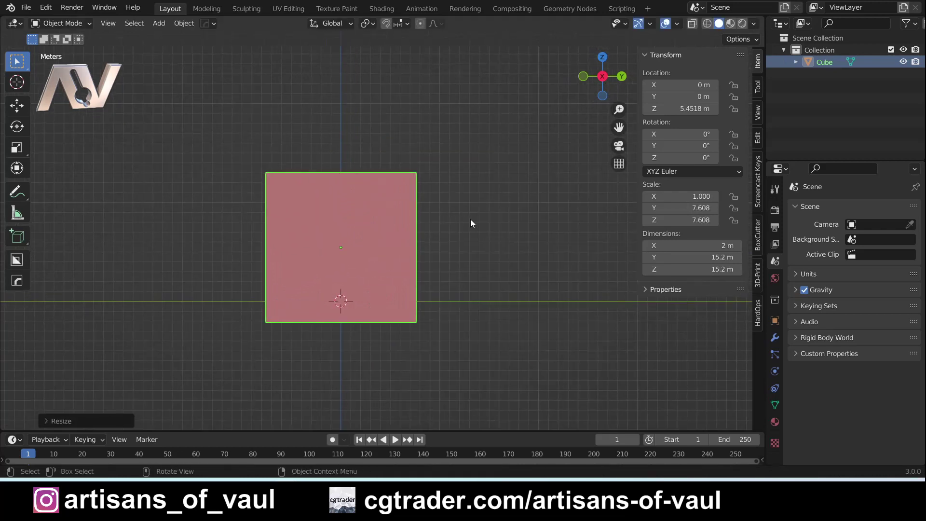
key("s")
key("y")
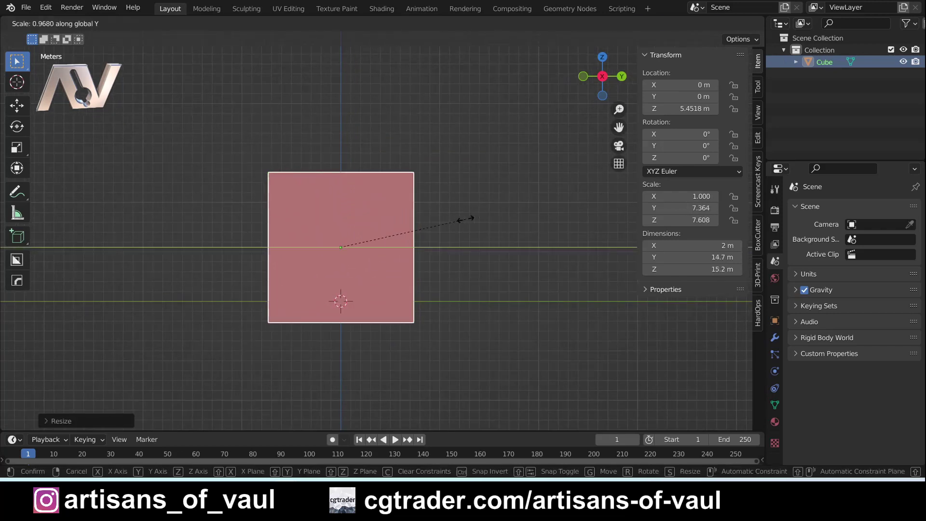
left_click(433, 195)
middle_click_drag(433, 195, 458, 202)
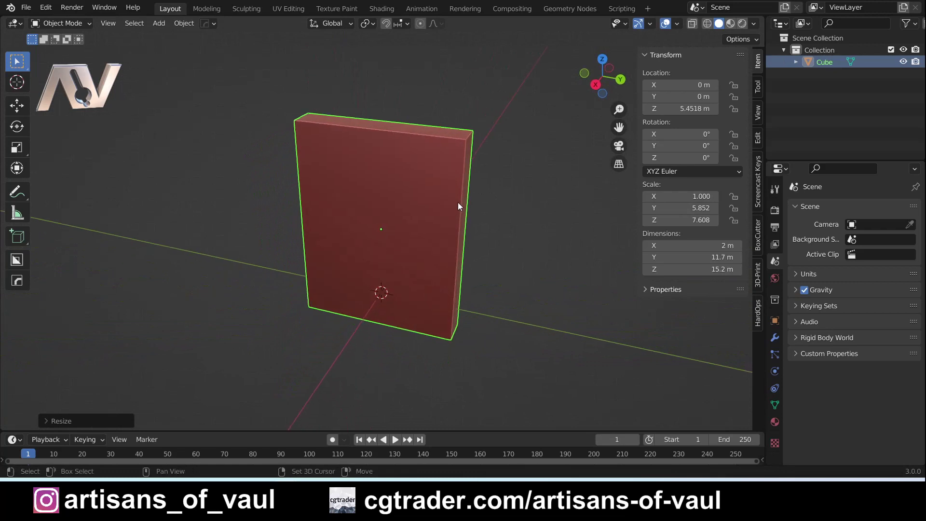
Apply the slab's scale.
scroll(458, 201, "up", 4)
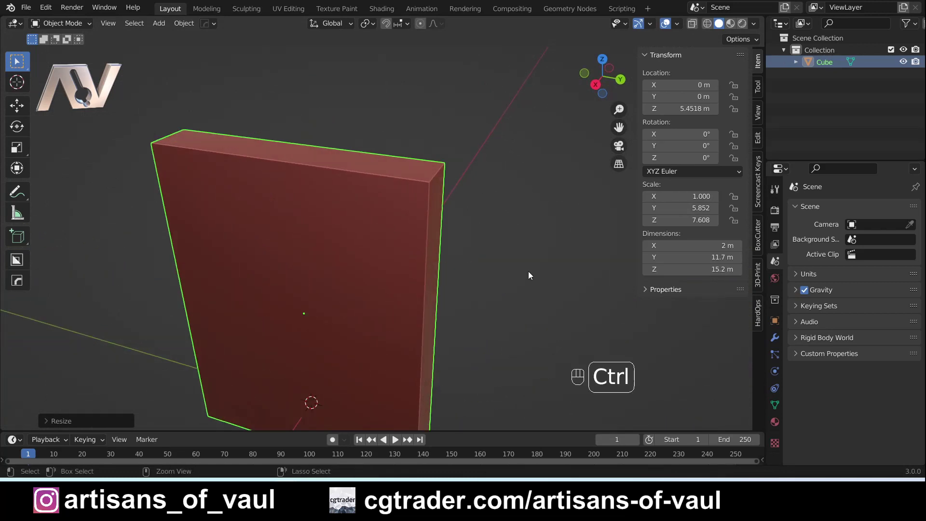
key("ctrl+a")
left_click(499, 296)
Bevel the two vertical edges on the slab's +Y side by about 0.9 m with a single segment.
key("Tab")
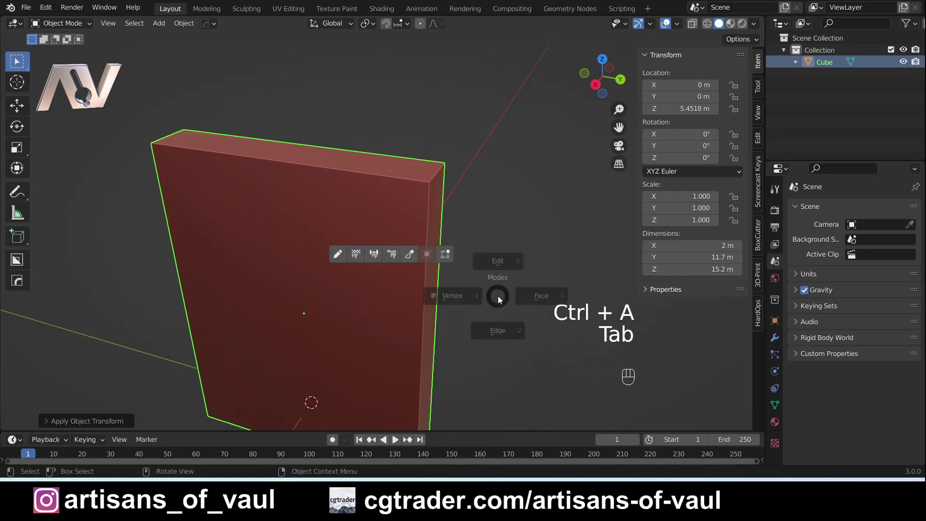
left_click(482, 227)
left_click(428, 213)
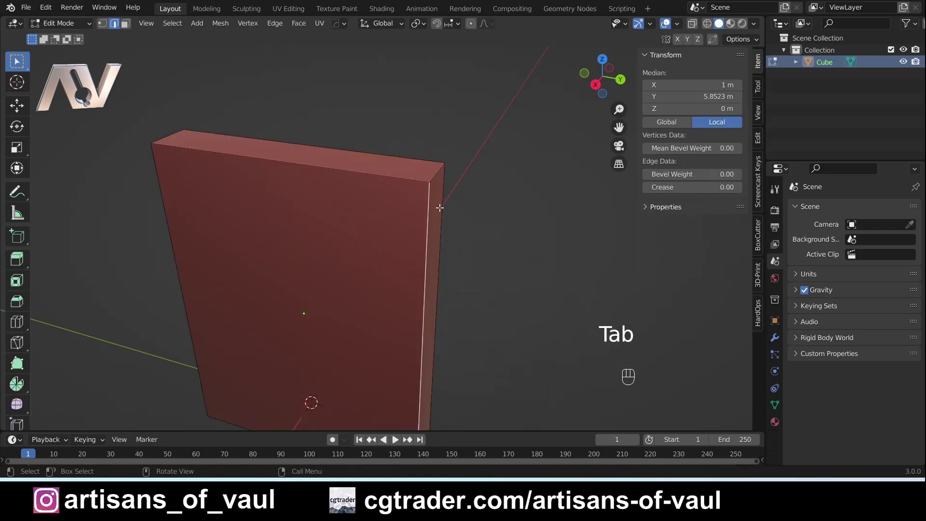
left_click(445, 201, "shift")
middle_click_drag(505, 222, 492, 222)
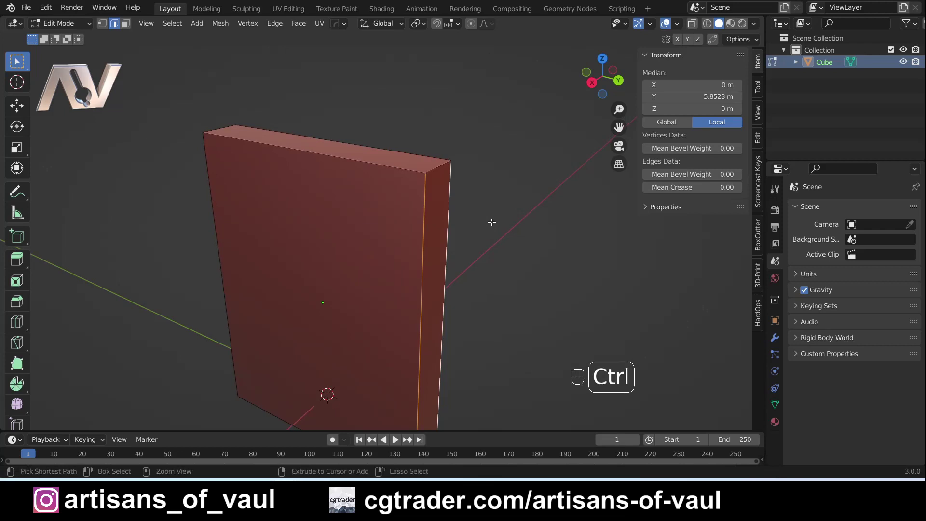
key("ctrl+b")
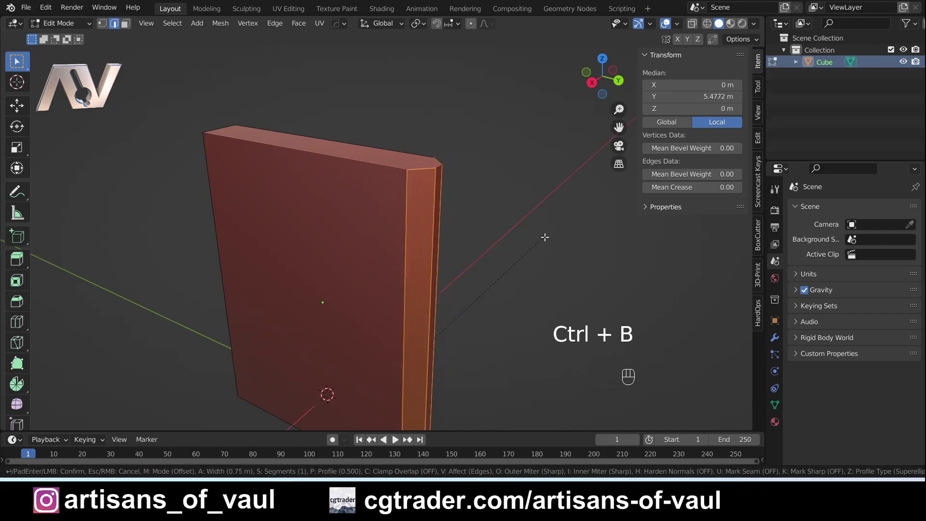
left_click(552, 239)
scroll(442, 155, "up", 2)
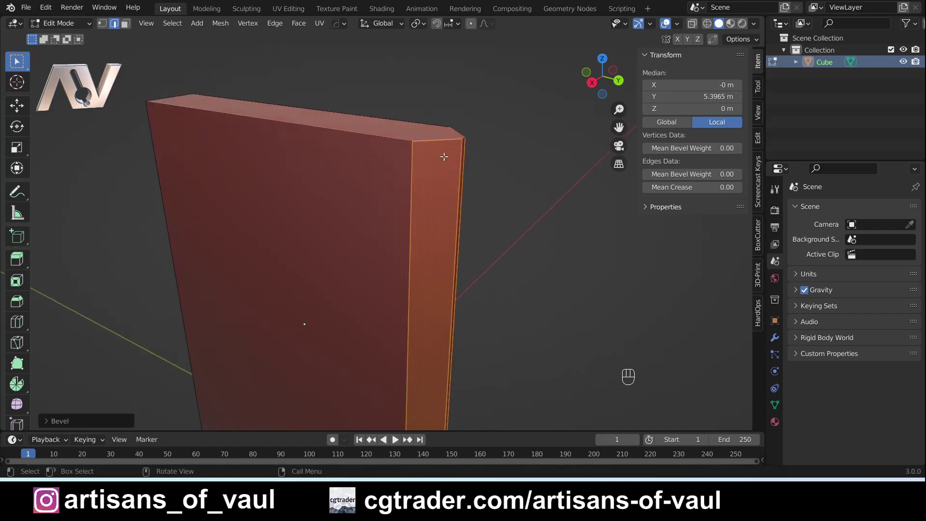
Move the two vertical edges where the bevel meets the broad faces inward along Y to about 4.07 m, lengthening the blade taper.
middle_click_drag(443, 164, 325, 206, "shift")
scroll(409, 201, "up", 2)
key("Tab")
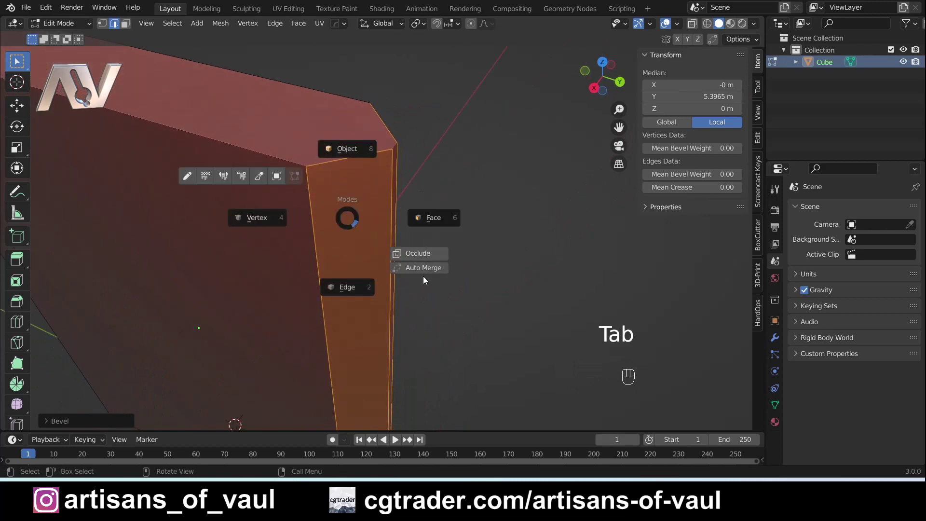
left_click(353, 291)
left_click(305, 211)
middle_click_drag(435, 171, 362, 160)
middle_click_drag(361, 159, 436, 160, "shift")
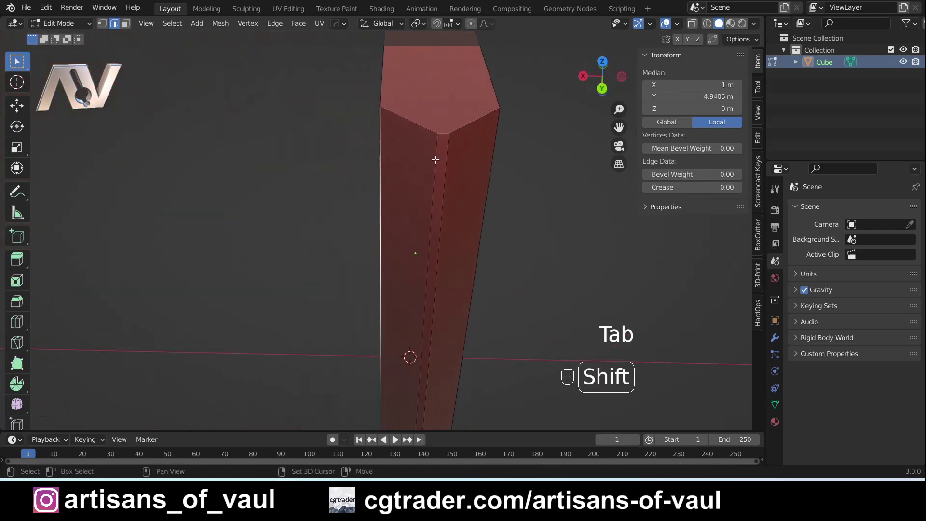
left_click(492, 150, "shift")
middle_click_drag(478, 207, 524, 240)
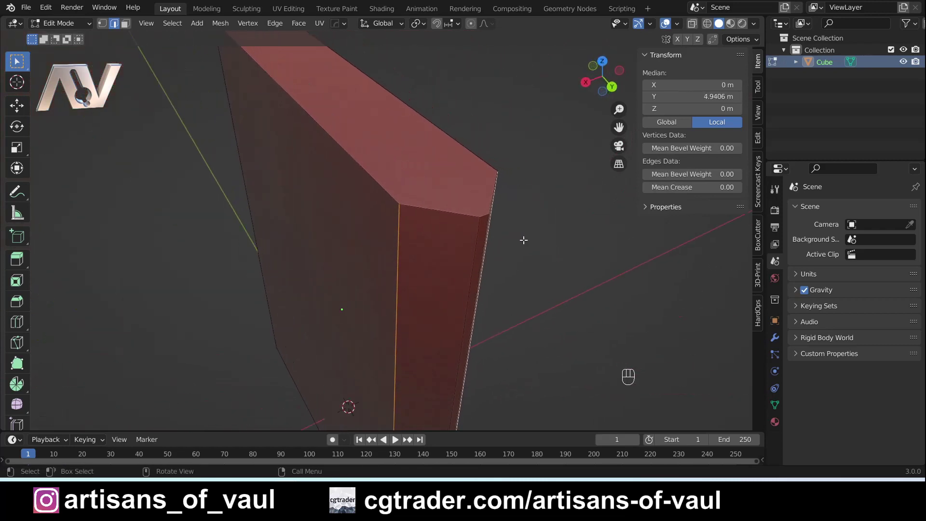
key("g")
key("y")
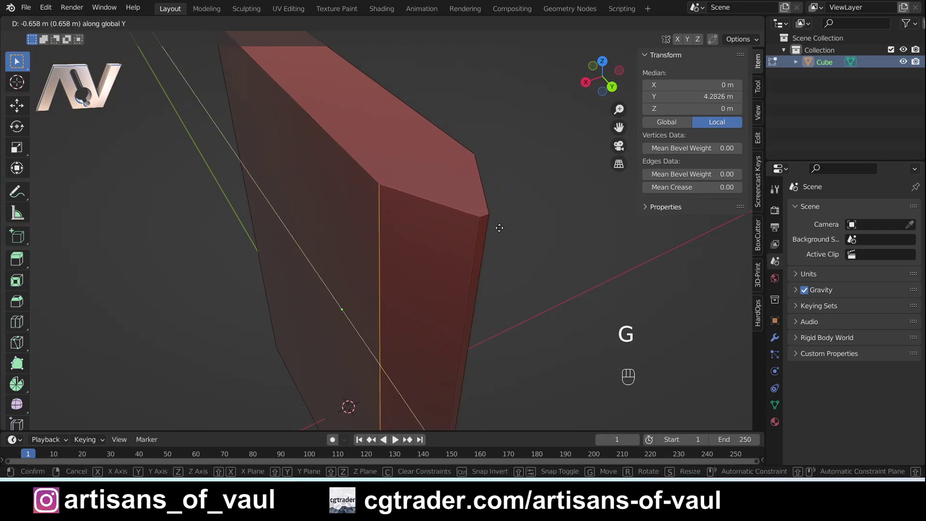
left_click(492, 225)
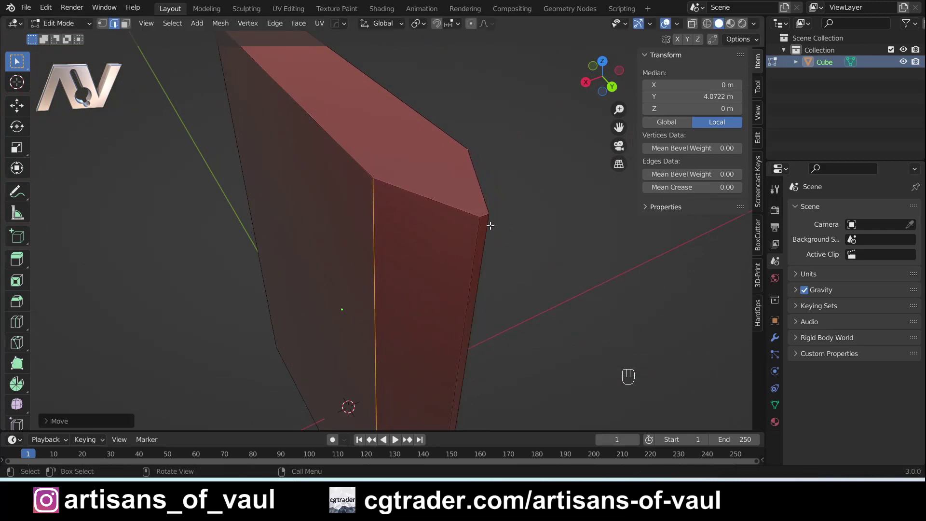
Connect the two vertices at the start of the taper with an edge across the blade's top face.
mouse_move(487, 222)
middle_mouse_down()
mouse_move(484, 188)
mouse_move(502, 169)
mouse_move(504, 219)
middle_mouse_up()
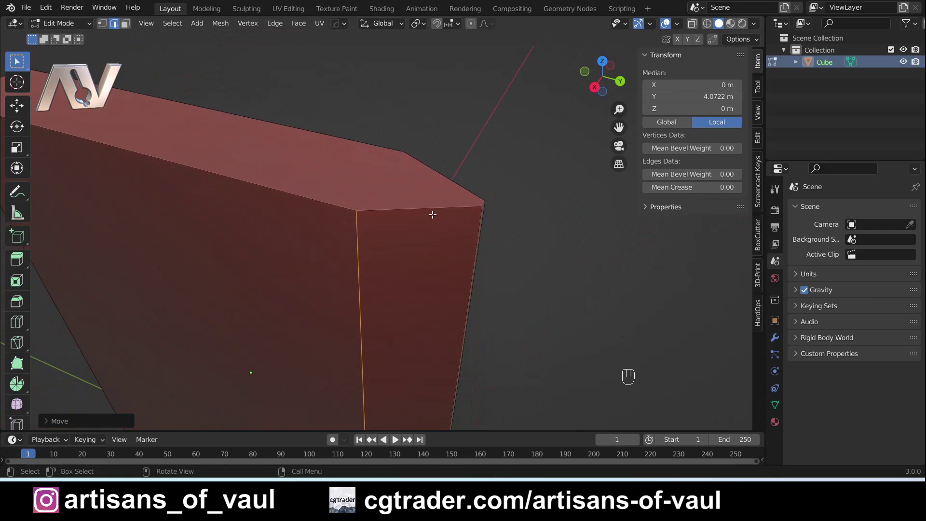
key("Tab")
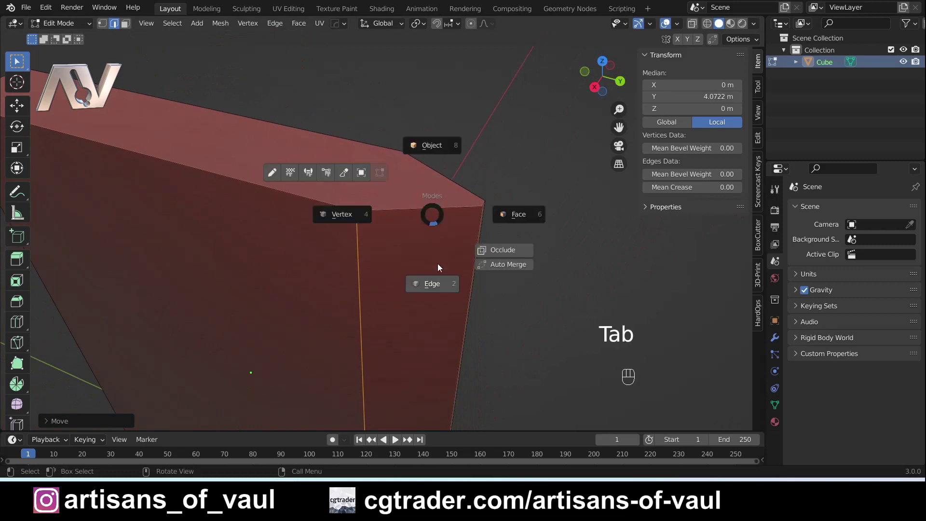
left_click(339, 214)
left_click(391, 214, "shift")
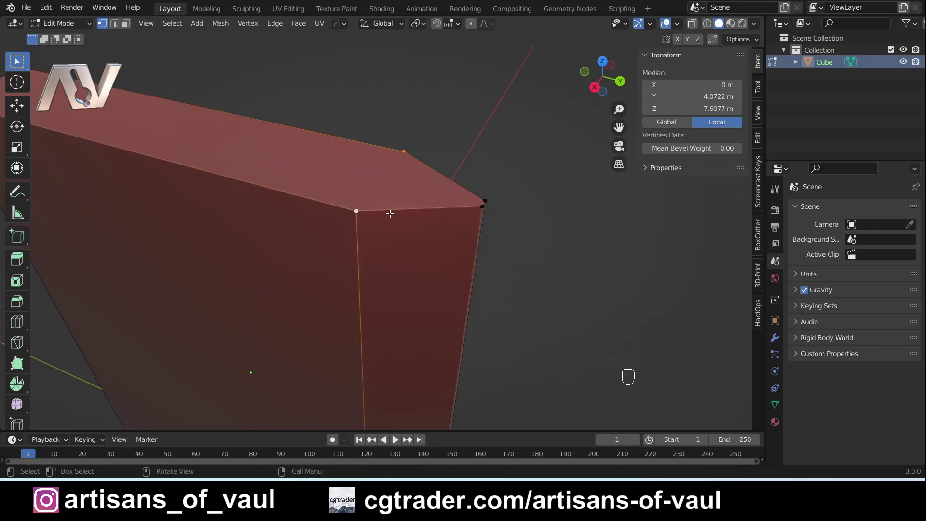
key("j")
scroll(318, 170, "down", 2)
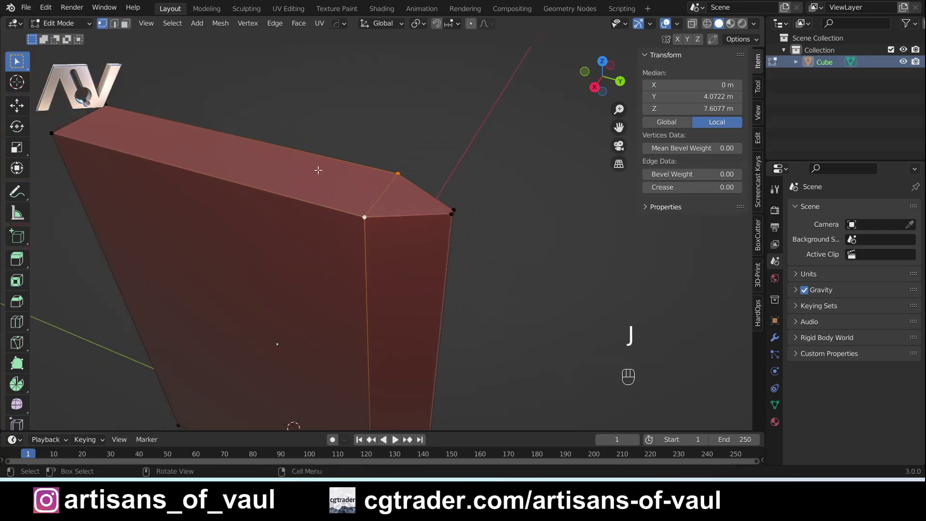
Connect the two matching vertices across the blade's bottom face with an edge, then return to Object Mode.
scroll(400, 231, "down", 2)
middle_click_drag(392, 314, 397, 152)
scroll(403, 246, "up", 3)
left_click(395, 293)
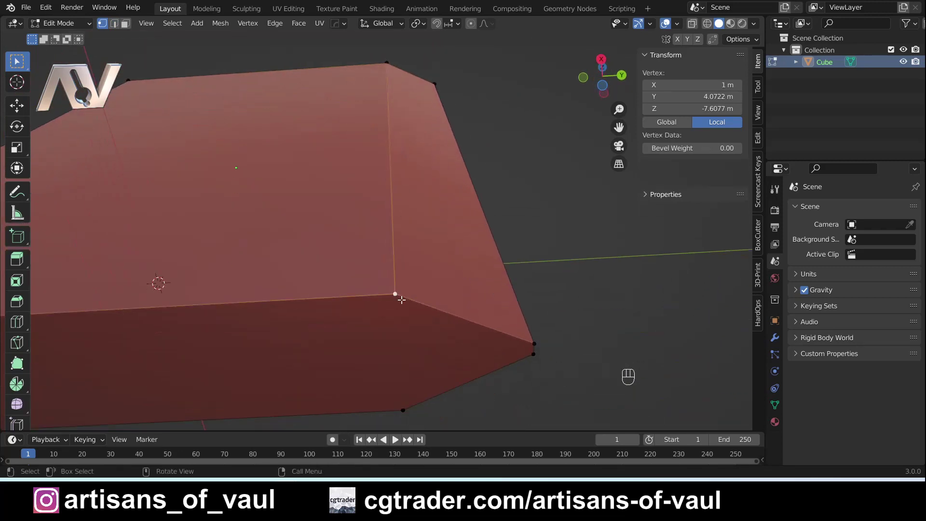
left_click(406, 409, "shift")
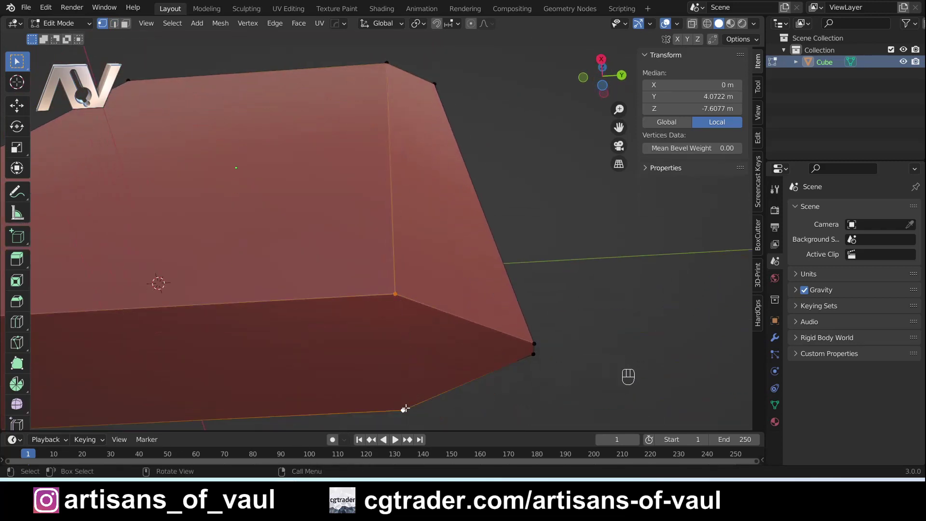
key("j")
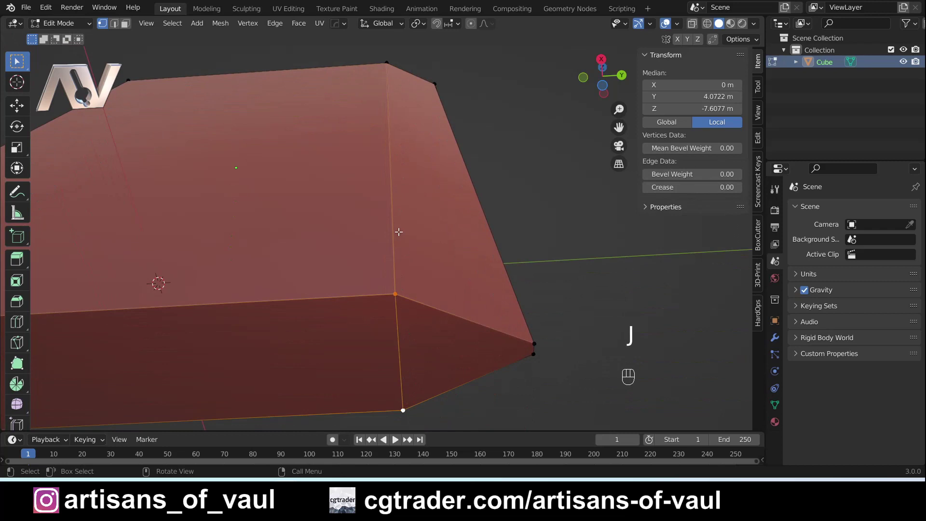
scroll(399, 232, "down", 1)
middle_click_drag(380, 177, 370, 205)
scroll(372, 192, "down", 2)
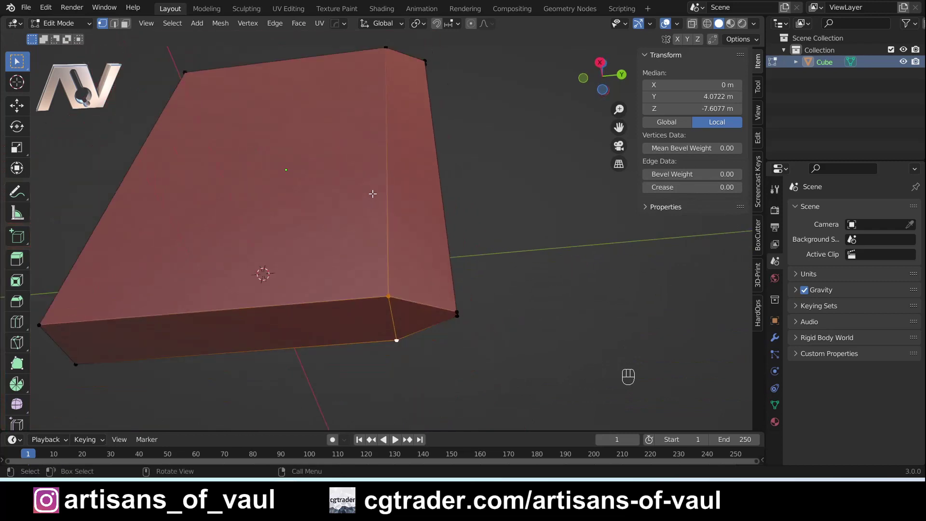
middle_click_drag(335, 161, 434, 297, "shift")
key("Tab")
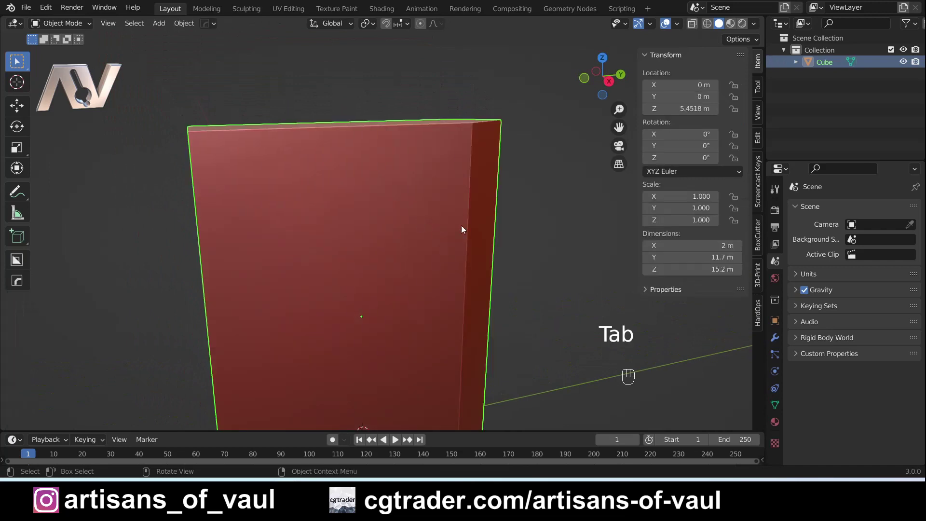
Duplicate the blade and place the copy about 23.2 m away along negative Y, leaving nothing selected.
left_click(522, 206)
middle_click_drag(522, 207, 465, 273)
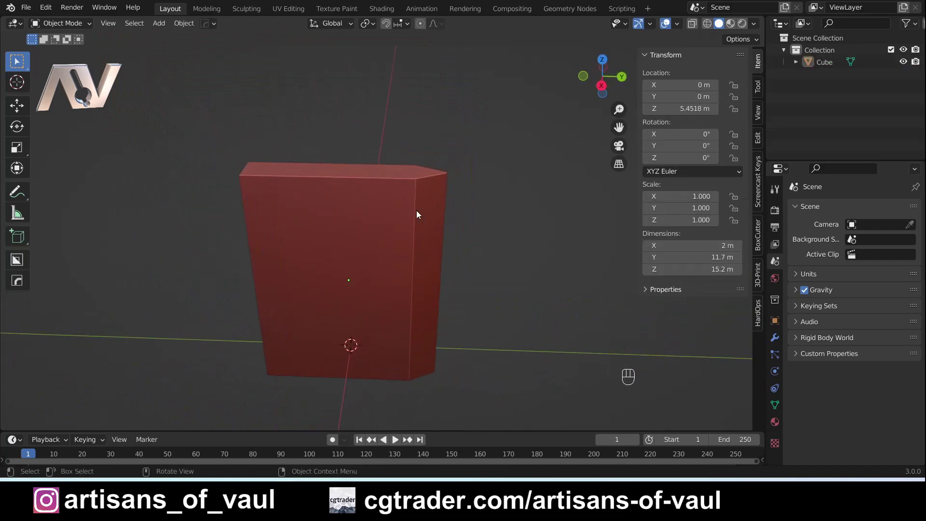
left_click(373, 230)
middle_click_drag(372, 230, 482, 215, "shift")
key("shift+d")
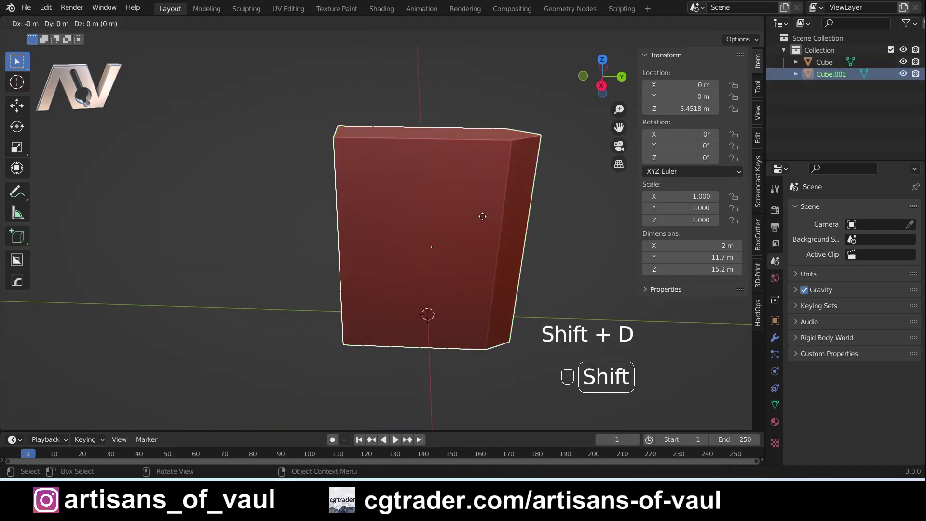
key("y")
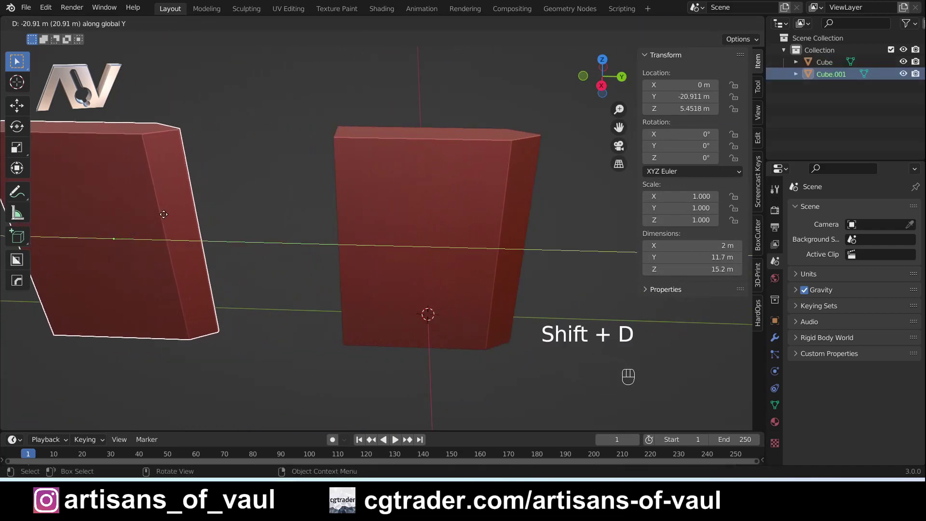
left_click(144, 215)
middle_click_drag(231, 203, 432, 226, "shift")
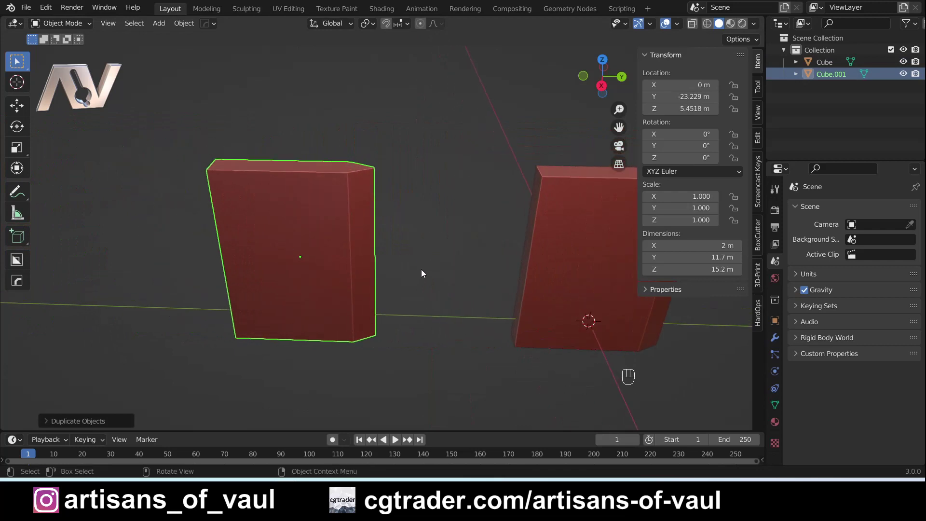
middle_click_drag(421, 269, 447, 232)
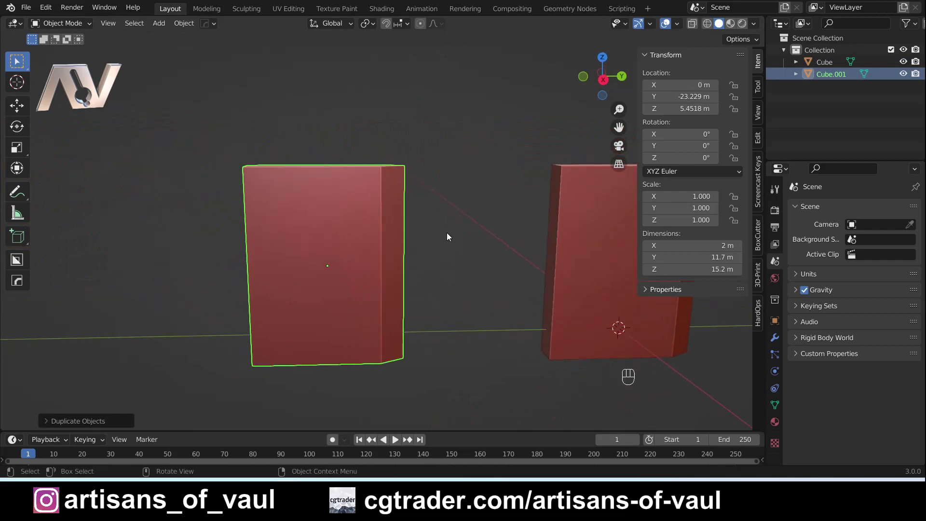
left_click(464, 213)
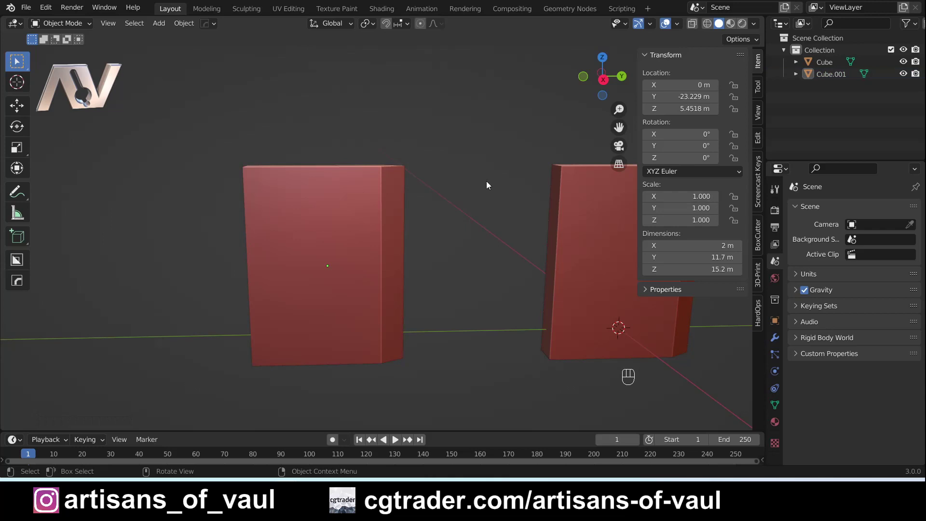
Add a lattice at the world origin and locate it inside the original blade using the wireframe side view.
scroll(486, 185, "down", 2)
middle_click_drag(510, 244, 367, 224, "shift")
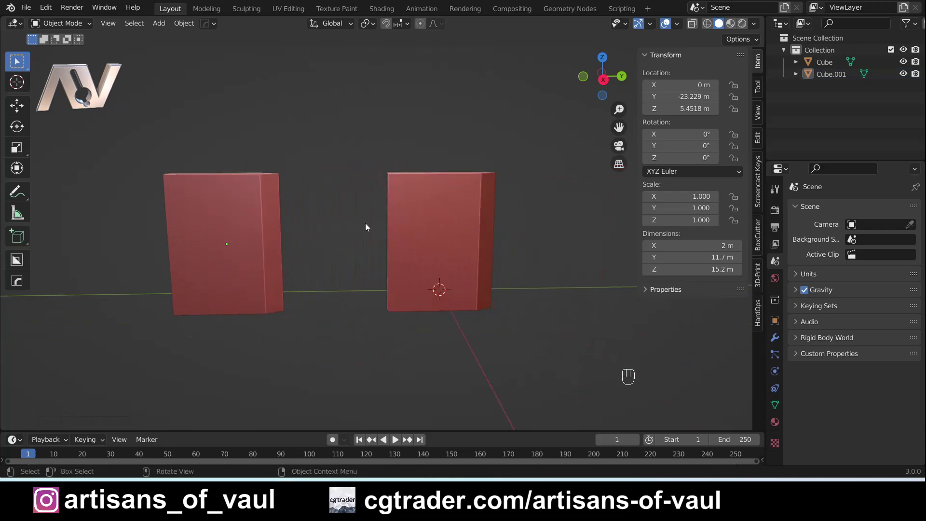
left_click(425, 219)
left_click(602, 79)
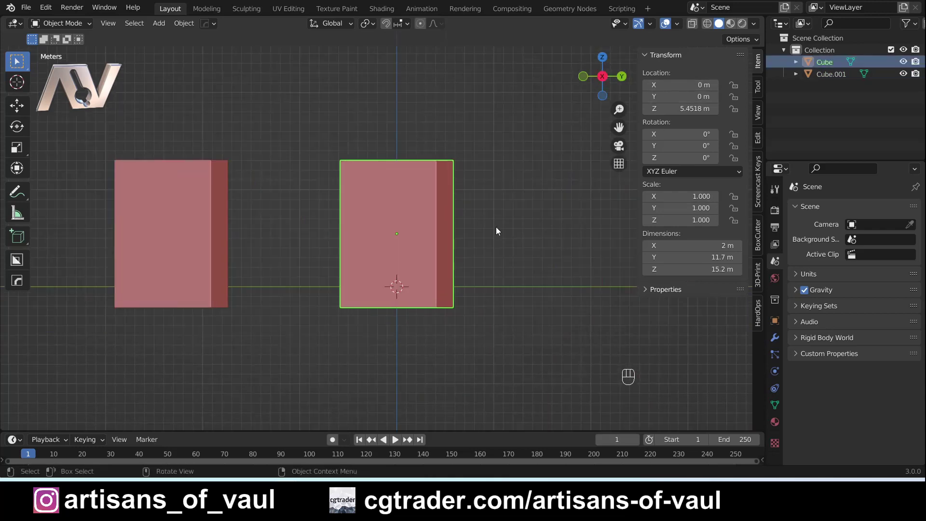
key("shift+a")
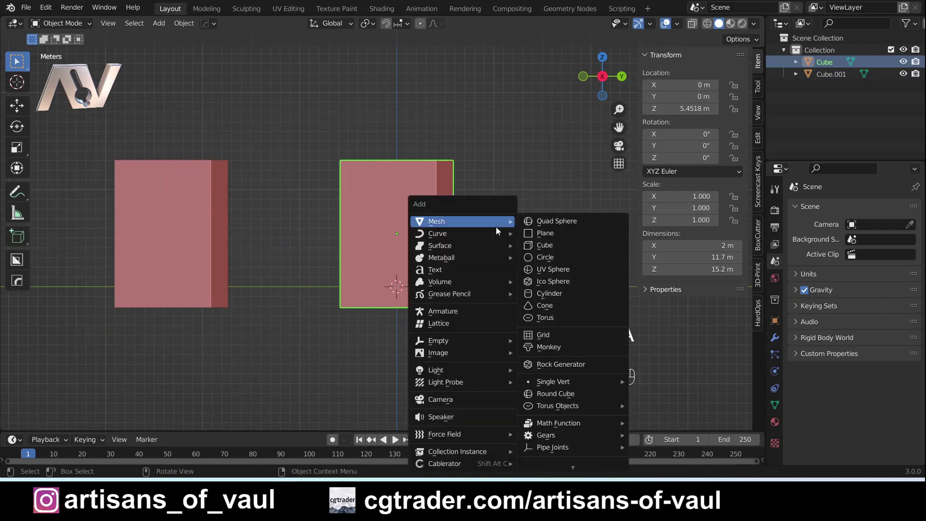
left_click(447, 321)
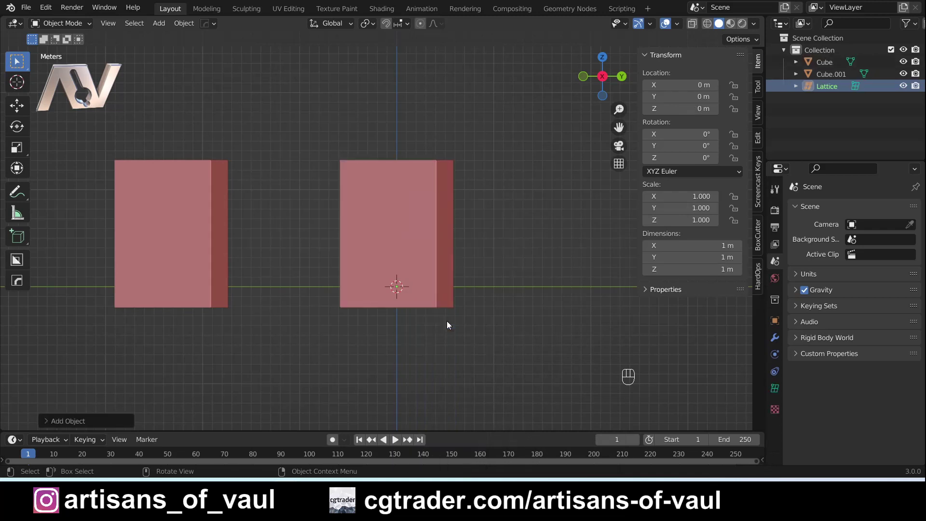
middle_click_drag(447, 321, 474, 299)
left_click(608, 77)
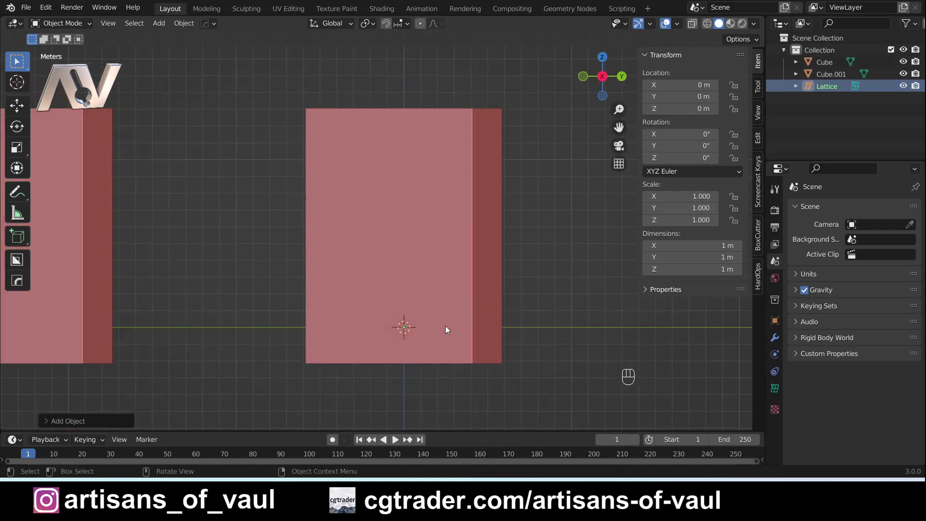
key("shift+z")
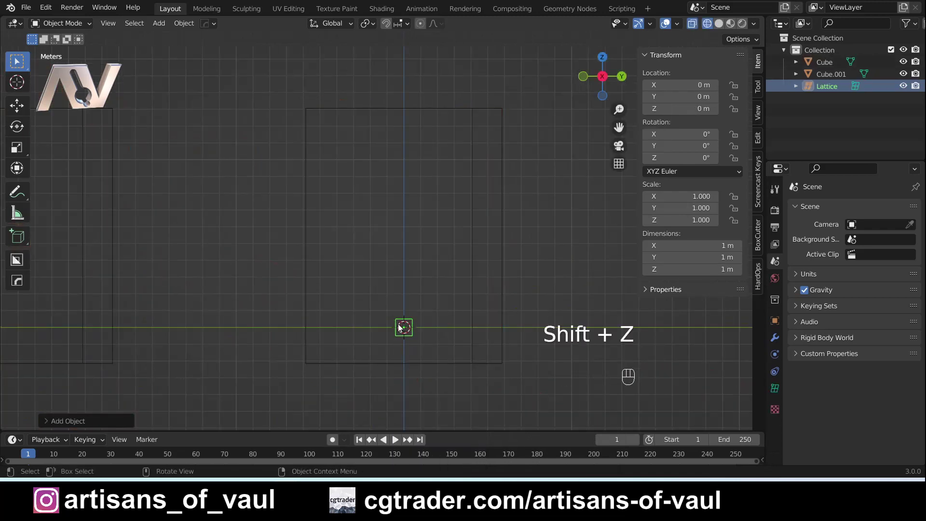
key("shift+z")
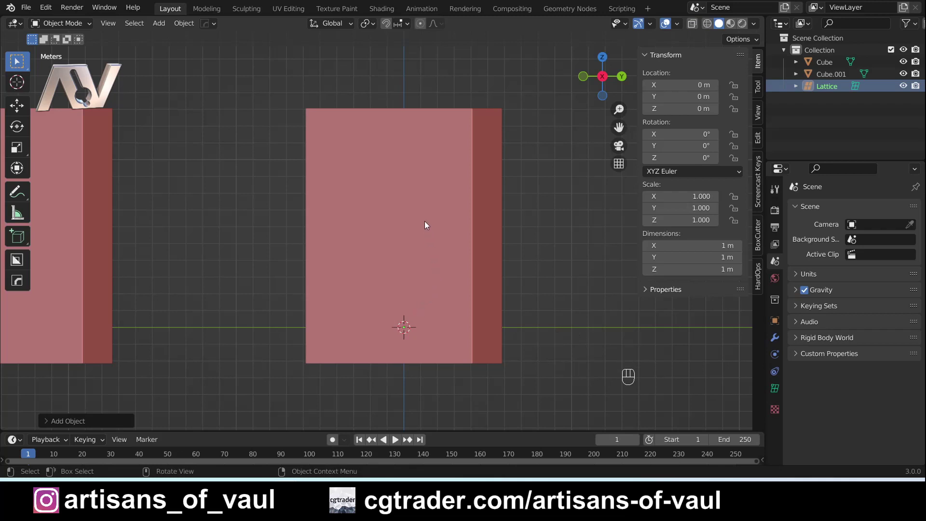
Apply the scale of the original blade at the world origin.
left_click(454, 179)
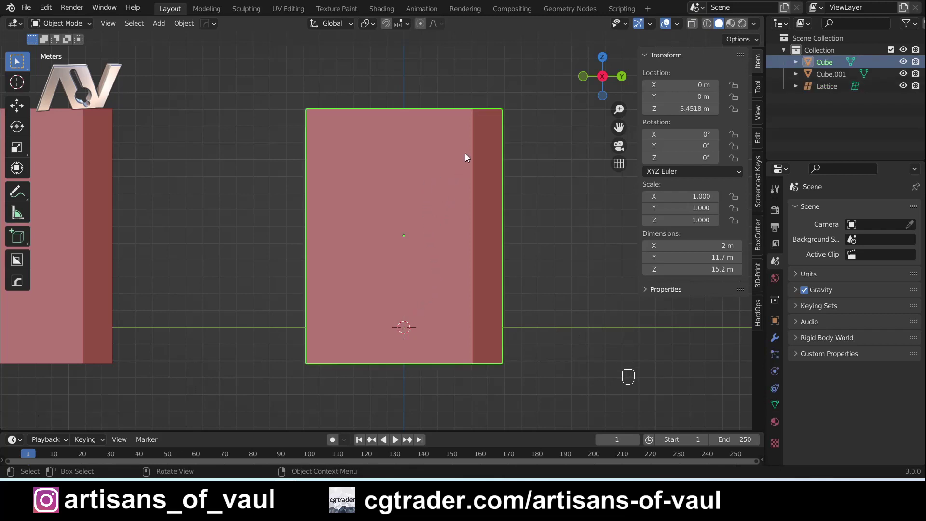
middle_click_drag(465, 153, 394, 238)
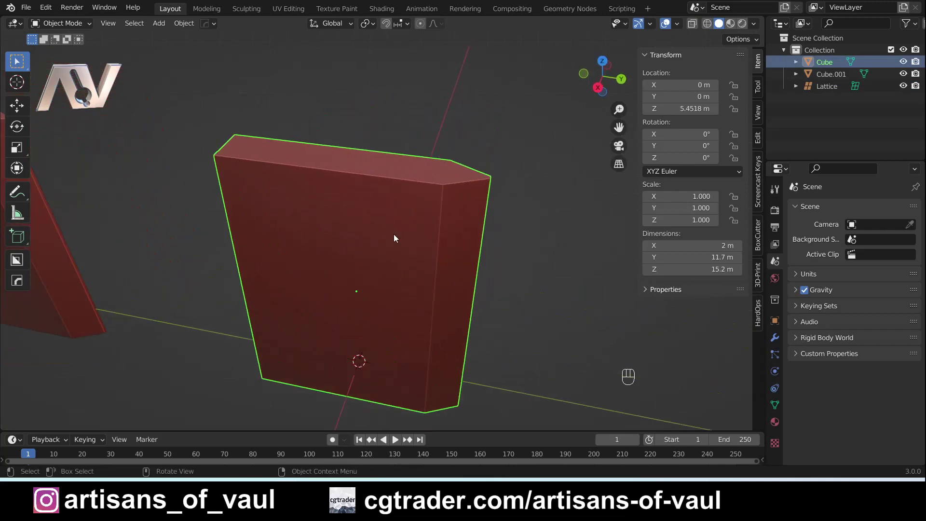
key("ctrl+a")
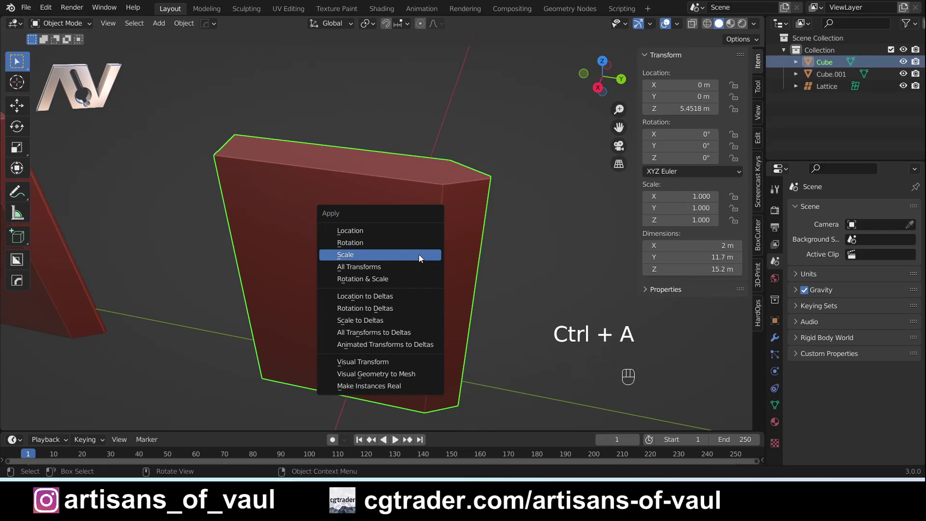
left_click(419, 254)
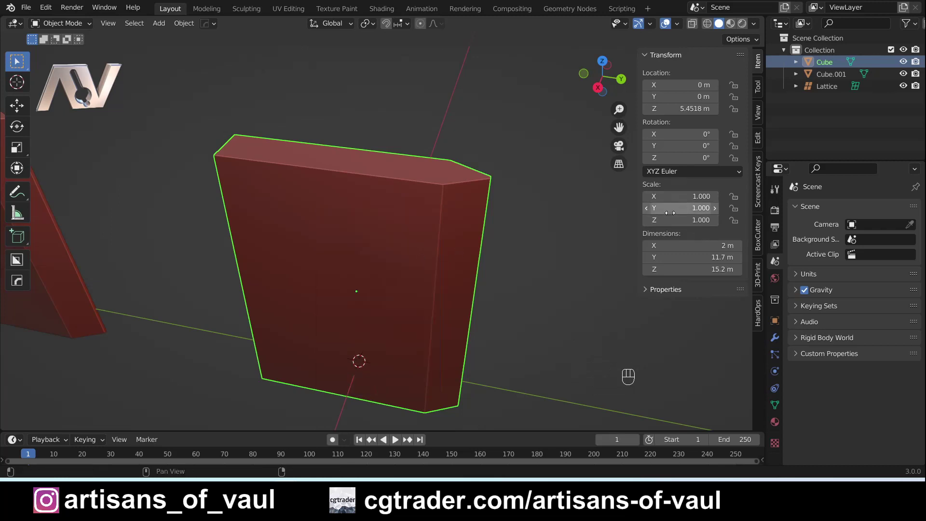
Move the lattice up along Z to about 5.48 m, at the middle of the original blade.
left_click(598, 87)
middle_click_drag(382, 306, 466, 211, "shift")
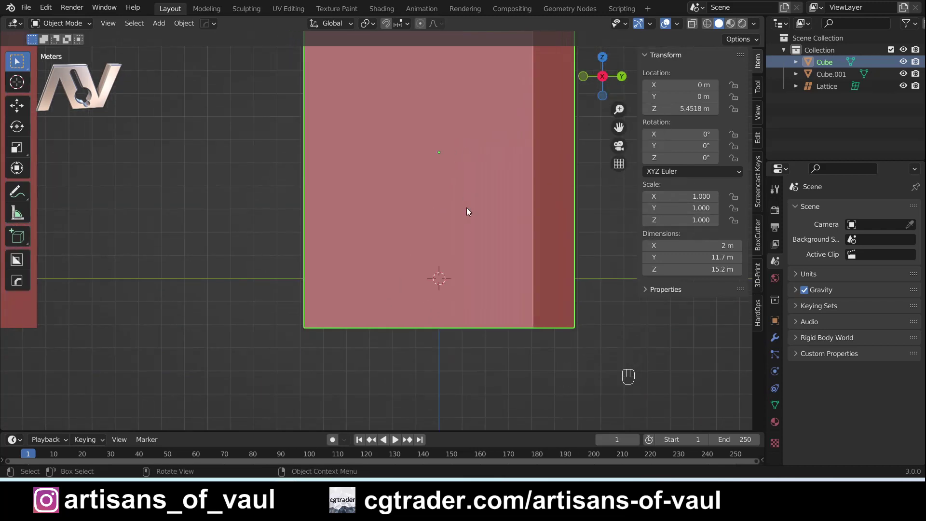
key("shift+z")
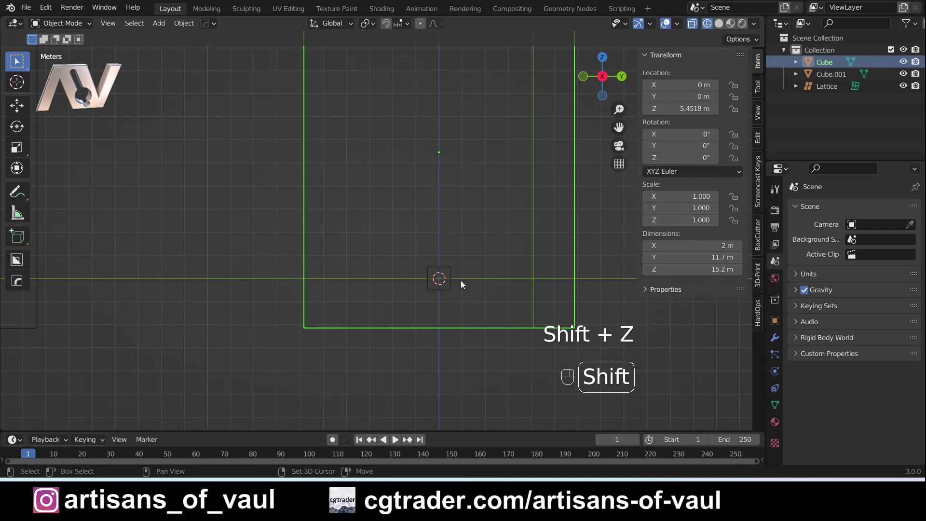
left_click(434, 273)
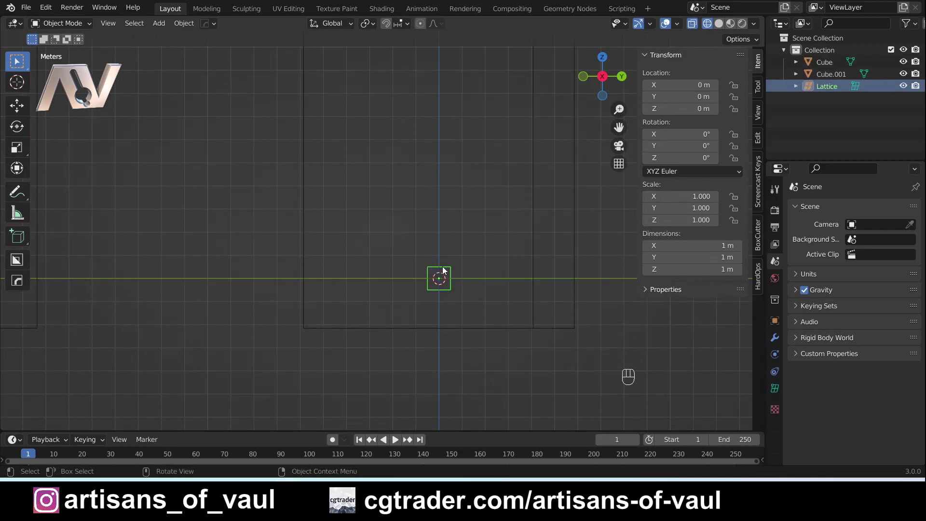
scroll(420, 181, "down", 3)
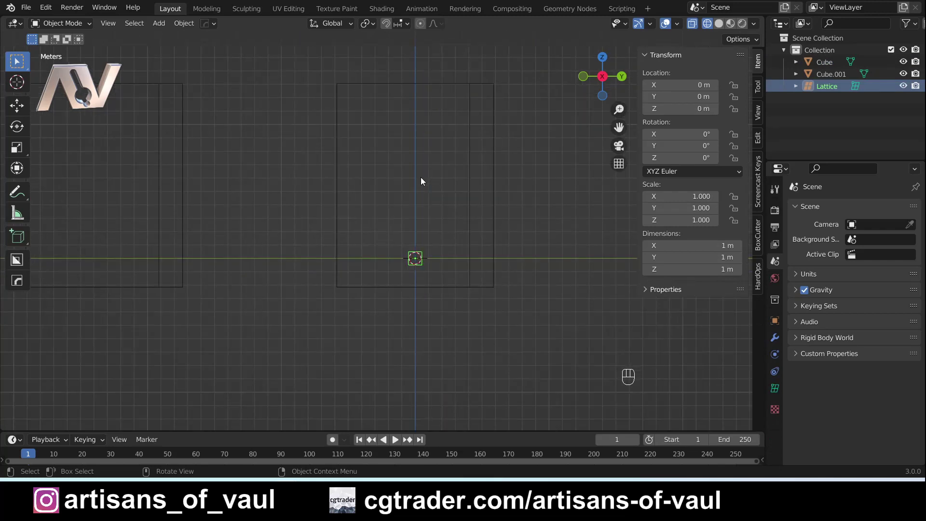
key("g")
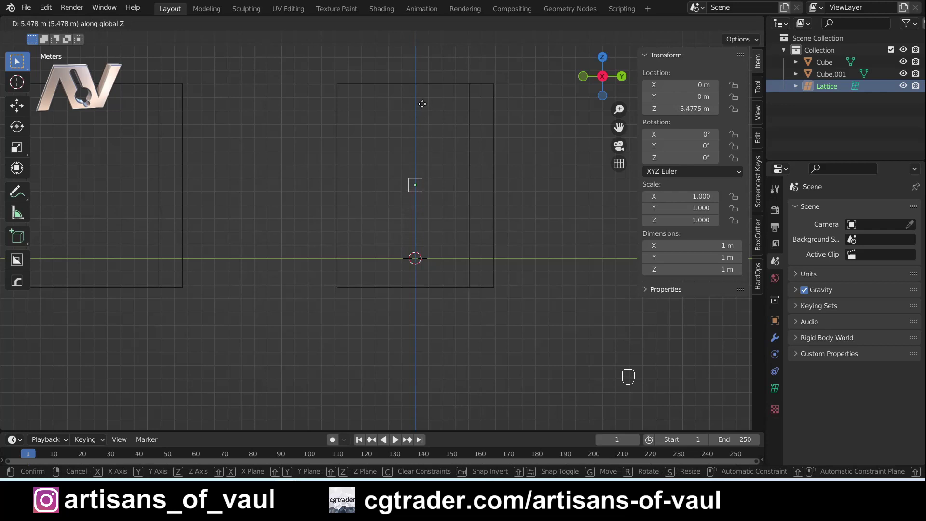
left_click(422, 105)
middle_click_drag(424, 149, 398, 212, "shift")
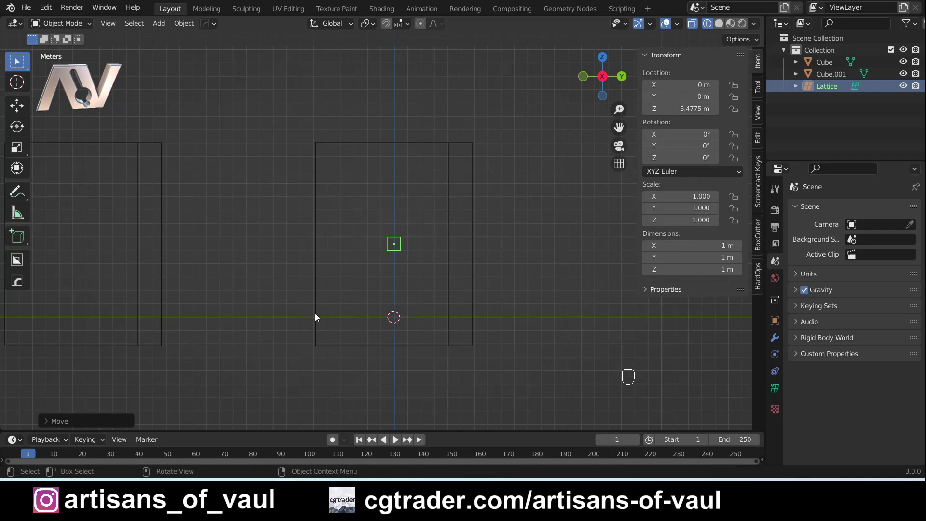
Scale the lattice uniformly to about 12.4 m, then stretch it along Z to about 15.6 m so it surrounds the blade's outline.
key("s")
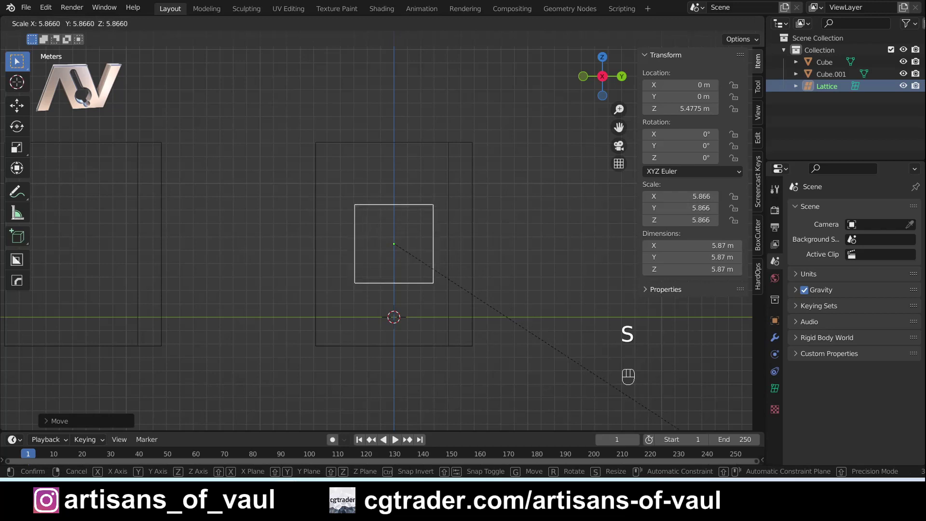
left_click(444, 269)
key("s")
key("z")
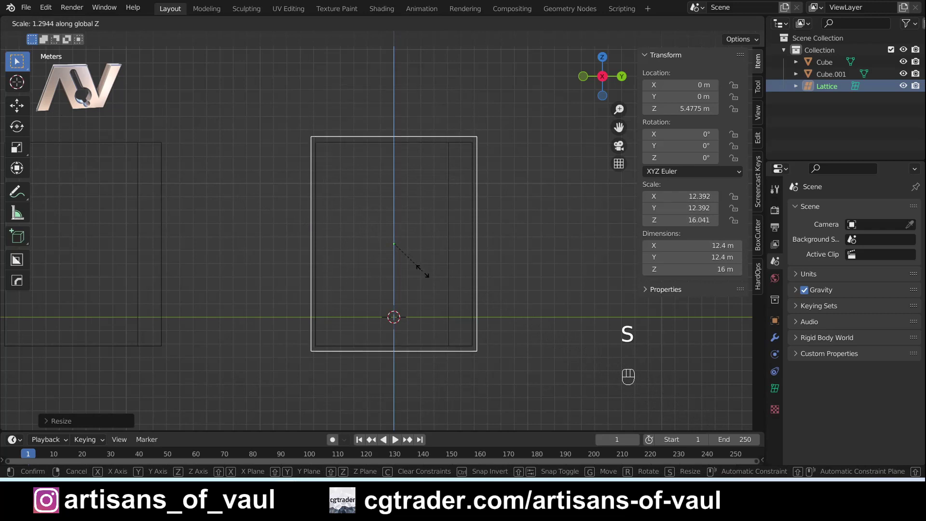
left_click(422, 271)
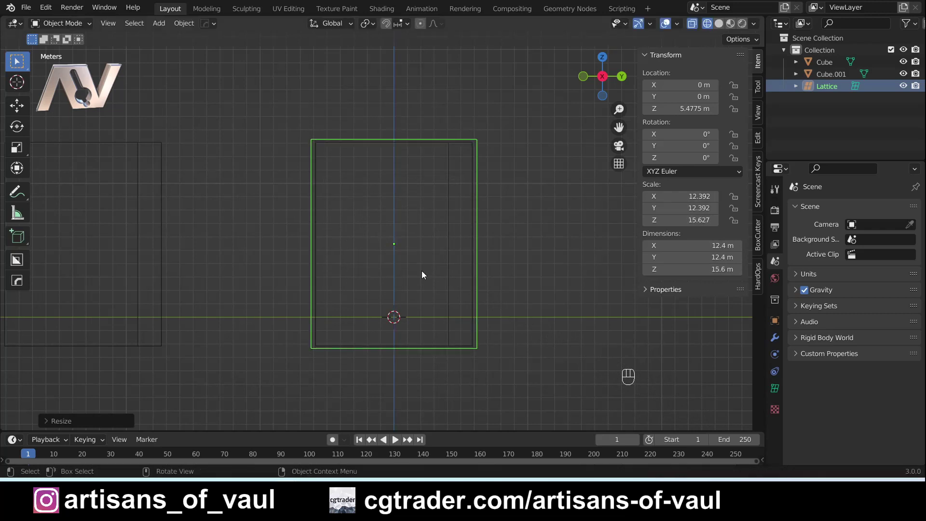
Return to solid shading and scale the lattice along X to about 2.5 m, fitting it closely around the blade's thickness.
key("shift+z")
mouse_move(375, 190)
middle_mouse_down()
mouse_move(263, 234)
mouse_move(471, 234)
middle_mouse_up()
key("s")
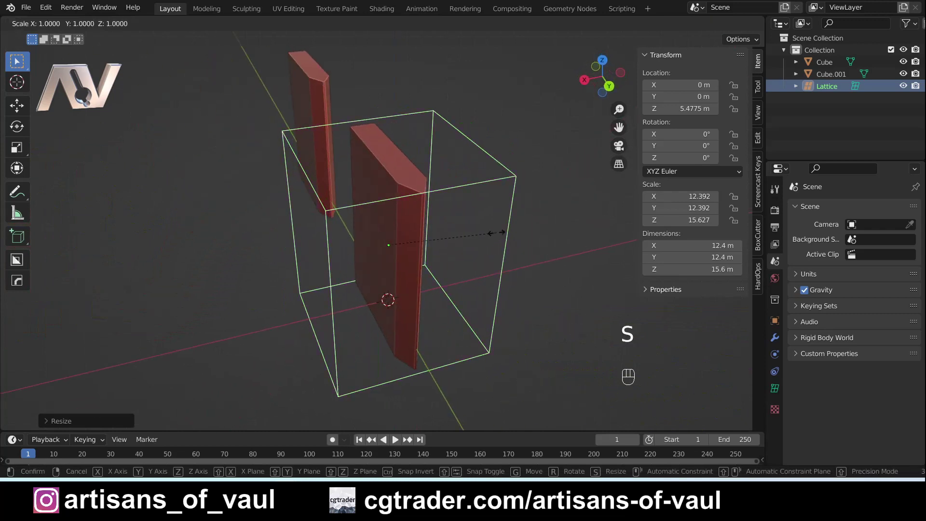
key("x")
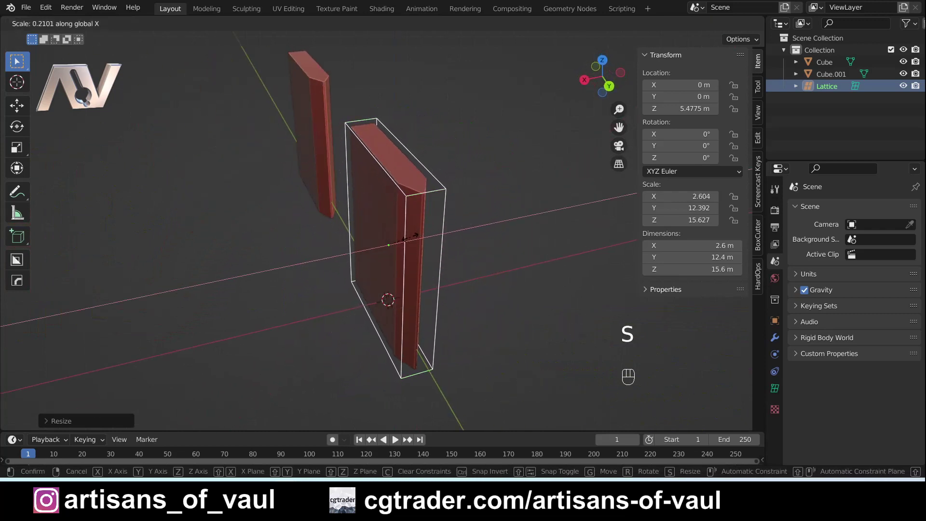
left_click(410, 239)
middle_click_drag(465, 196, 544, 164)
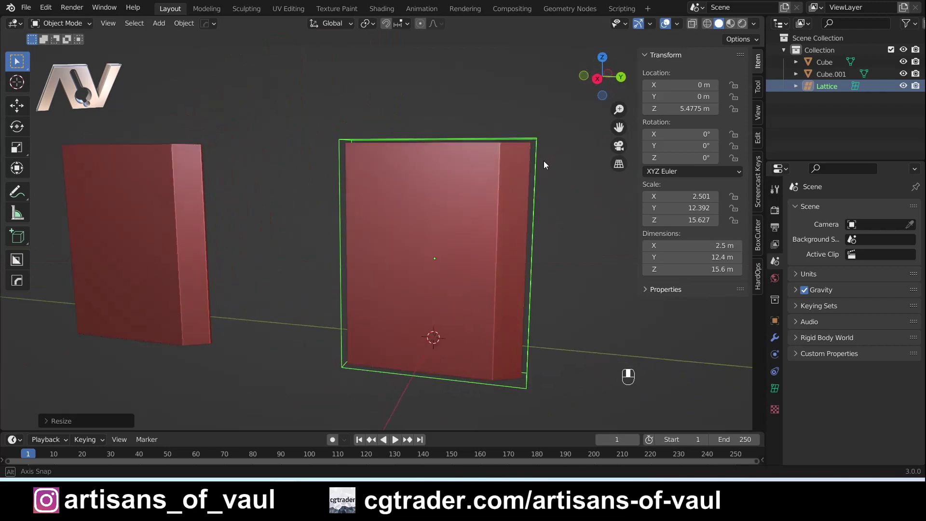
Open the lattice's resolution settings and examine how the cage encloses the blade from several angles.
middle_click_drag(405, 180, 362, 201, "shift")
scroll(362, 202, "up", 1)
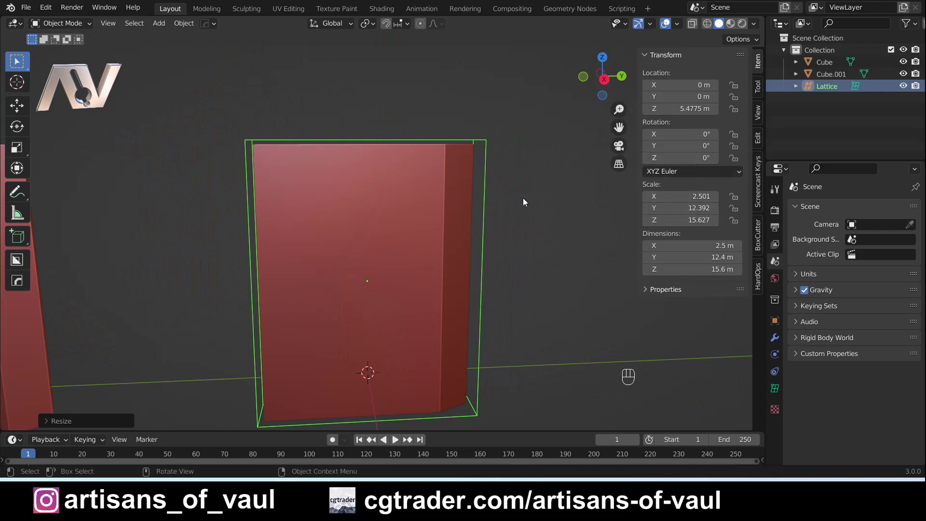
middle_click_drag(505, 209, 497, 155, "shift")
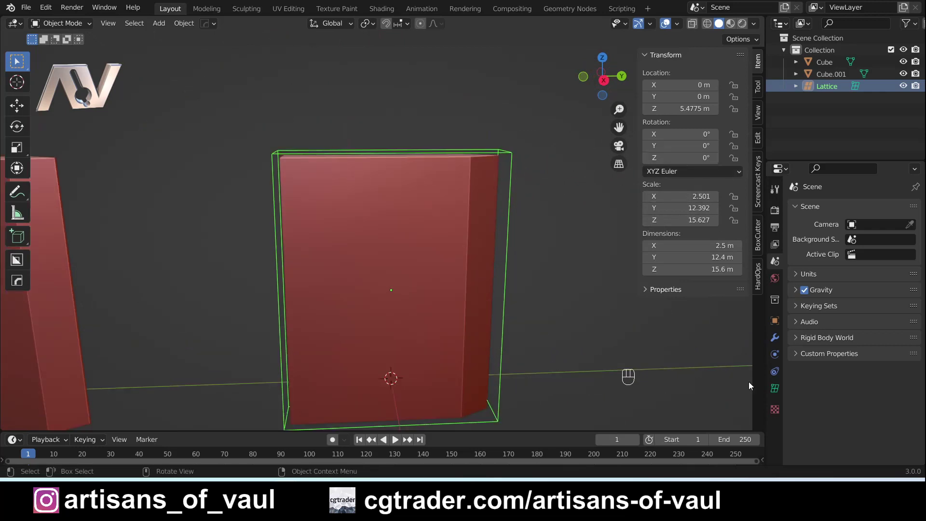
left_click(775, 388)
middle_click_drag(591, 290, 574, 264)
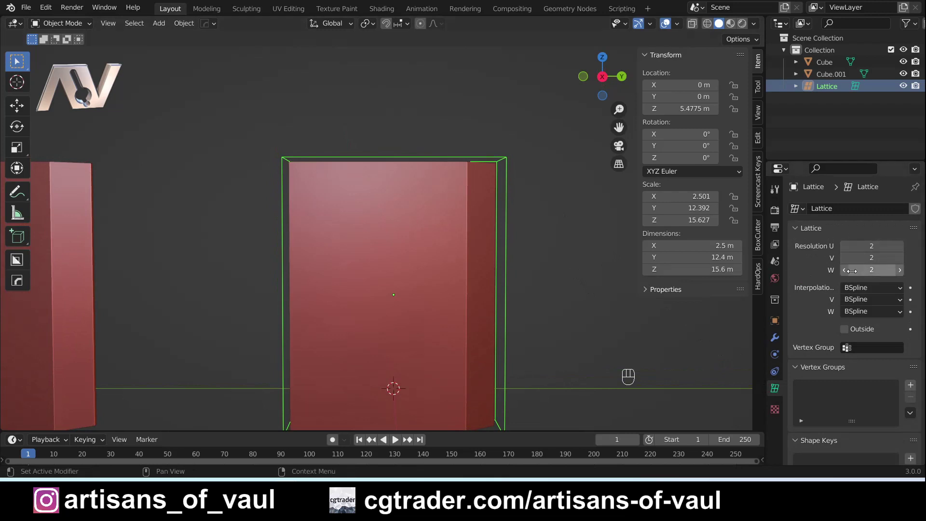
middle_click_drag(469, 192, 460, 126, "shift")
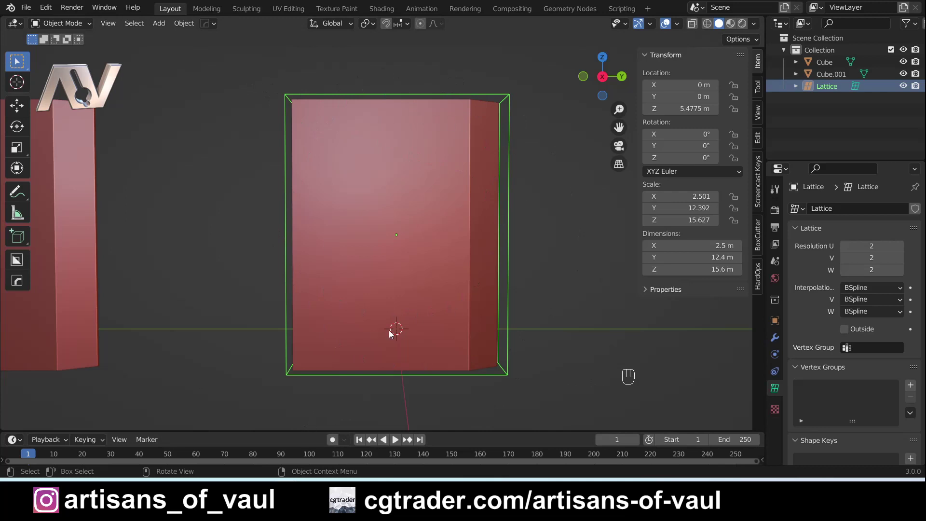
middle_click_drag(432, 188, 385, 223, "shift")
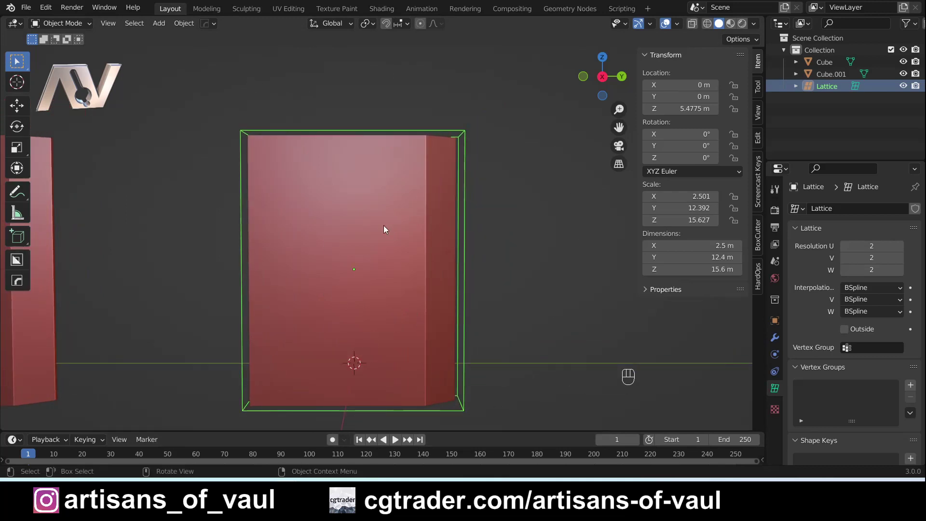
middle_click_drag(447, 236, 440, 164)
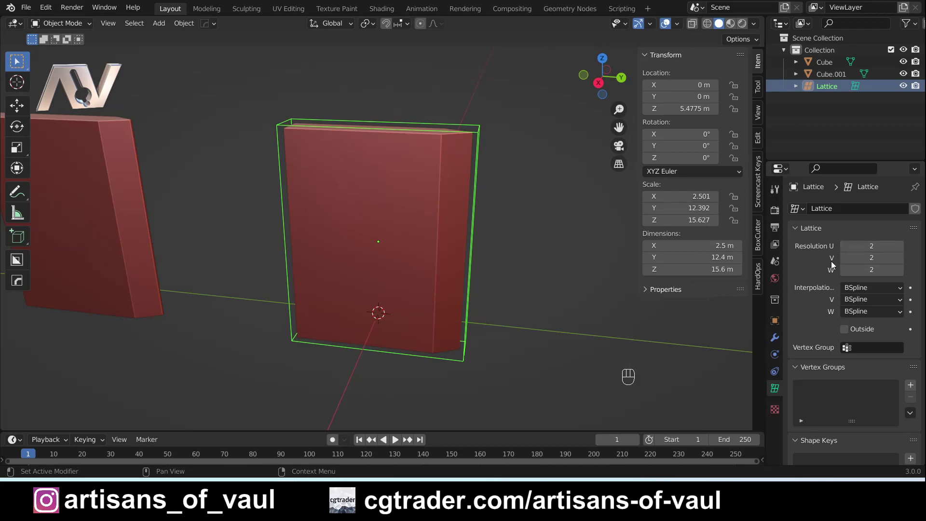
Set the lattice's W resolution to 7, dividing the cage into horizontal rows along the blade's height.
middle_click_drag(409, 219, 412, 223)
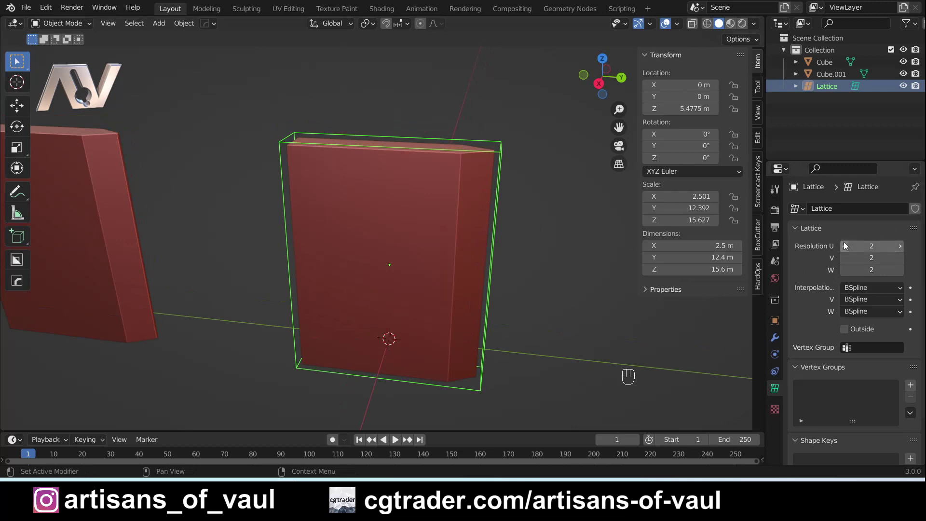
left_click(899, 271)
left_click(899, 270)
left_click(899, 270)
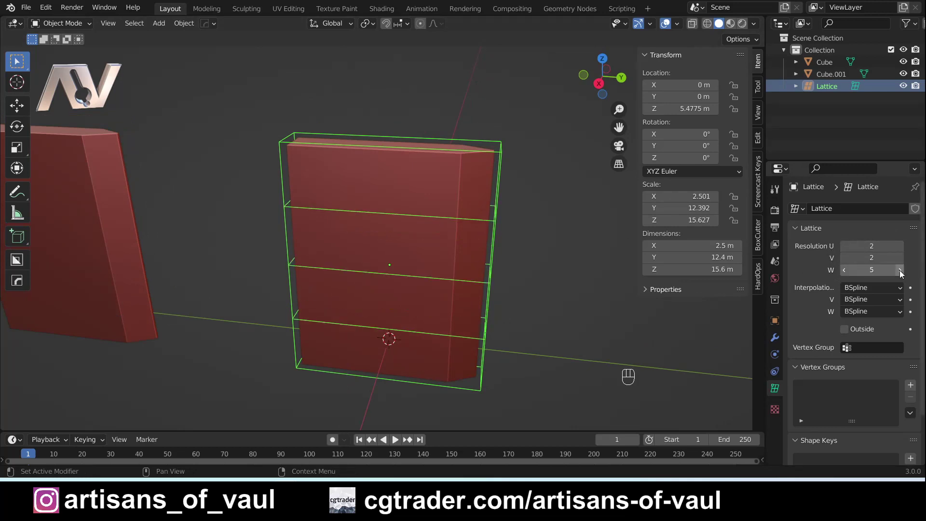
left_click(899, 270)
scroll(517, 283, "up", 1)
middle_click_drag(517, 283, 535, 239)
middle_click_drag(535, 238, 530, 196, "shift")
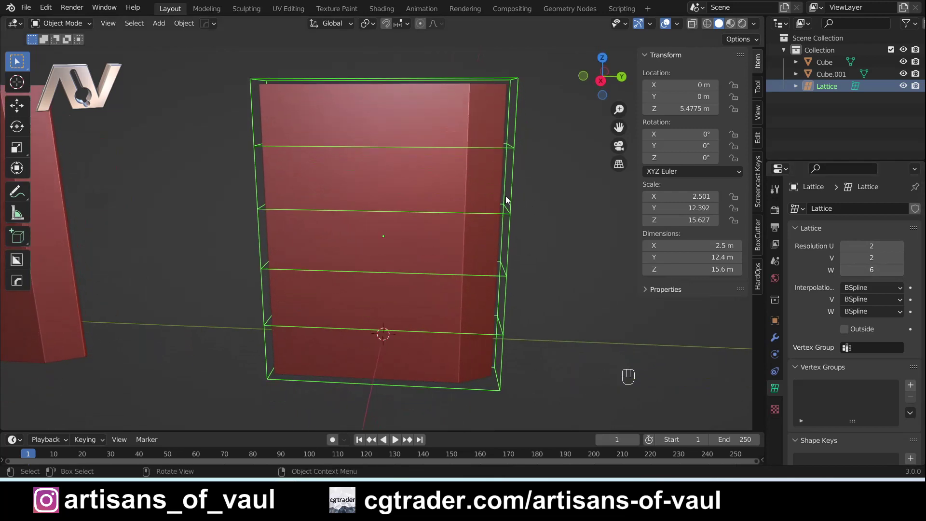
left_click(900, 270)
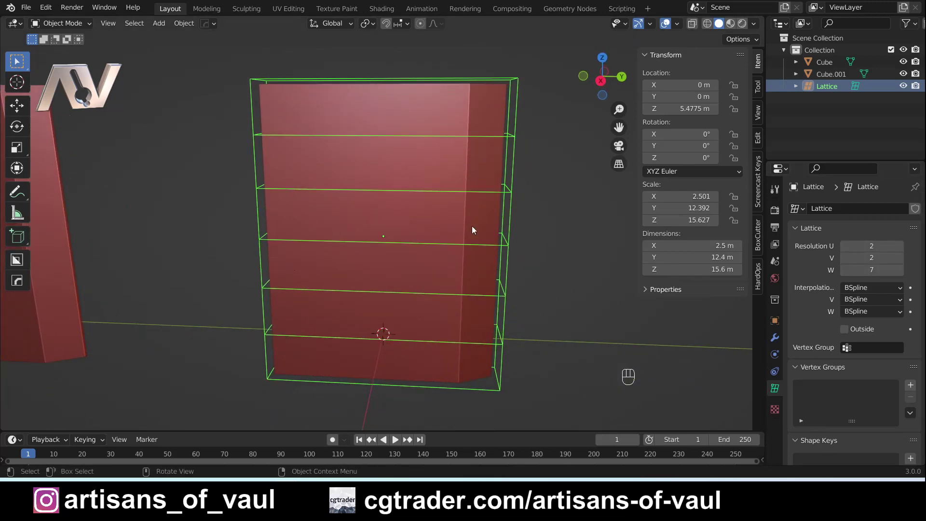
middle_click_drag(545, 249, 444, 238, "shift")
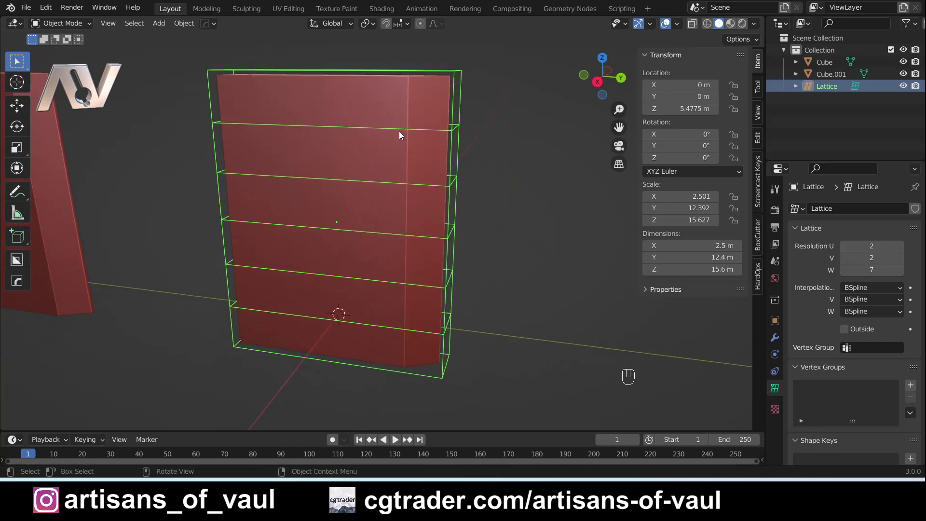
middle_click_drag(366, 154, 419, 150)
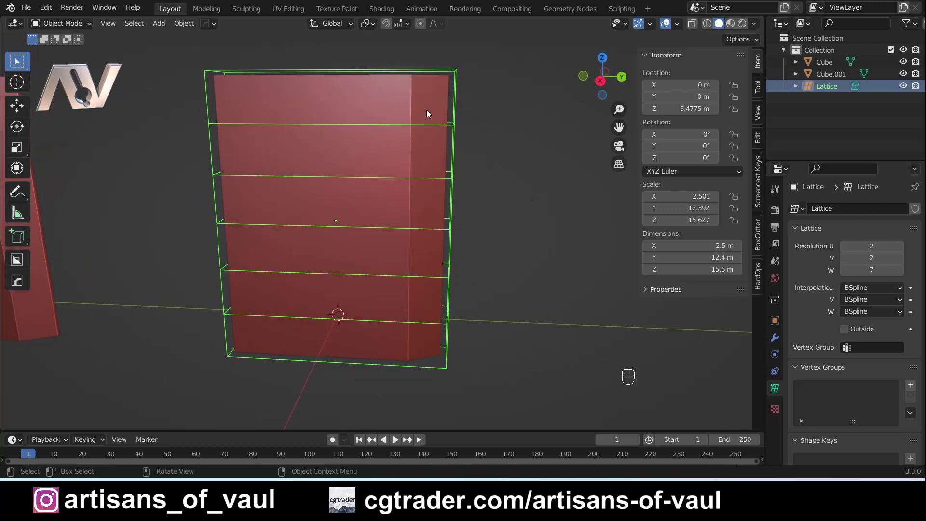
left_click(599, 81)
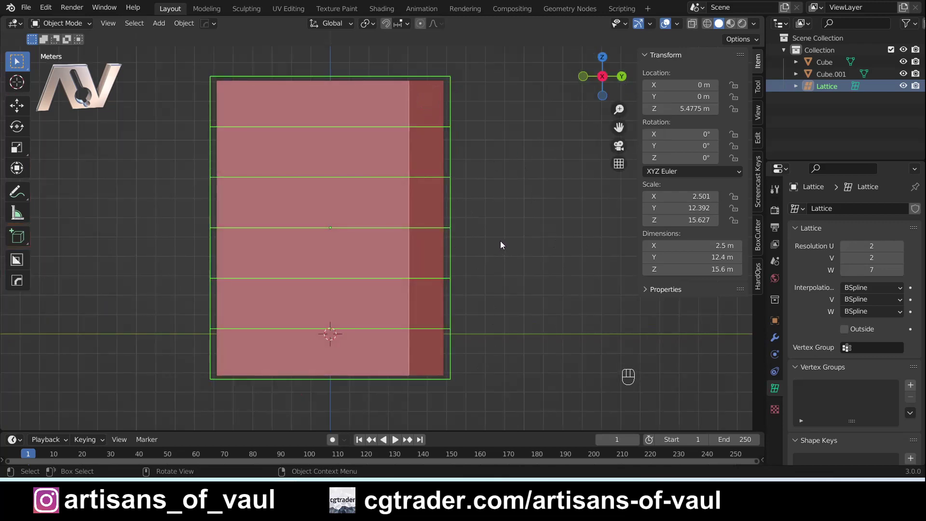
key("Tab")
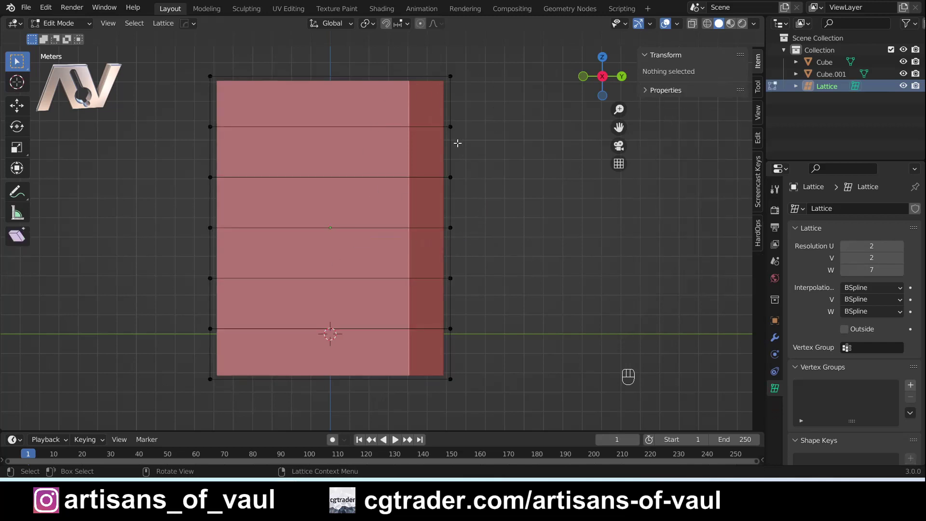
mouse_move(458, 157)
middle_mouse_down()
mouse_move(459, 149)
mouse_move(450, 192)
mouse_move(471, 160)
middle_mouse_up()
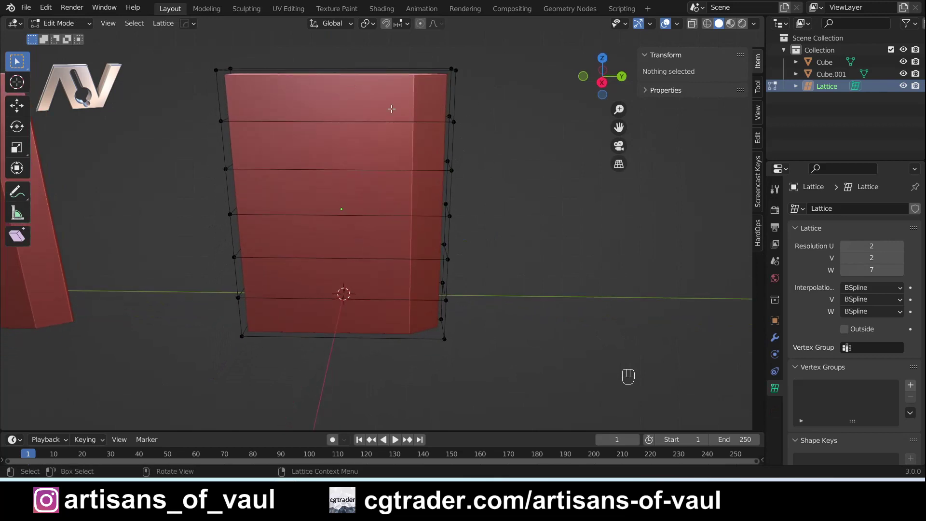
key("Tab")
Add a Lattice modifier to the original blade and assign the surrounding lattice as its object.
left_click(448, 72)
left_click(395, 100)
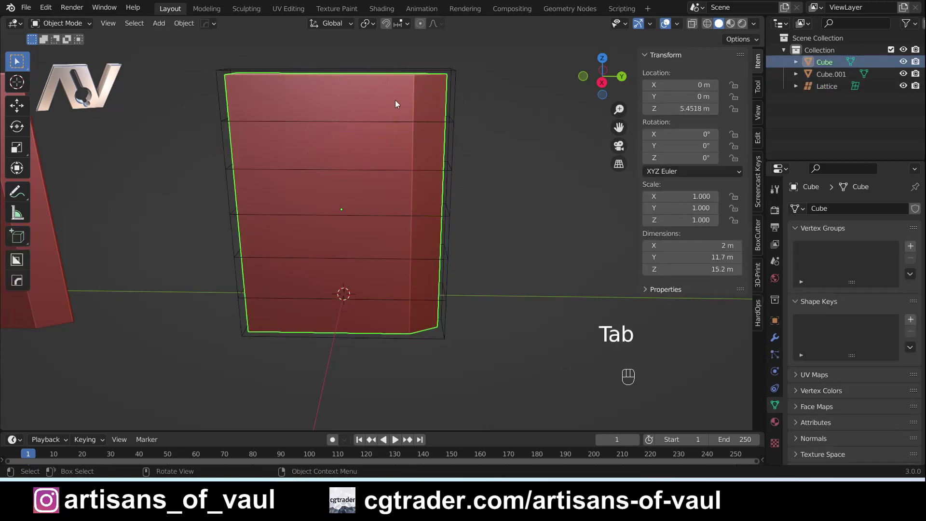
left_click(776, 338)
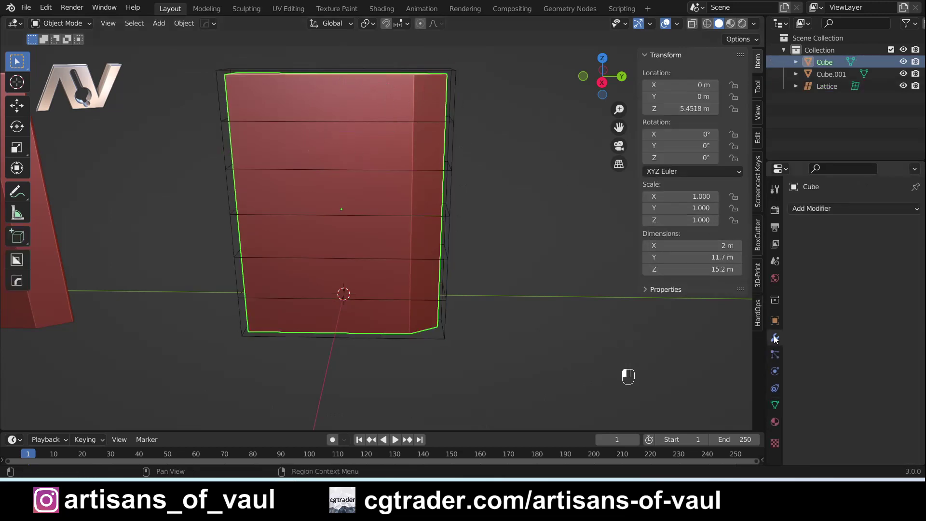
left_click(814, 210)
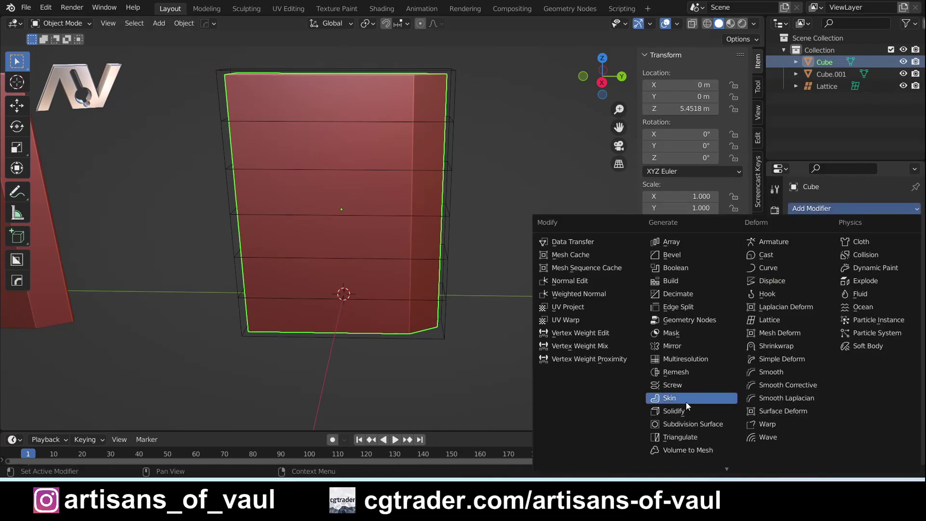
left_click(770, 320)
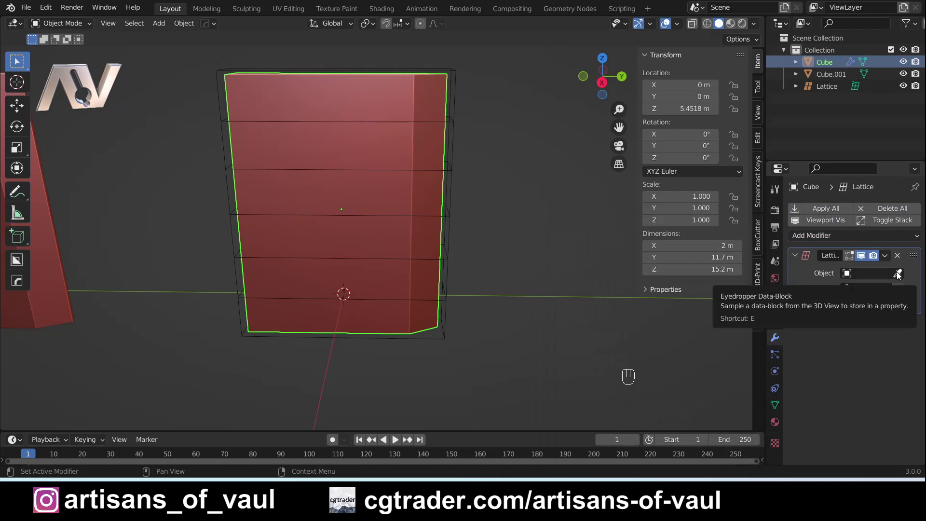
left_click(897, 273)
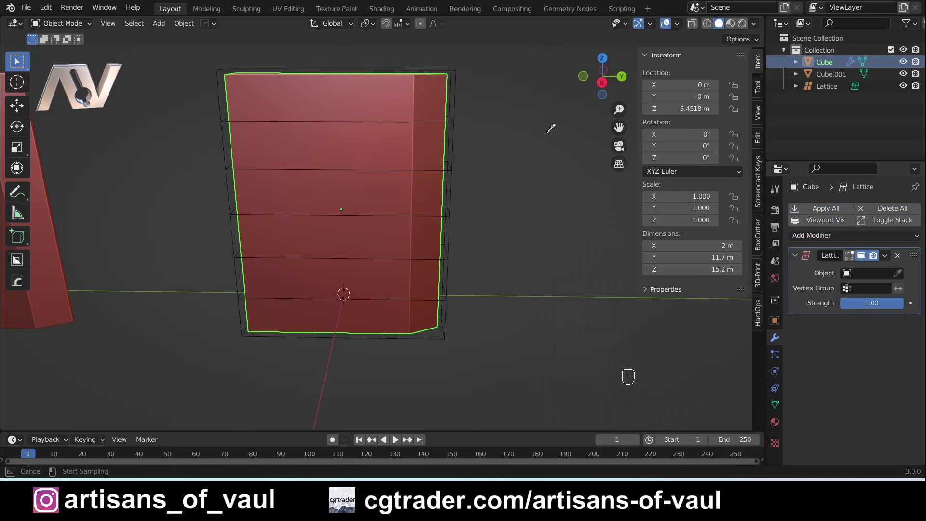
left_click(458, 70)
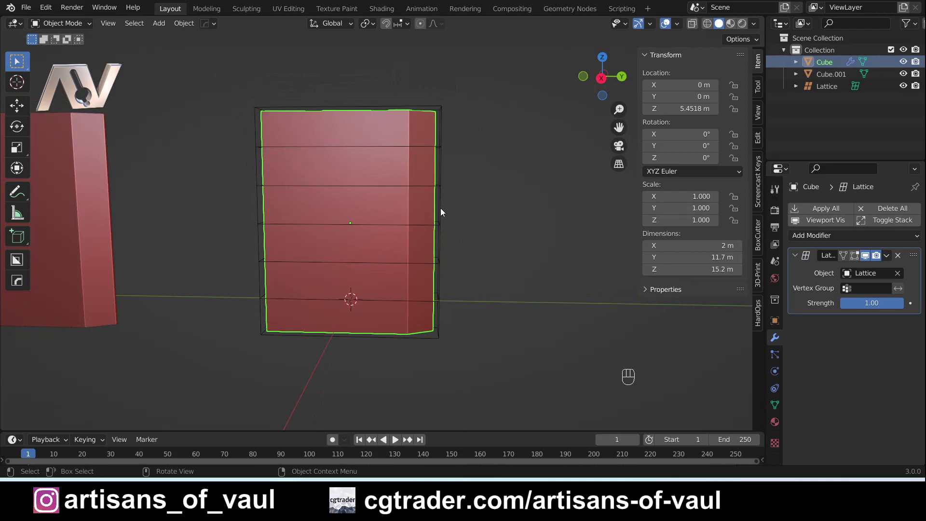
Try to pull the lattice's middle points on the bevelled edge side outward along Y to about 0.84 m local.
left_click(441, 208)
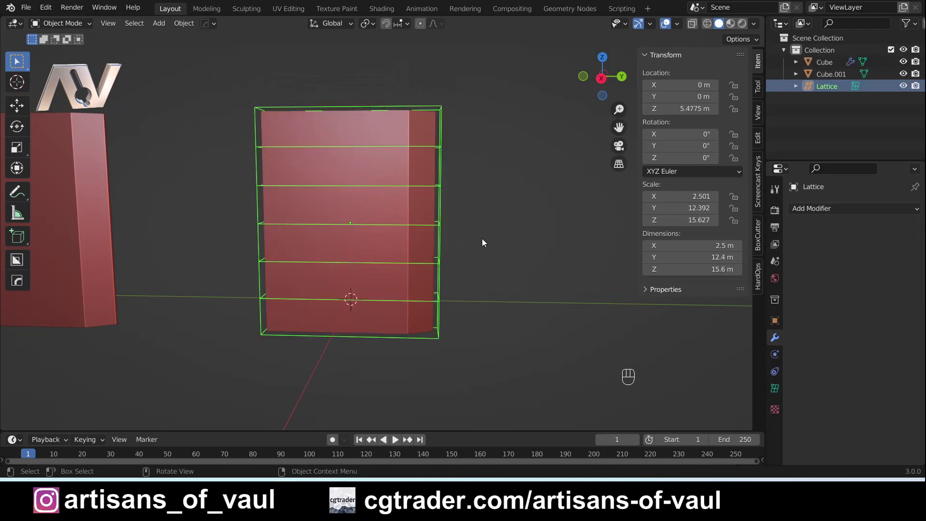
left_click(601, 78)
key("Tab")
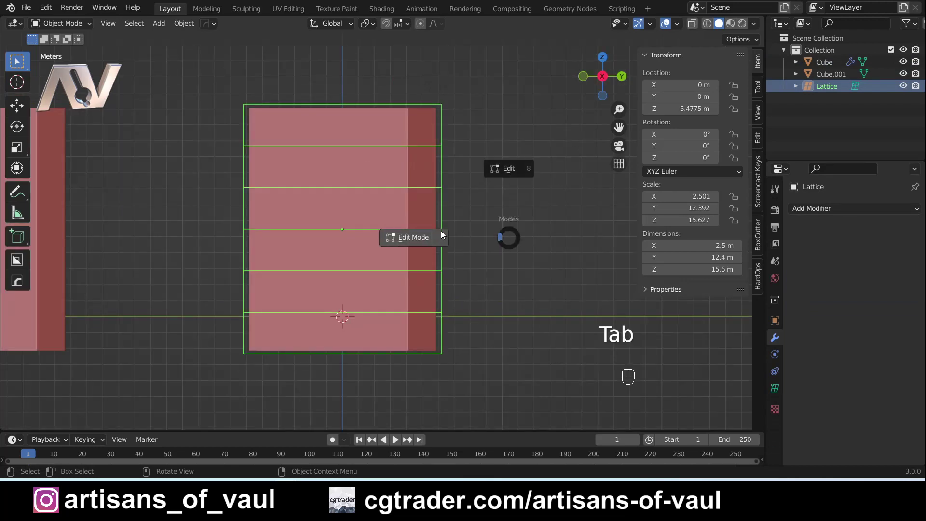
left_click(441, 235)
scroll(463, 229, "up", 1)
left_click(438, 229)
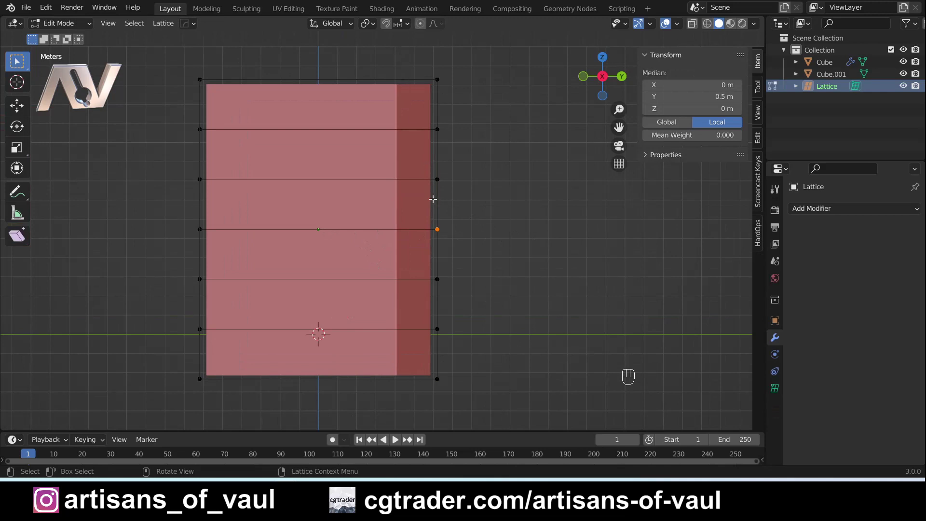
key("g")
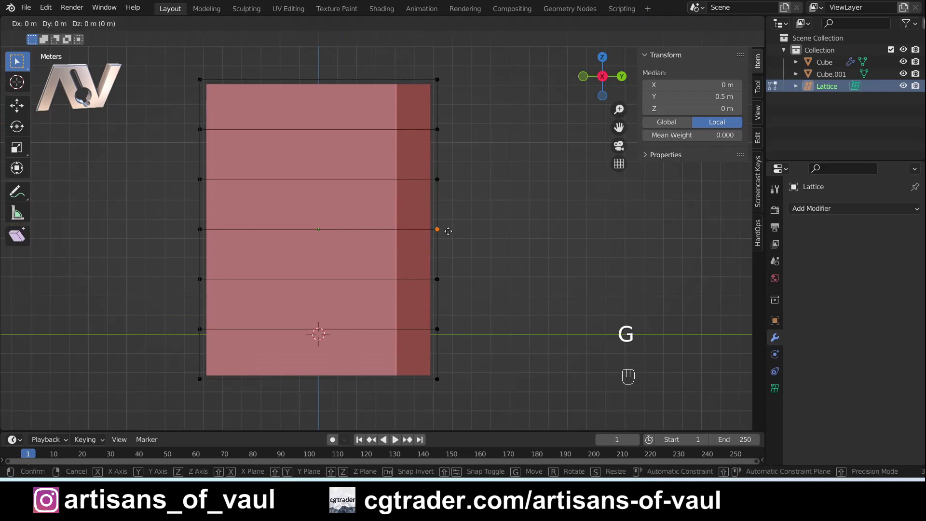
key("y")
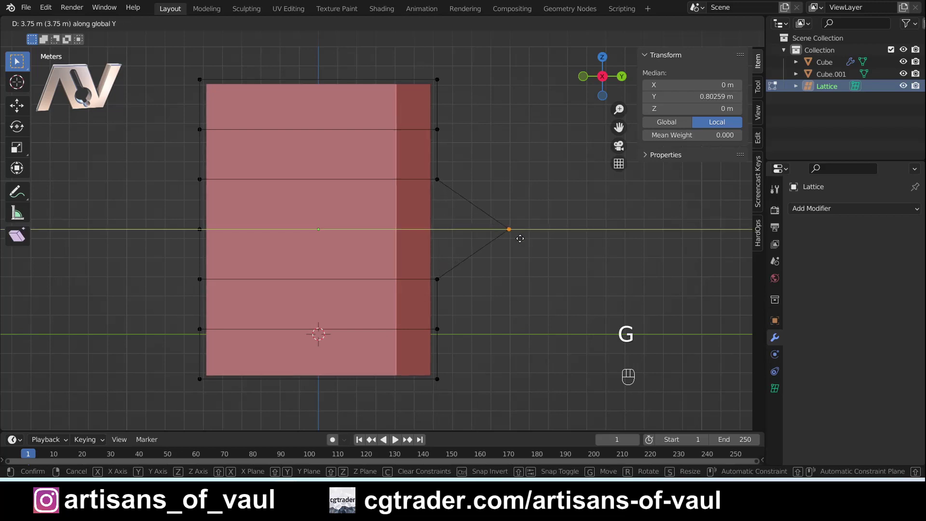
left_click(530, 238)
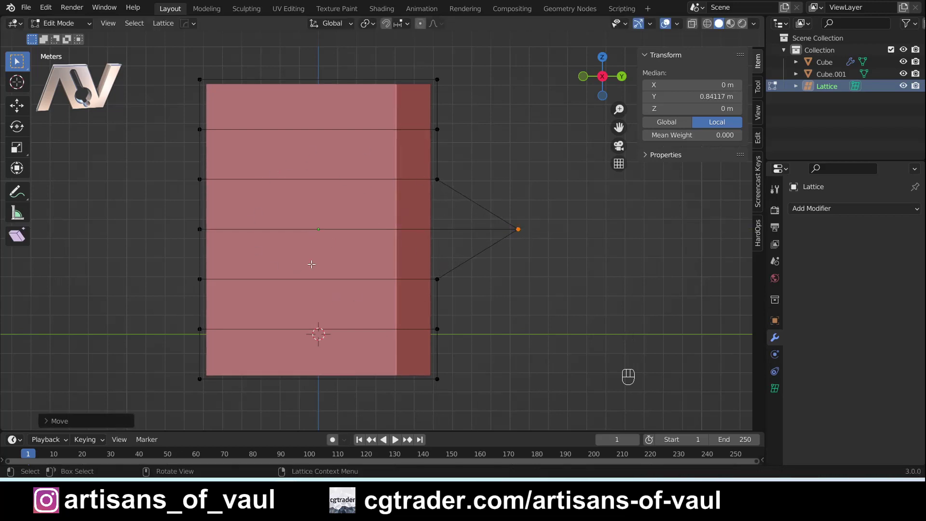
Select the original blade and open its mesh in Edit Mode to examine its geometry inside the lattice.
middle_click_drag(312, 263, 330, 238)
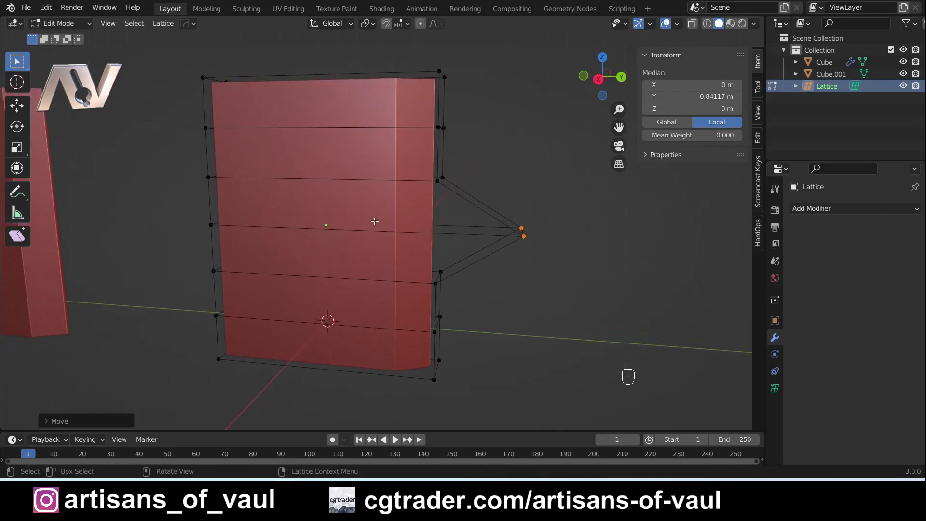
key("Tab")
left_click(384, 137)
left_click(388, 199)
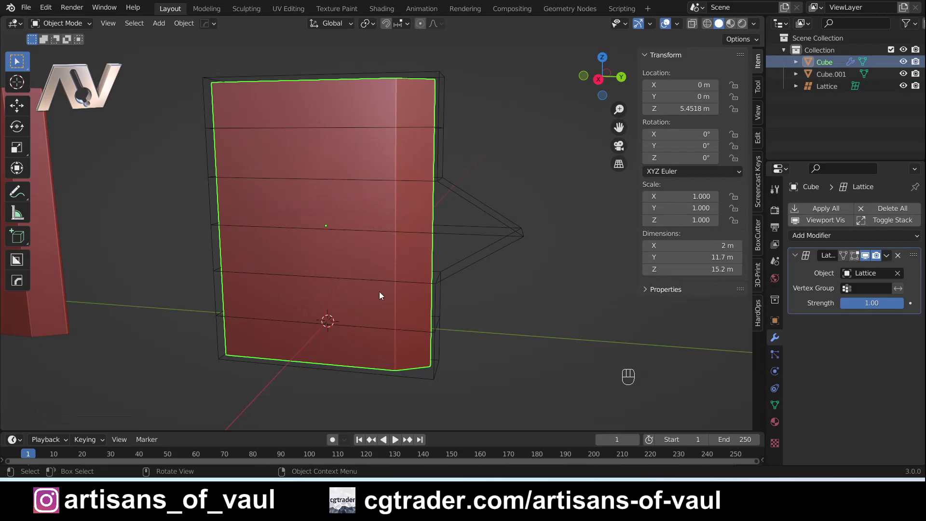
key("Tab")
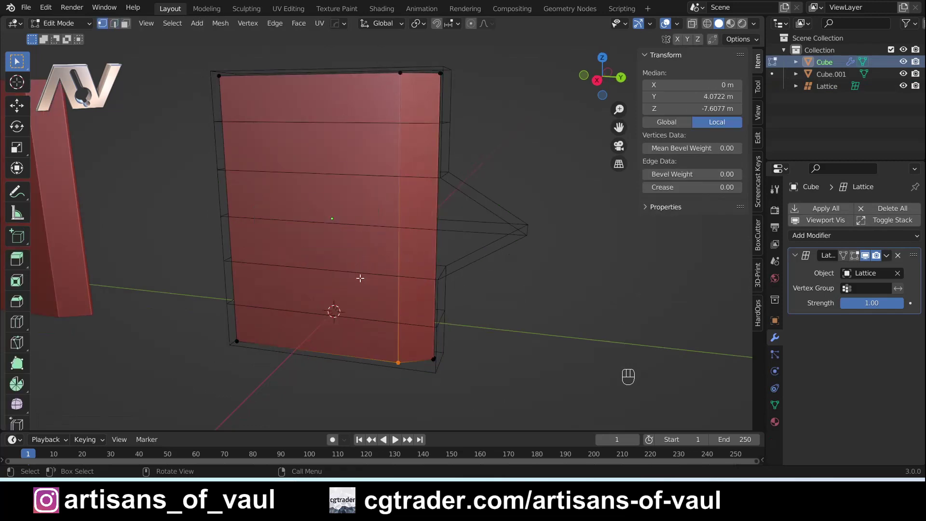
Undo the outward move of the lattice points and return to the blade selected in Object Mode.
key("ctrl+z")
key("ctrl+z")
key("ctrl+z")
key("ctrl+z")
key("ctrl+z")
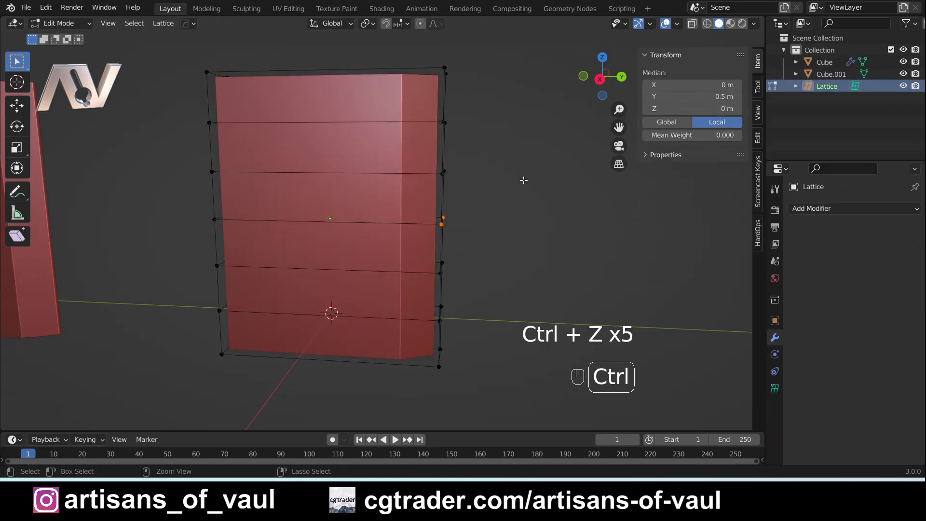
key("ctrl+z")
key("ctrl+z")
Add 44 evenly spaced horizontal loop cuts along the blade's height without sliding them.
key("Tab")
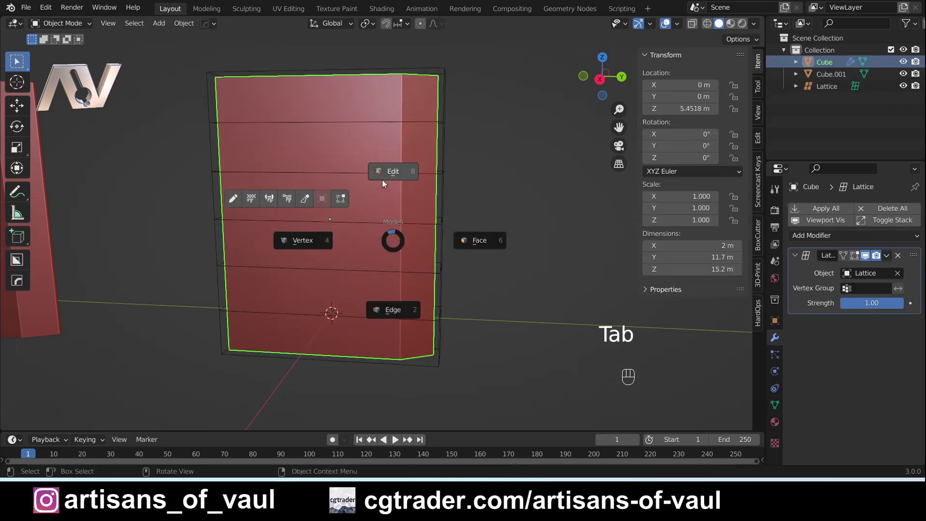
left_click(381, 309)
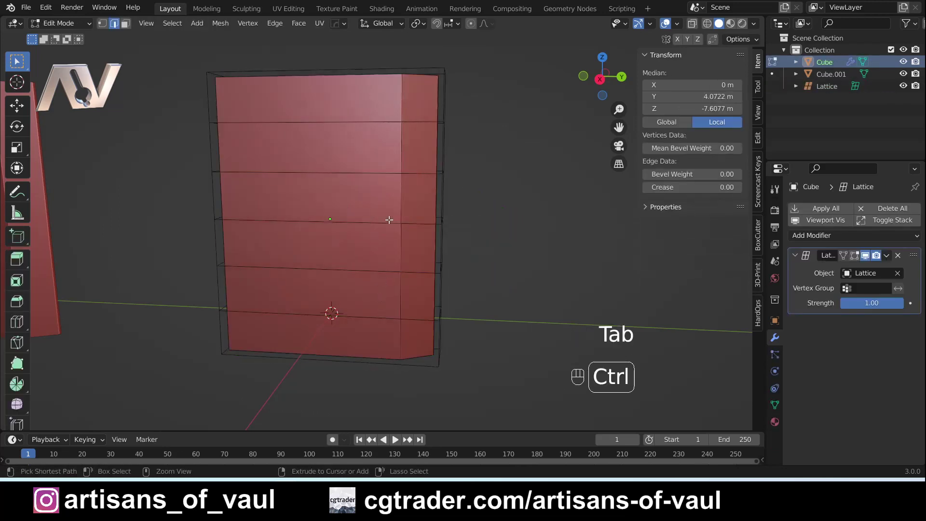
key("ctrl+r")
scroll(396, 222, "up", 20)
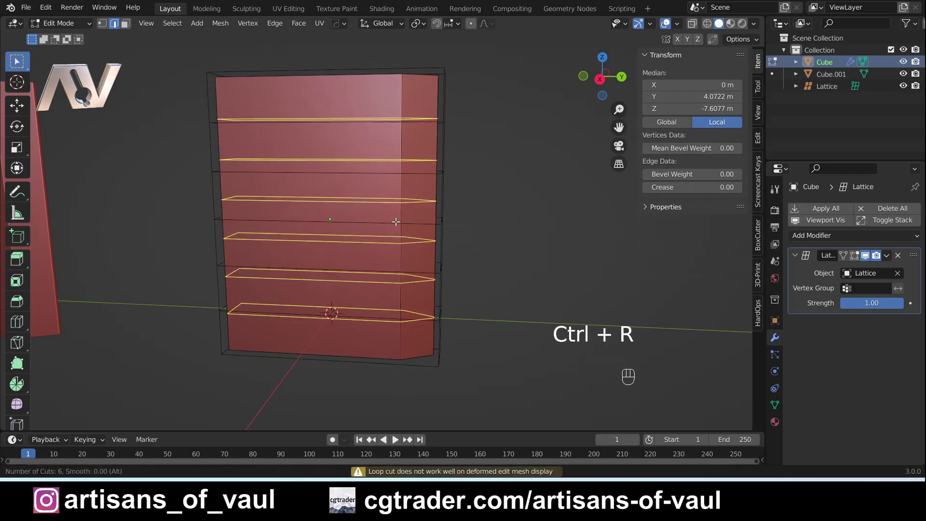
scroll(396, 222, "up", 10)
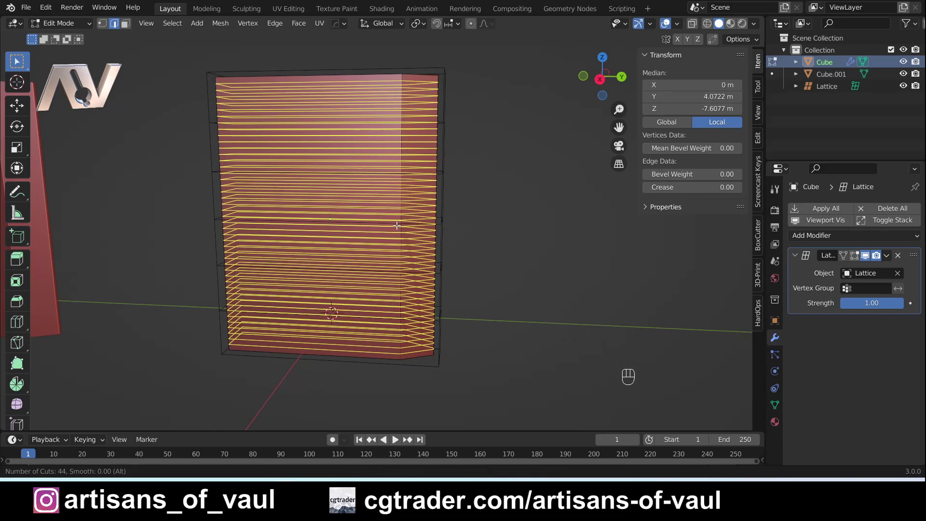
left_click(397, 225)
right_click(397, 226)
middle_click_drag(397, 225, 393, 195)
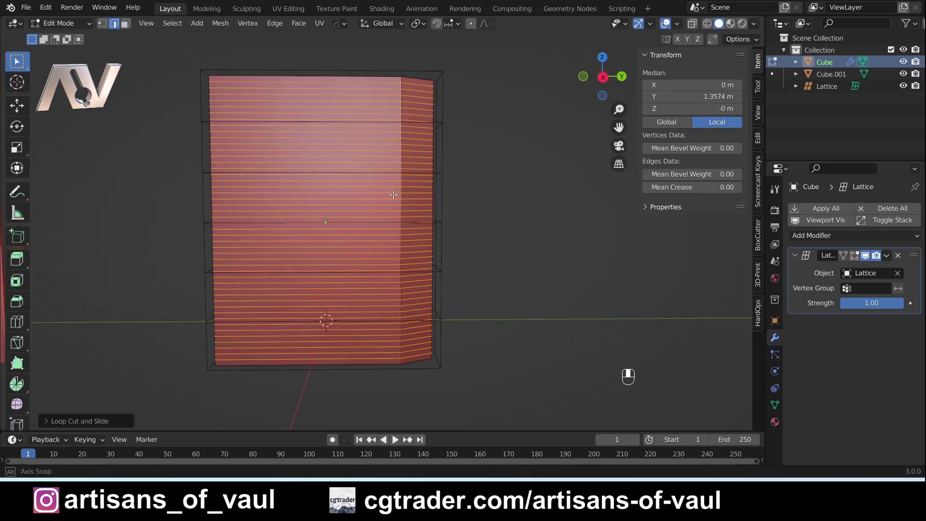
Leave the blade's Edit Mode, select the lattice around it and open it in Edit Mode.
key("Tab")
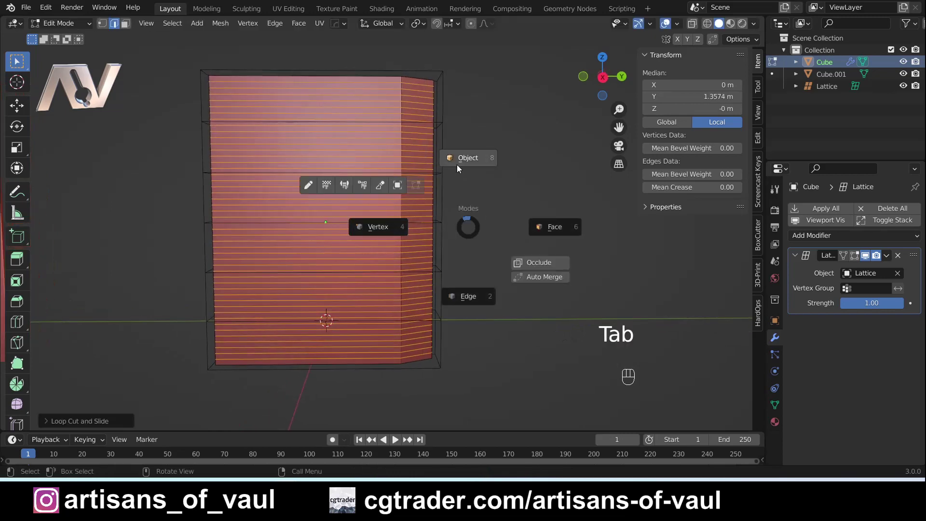
left_click(457, 168)
left_click(441, 188)
key("Tab")
left_click(423, 245)
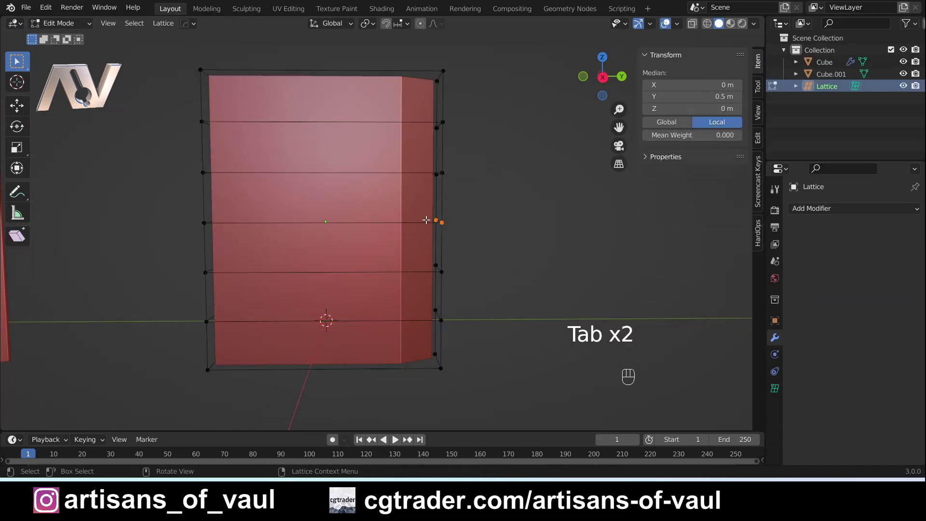
Try to pull the lattice's middle points on the bevelled side about 1.7 m outward along Y in side view.
middle_click_drag(440, 222, 417, 224, "shift")
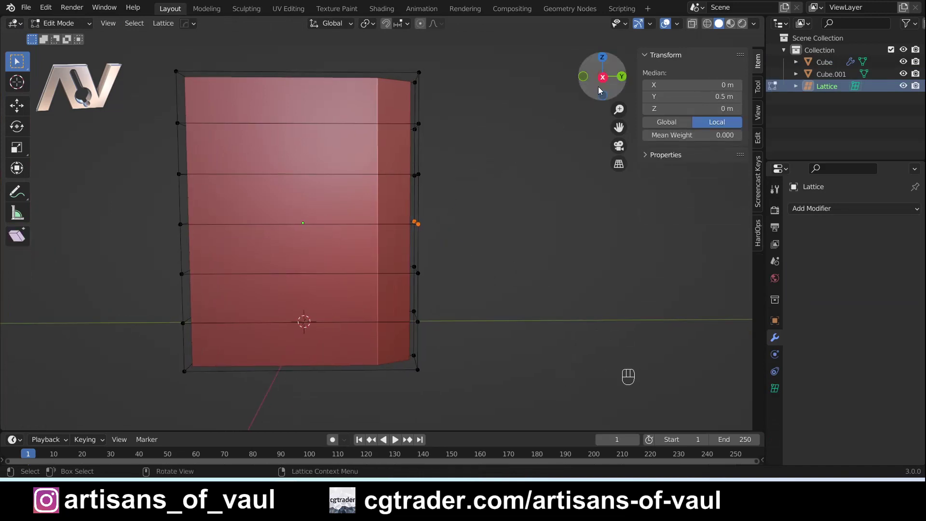
left_click(602, 78)
scroll(464, 210, "up", 2)
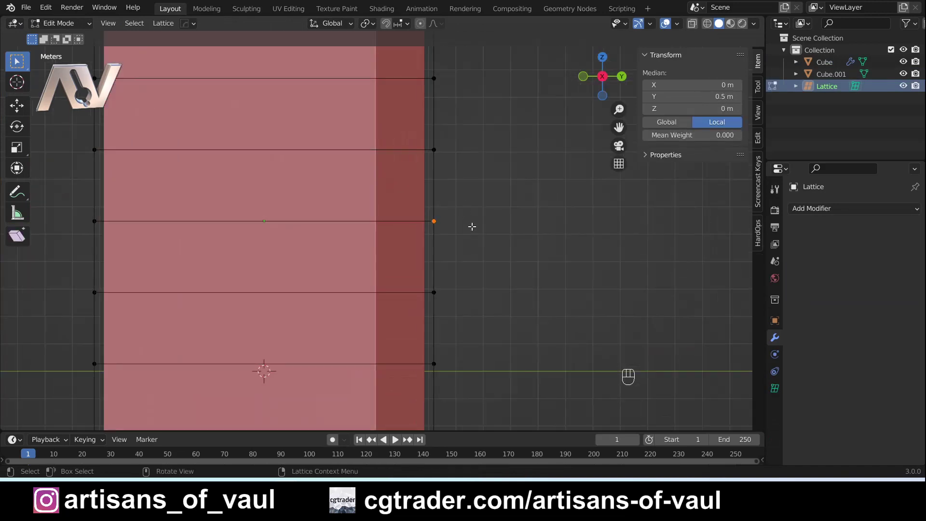
scroll(463, 226, "down", 1)
key("g")
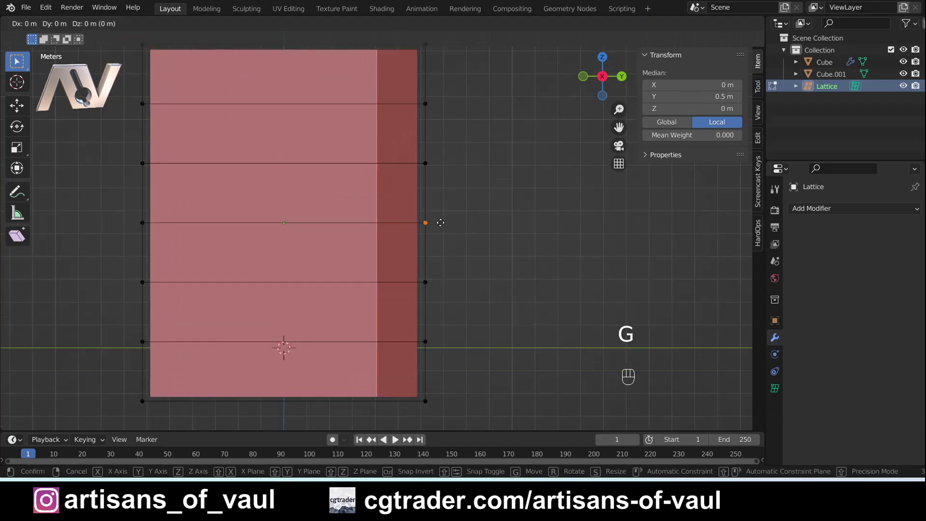
key("y")
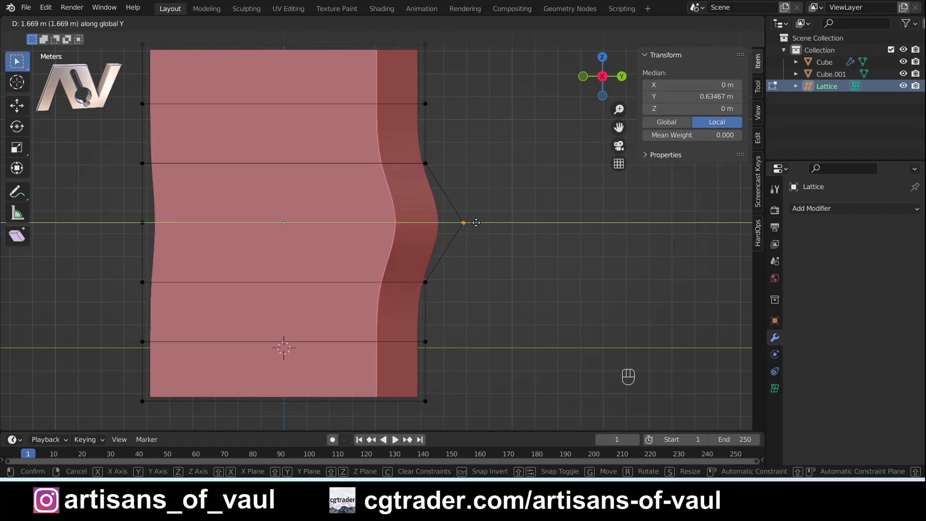
right_click(479, 222)
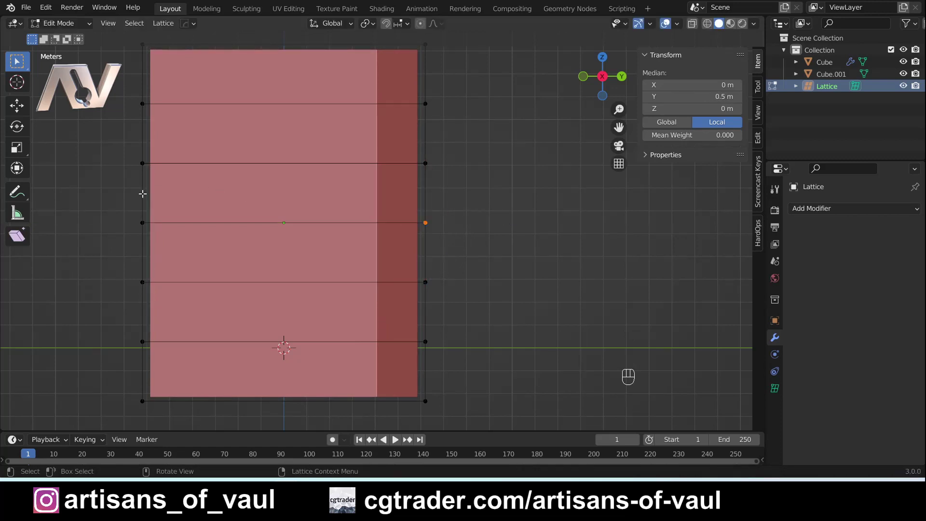
Circle the lattice points second from the top and second from the bottom on the bevelled side with freehand annotations.
left_click(17, 192)
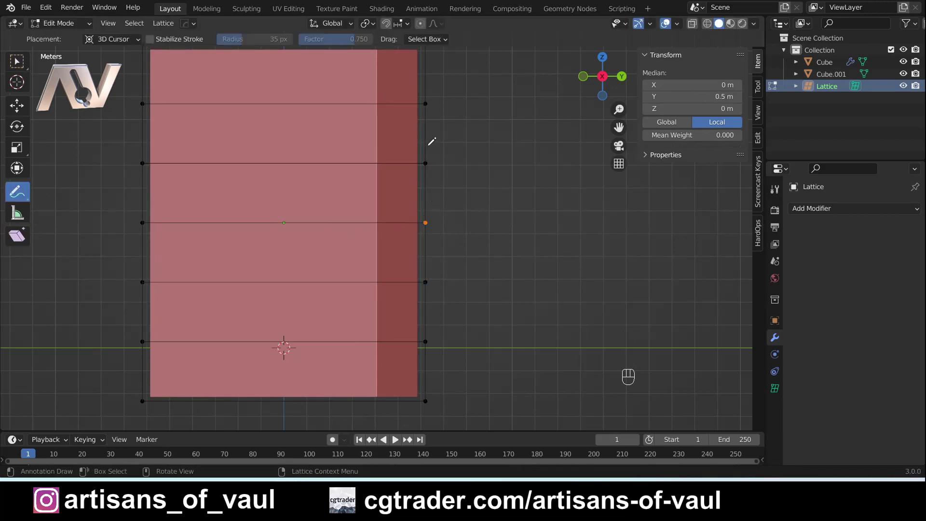
left_click_drag(425, 104, 428, 101)
left_click_drag(426, 335, 424, 337)
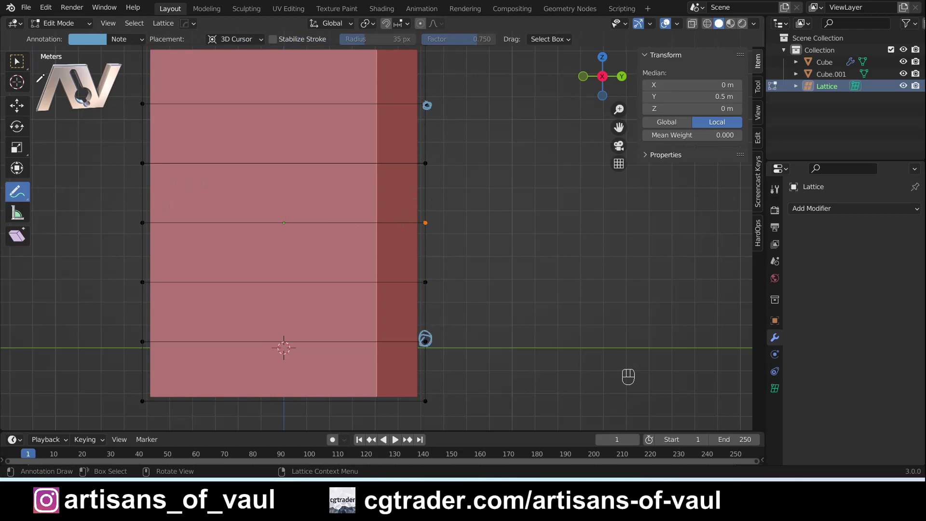
left_click(17, 61)
Try to pull the middle lattice points about 4.5 m outward along Y between the two annotated points.
key("g")
key("y")
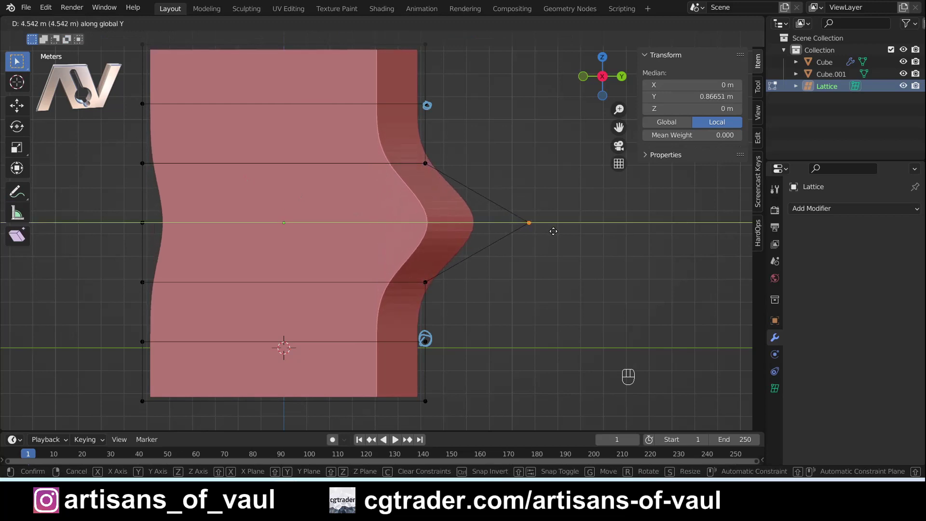
key("Escape")
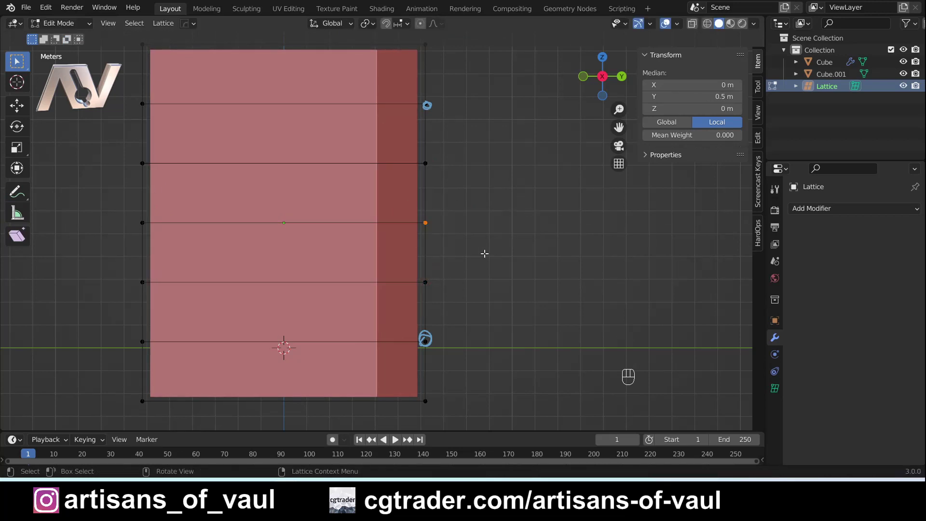
Delete the annotation layer that holds the two circles beside the lattice.
left_click(757, 112)
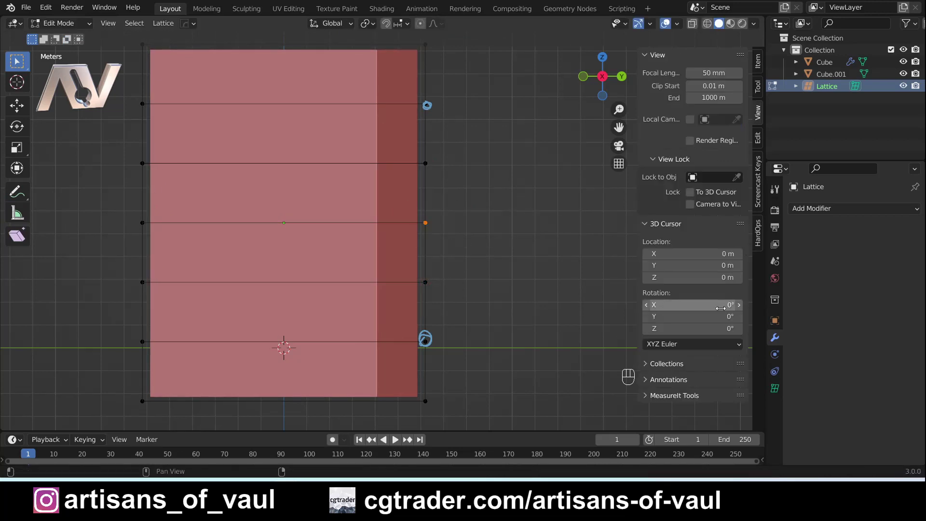
left_click(695, 381)
left_click(736, 423)
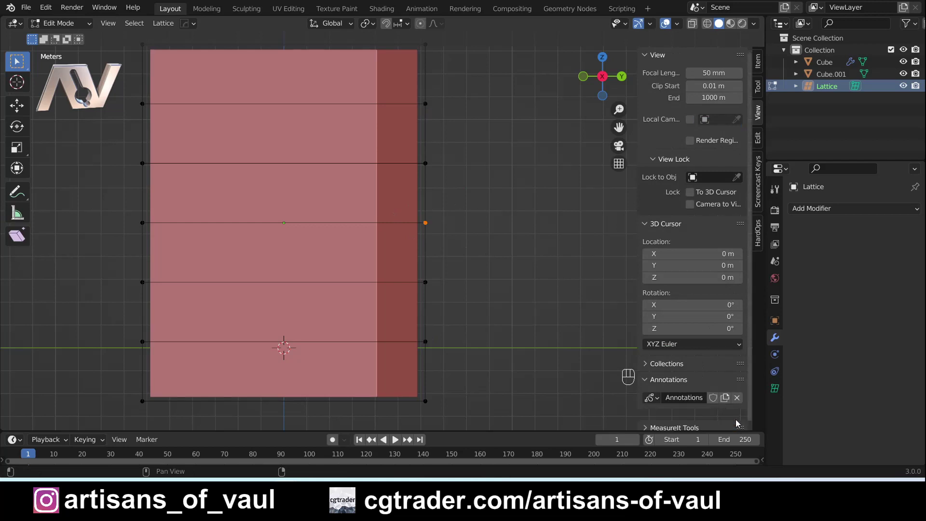
Try two outward moves of the middle lattice points along Y, by about 3.9 m and about 3.1 m.
scroll(462, 162, "down", 1)
middle_click_drag(427, 169, 453, 217, "shift")
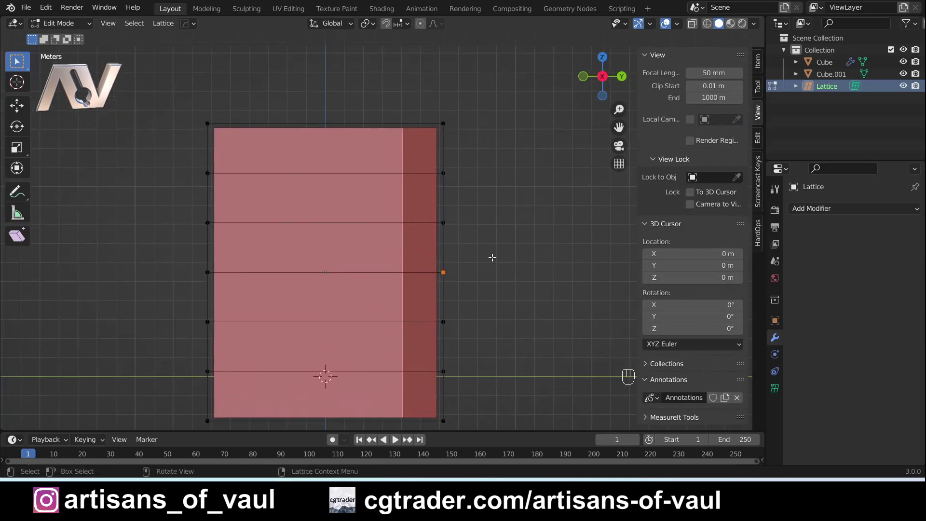
key("g")
middle_click(512, 280)
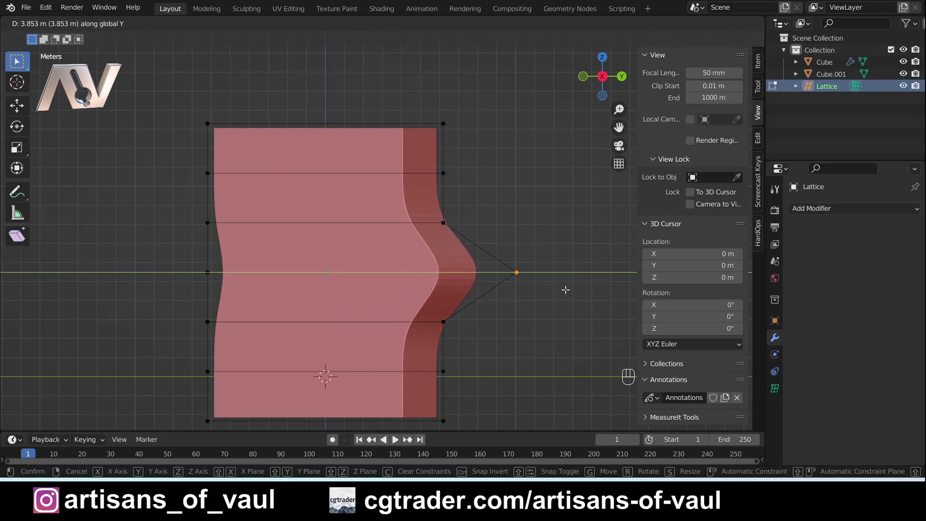
right_click(564, 288)
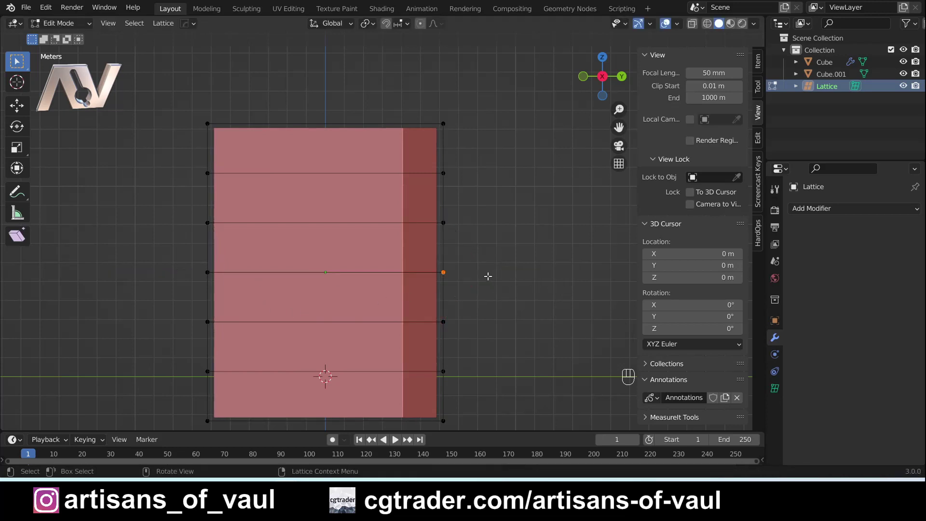
key("g")
middle_click(502, 279)
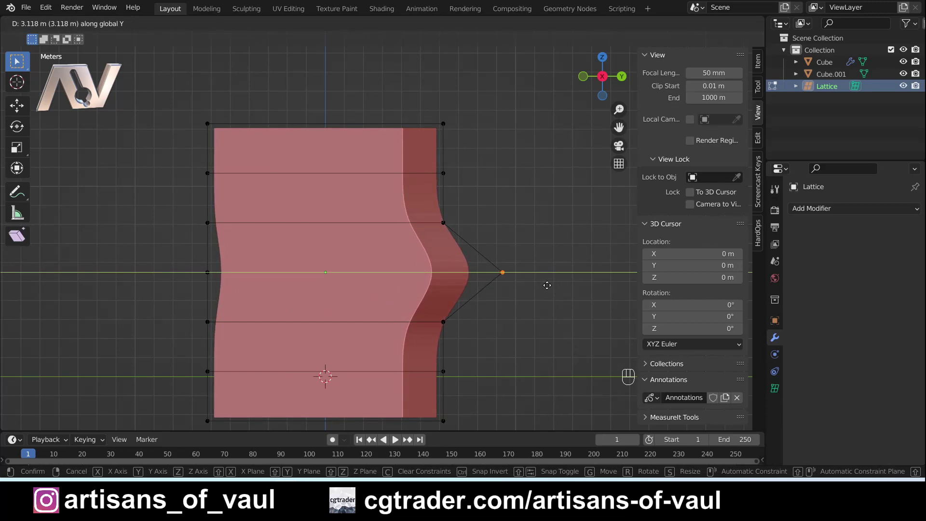
right_click(547, 285)
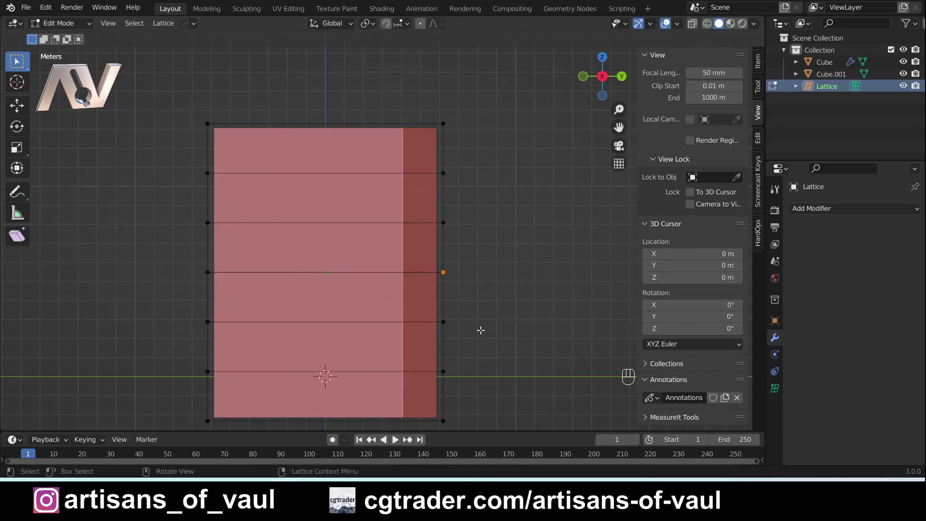
Return the lattice to Object Mode and set its V resolution to 6.
key("Tab")
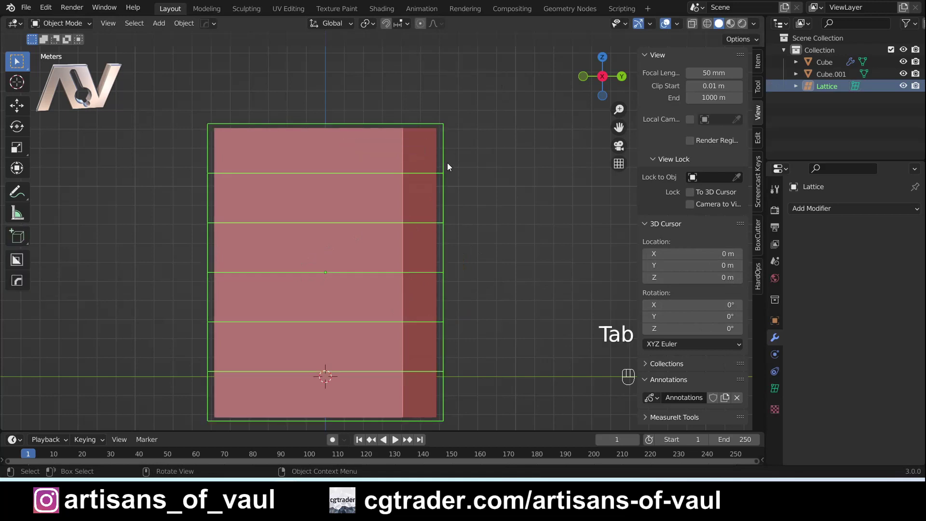
left_click(775, 388)
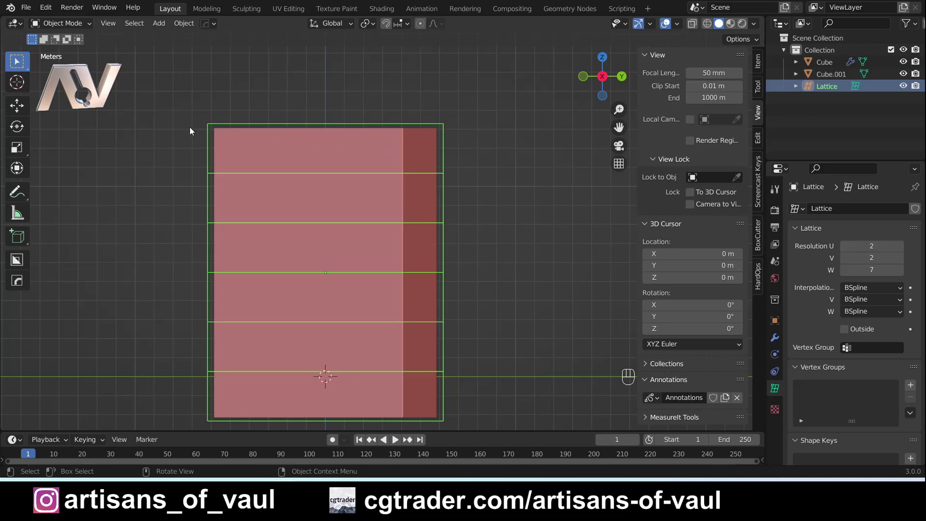
left_click(899, 258)
left_click(899, 258)
left_click(899, 259)
left_click(899, 258)
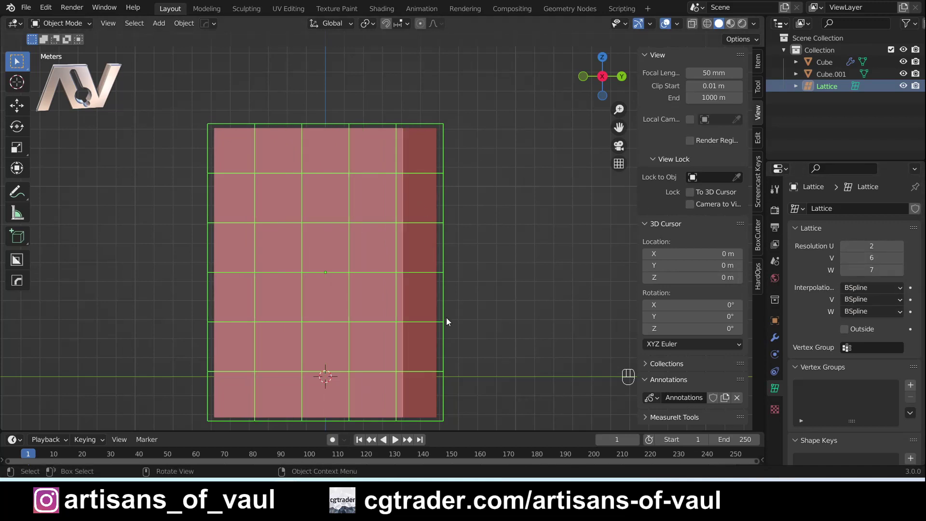
In the lattice's Edit Mode, select the mid-height points of the two columns nearest the bevelled edge.
key("Tab")
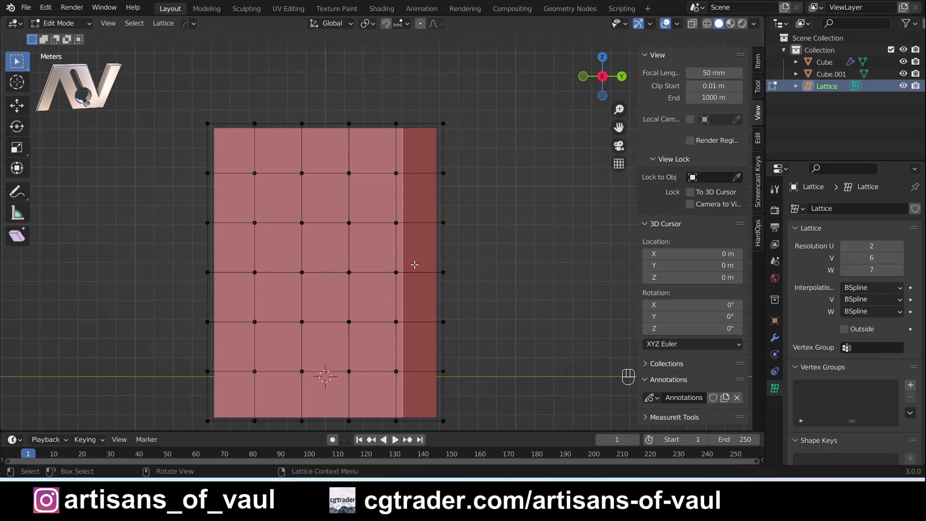
left_click_drag(424, 265, 459, 284)
left_click_drag(367, 259, 461, 288)
scroll(463, 287, "down", 1)
Enable proportional editing with the Sphere falloff.
left_click(420, 23)
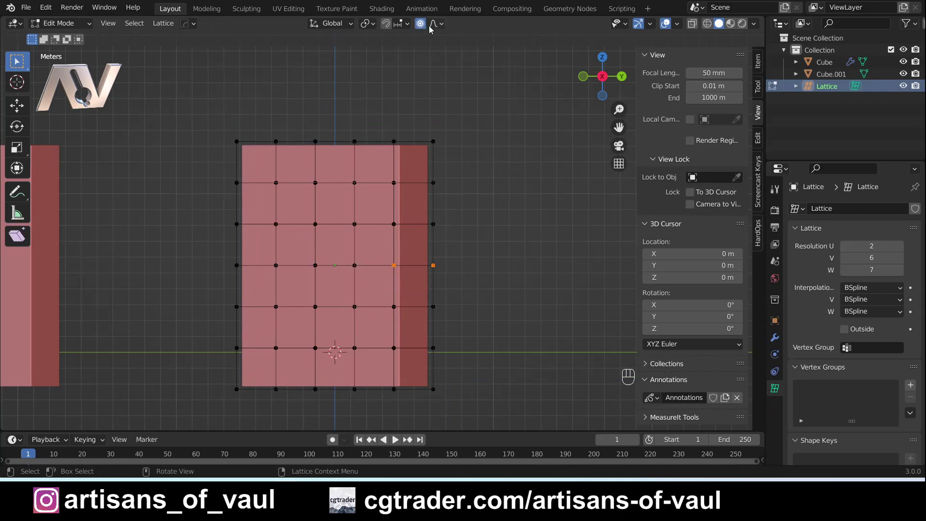
left_click(436, 24)
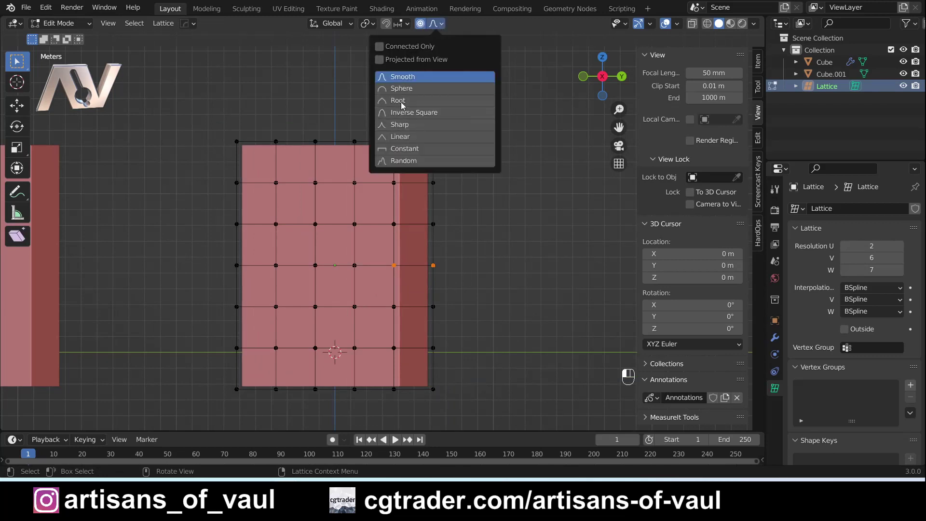
left_click(412, 91)
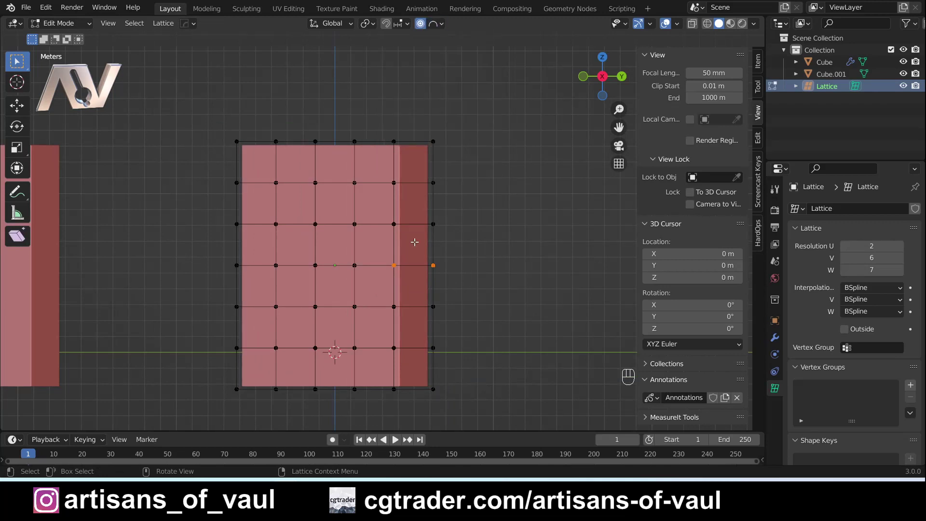
Move the selected lattice points about 4 m outward along Y with a proportional size of about 7.4 m.
key("g")
key("y")
scroll(444, 246, "down", 18)
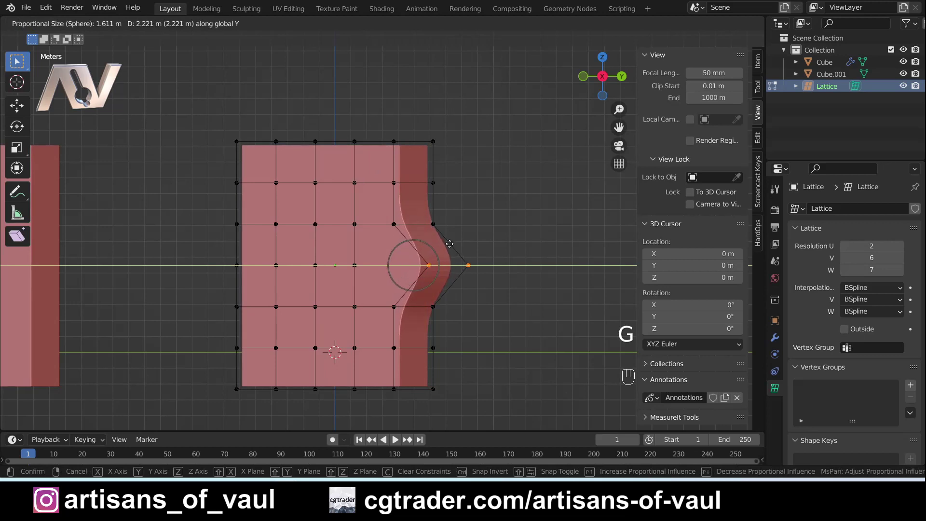
scroll(468, 265, "down", 4)
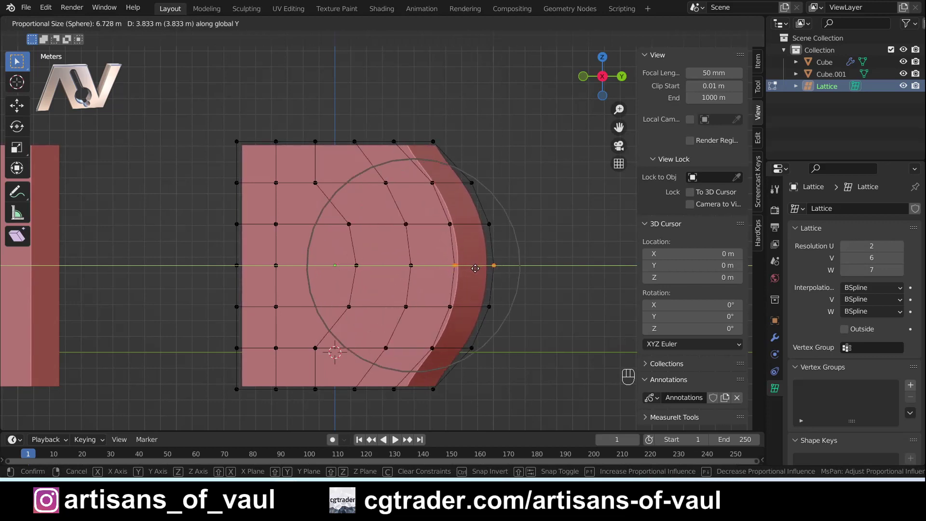
scroll(478, 269, "up", 1)
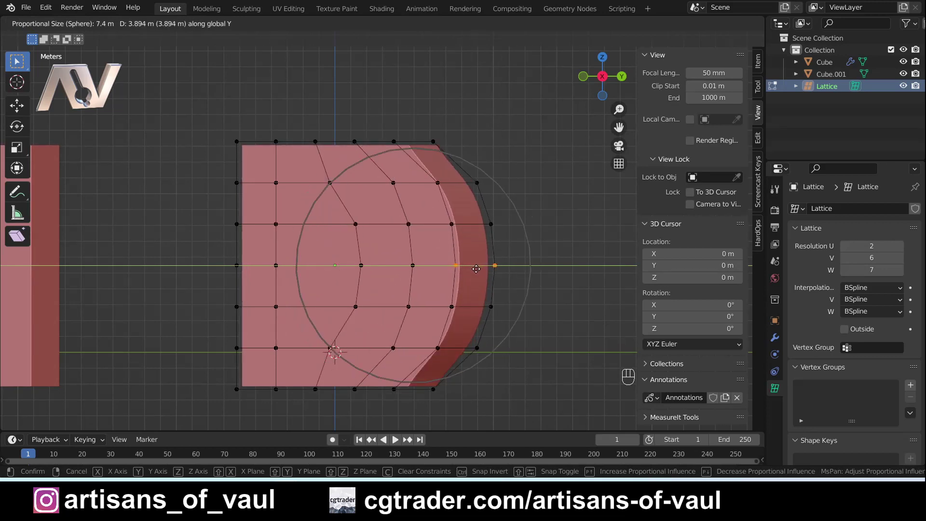
left_click(483, 268)
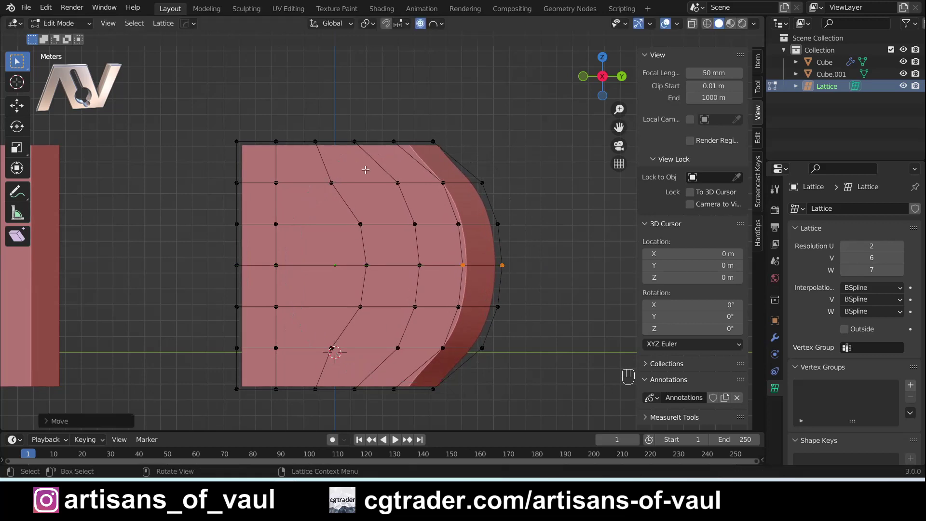
Turn off proportional editing and examine the curved cutting edge from several angles.
key("o")
middle_click_drag(508, 202, 447, 114)
scroll(503, 192, "down", 2)
middle_click_drag(497, 262, 471, 271)
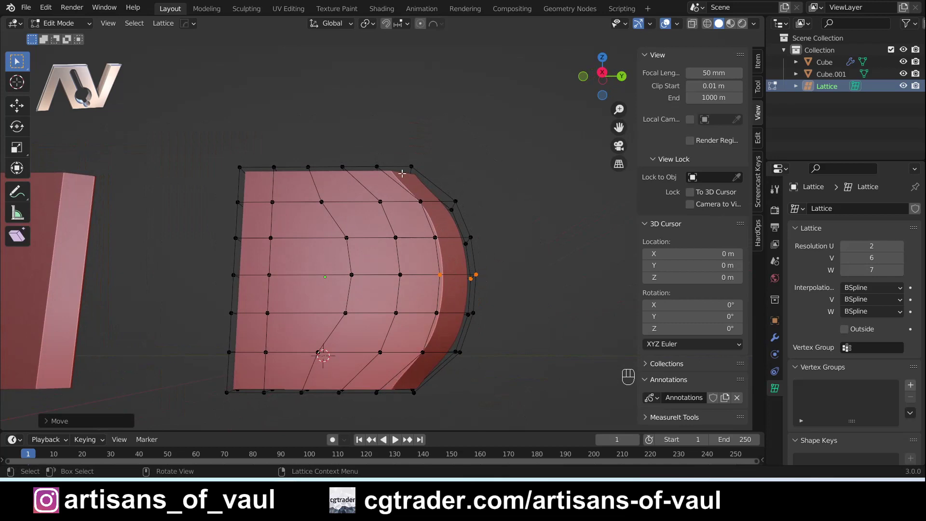
middle_click_drag(465, 232, 465, 260)
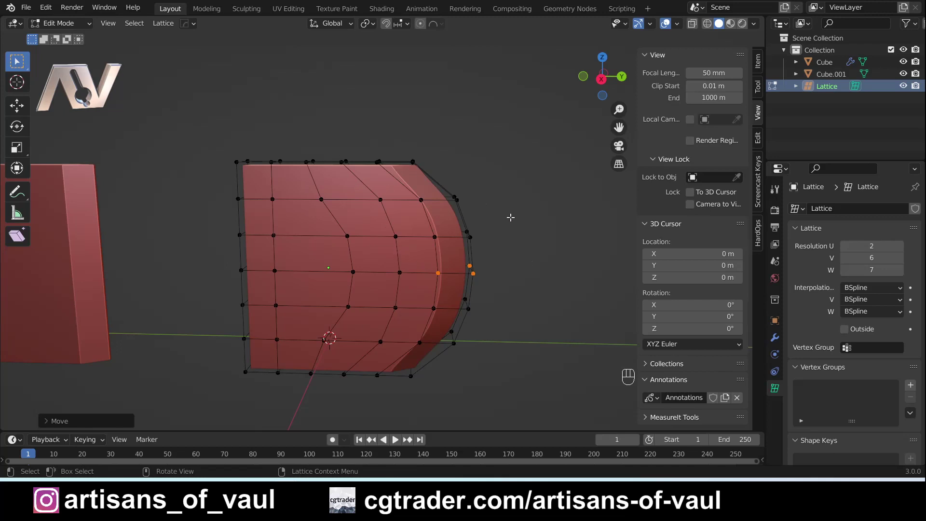
Leave the lattice's Edit Mode, select the original blade and turn off its Lattice modifier's viewport display.
key("Tab")
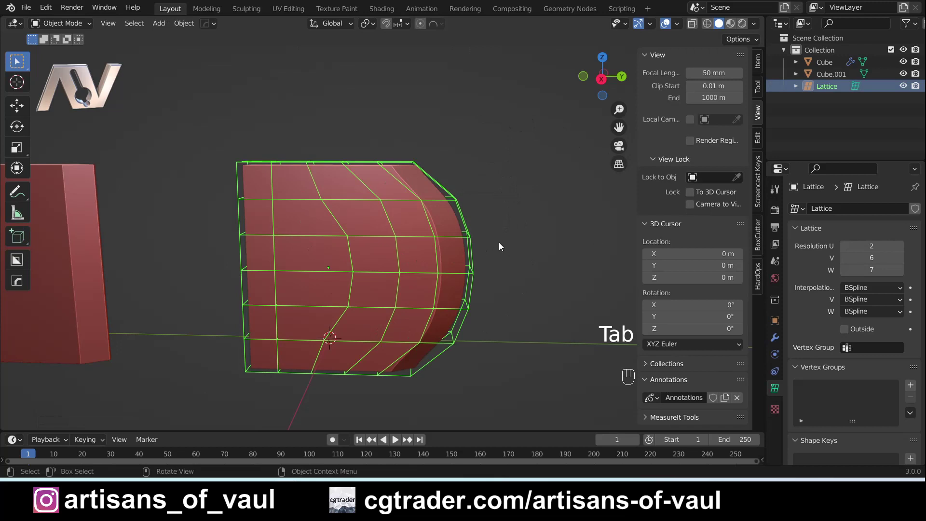
left_click(498, 243)
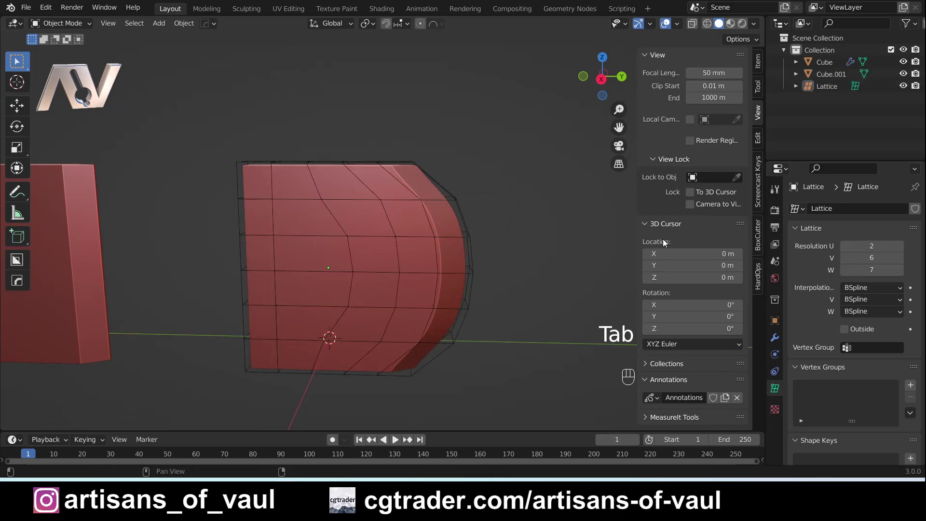
left_click(446, 226)
middle_click_drag(271, 222, 344, 196)
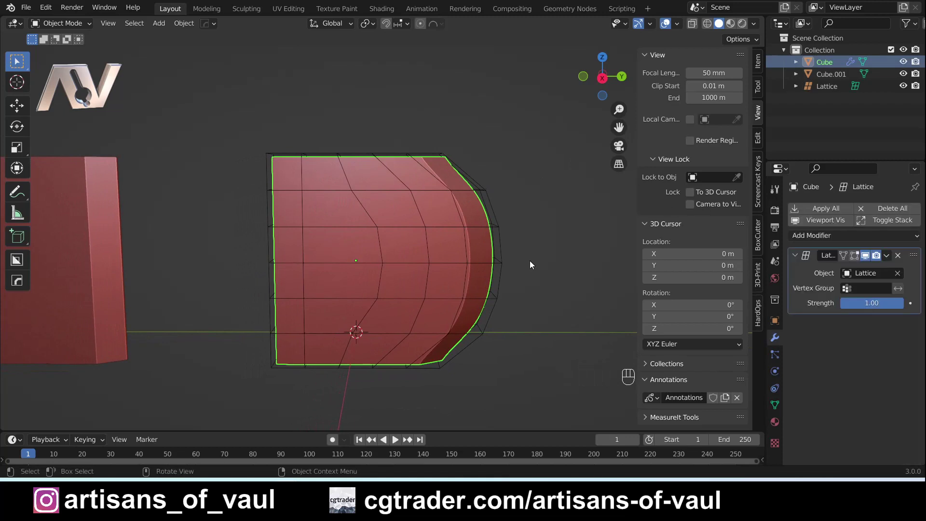
left_click(865, 257)
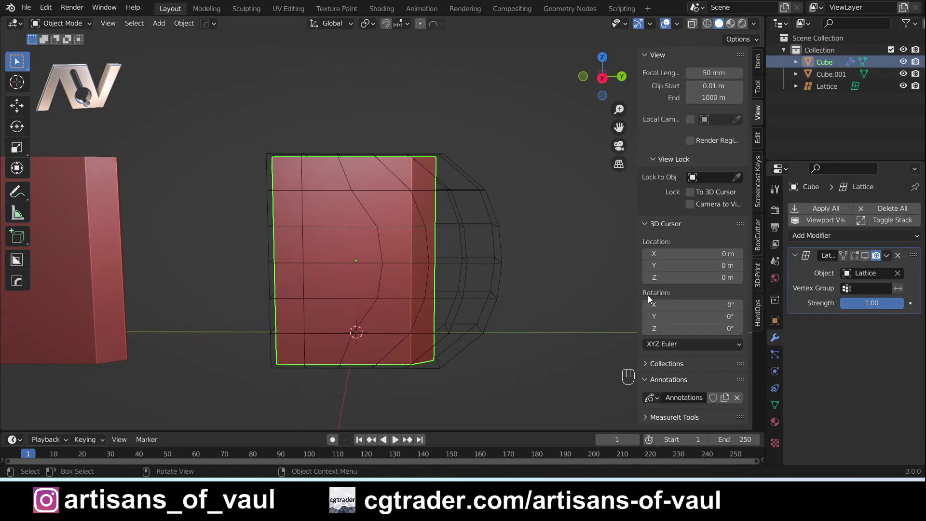
Turn the blade's Lattice modifier viewport display back on and enter the blade's Edit Mode with edge selection.
left_click(864, 255)
scroll(467, 206, "down", 3)
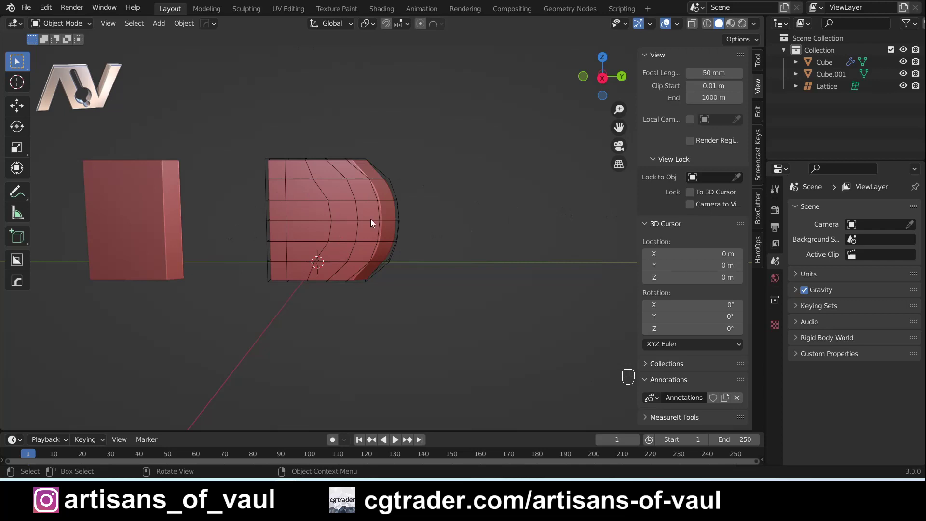
scroll(370, 219, "up", 3)
left_click(495, 192)
key("Tab")
key("Tab")
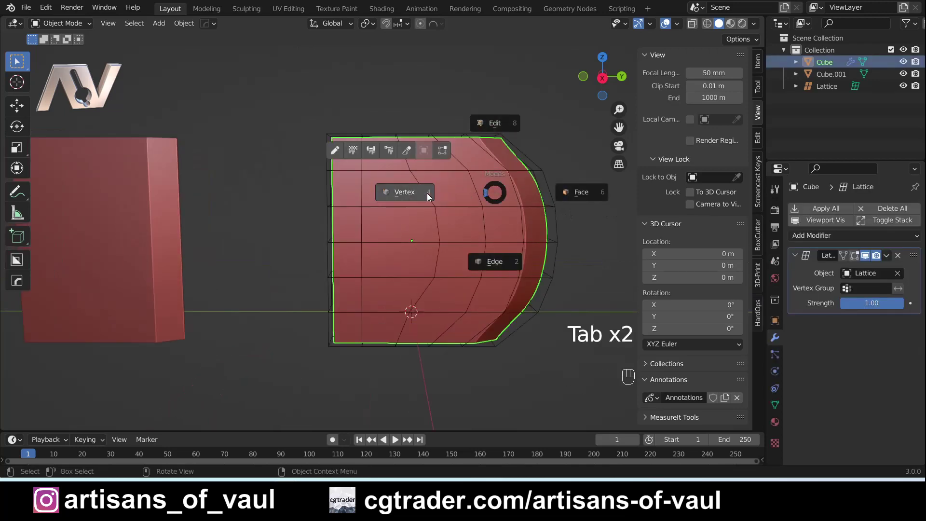
left_click(489, 261)
Add two vertical loop cuts to the blade, one slid close to the bevel and one close to the back edge.
scroll(420, 216, "up", 4)
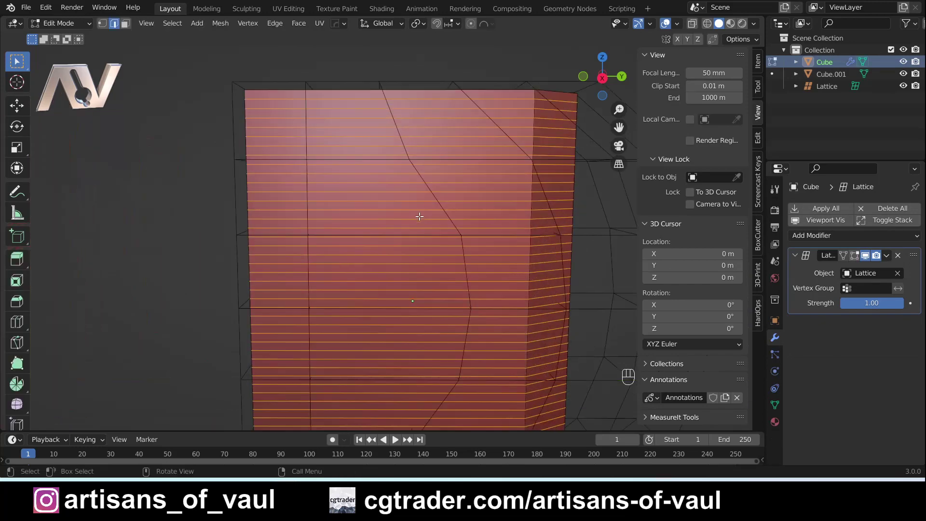
scroll(470, 153, "down", 1)
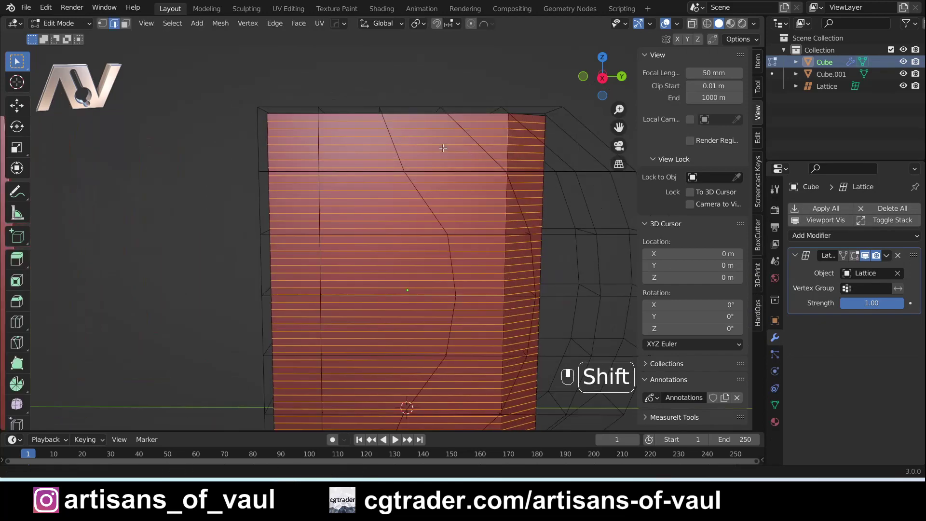
middle_click_drag(440, 149, 421, 116, "shift")
key("ctrl+r")
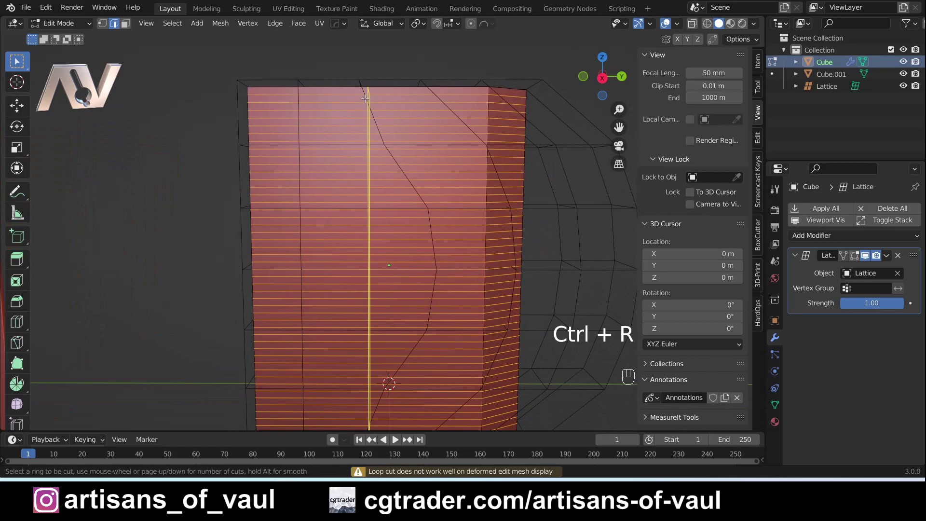
left_click(422, 103)
left_click(464, 103)
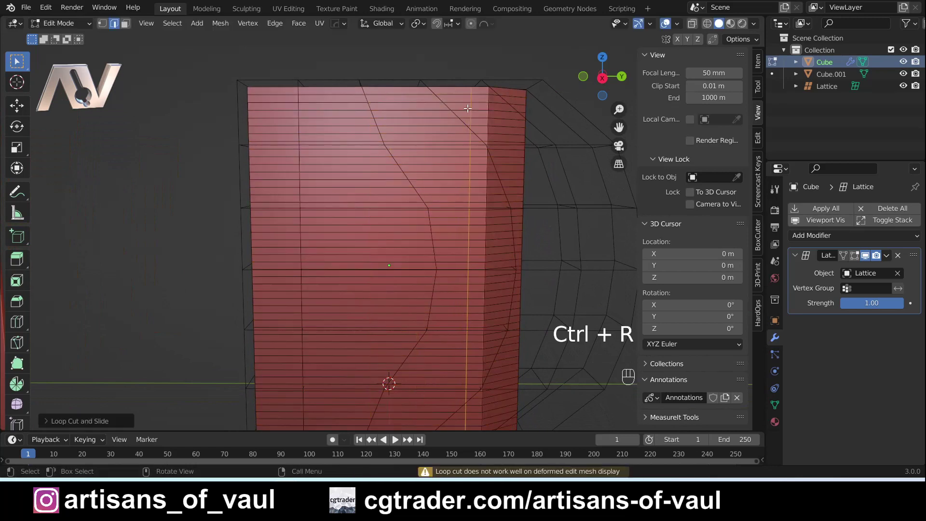
key("ctrl+r")
left_click(297, 103)
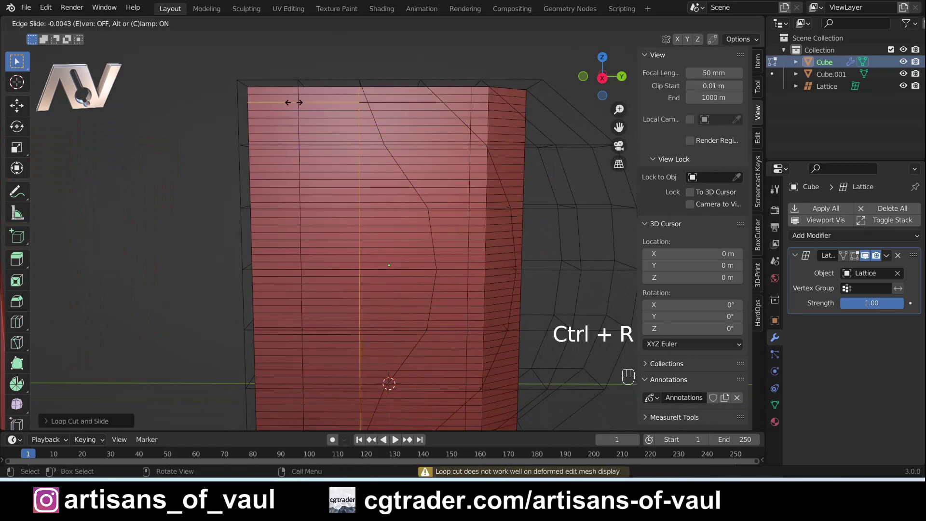
left_click(202, 126)
Select the inner panel faces between the two new loop cuts in face mode and extrude them slightly into the blade.
key("Tab")
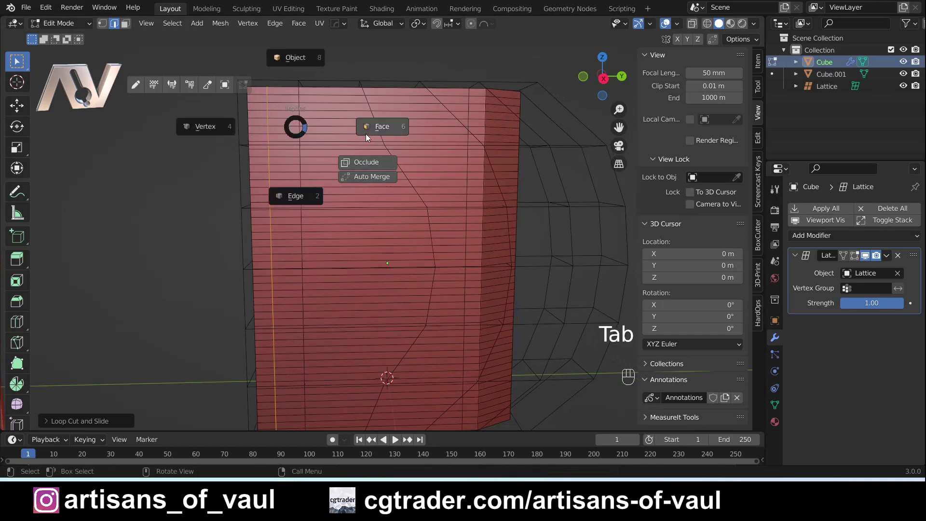
left_click(297, 108)
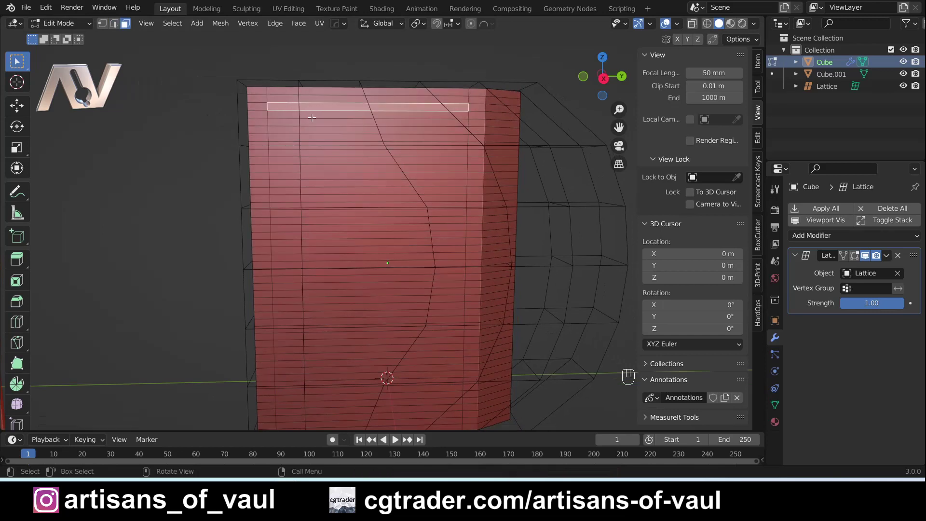
left_click_drag(326, 110, 379, 413, "shift")
middle_click_drag(378, 412, 378, 325)
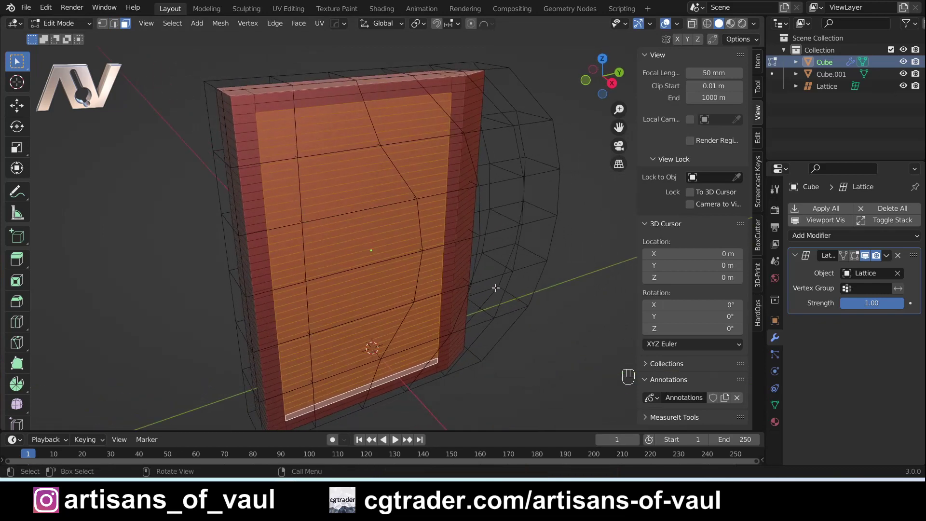
key("e")
left_click(505, 211)
Leave the blade's Edit Mode and examine the recessed panel along the curved edge from several angles.
key("Tab")
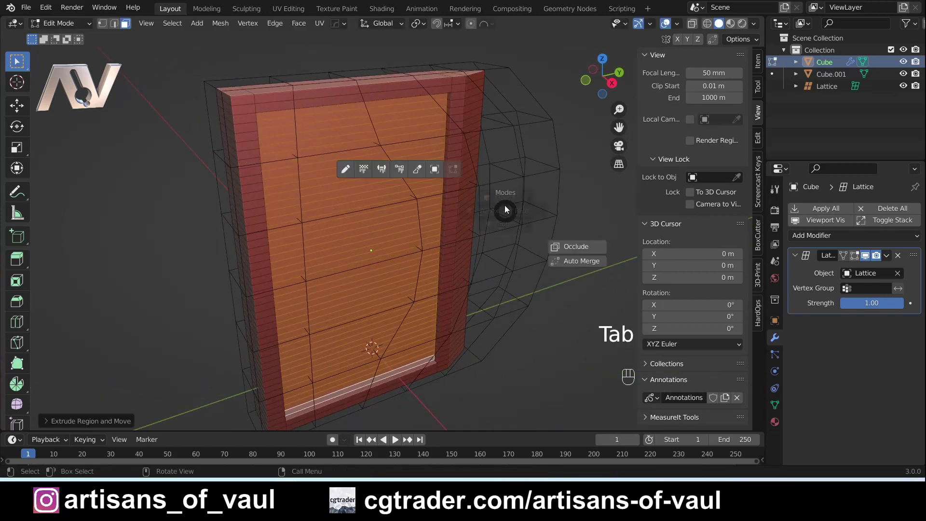
left_click(499, 148)
middle_click_drag(498, 148, 438, 110)
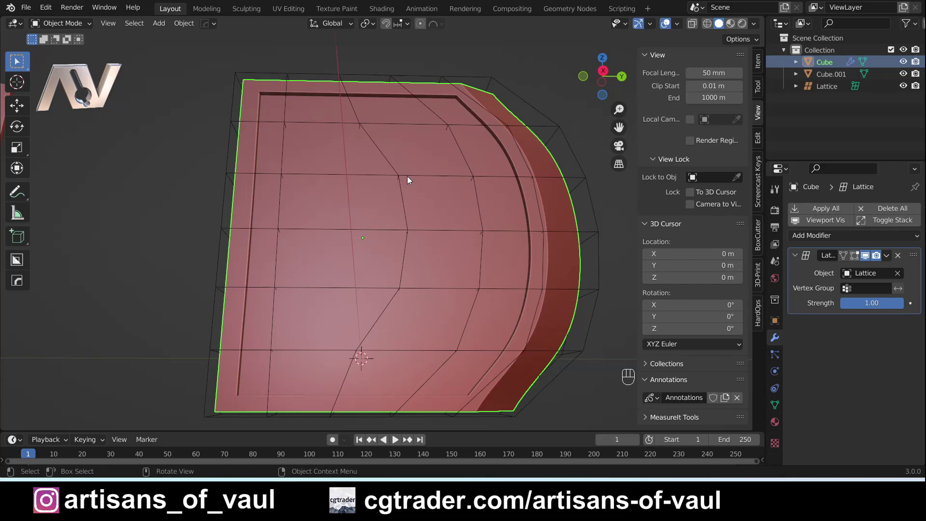
middle_click_drag(487, 154, 421, 129, "shift")
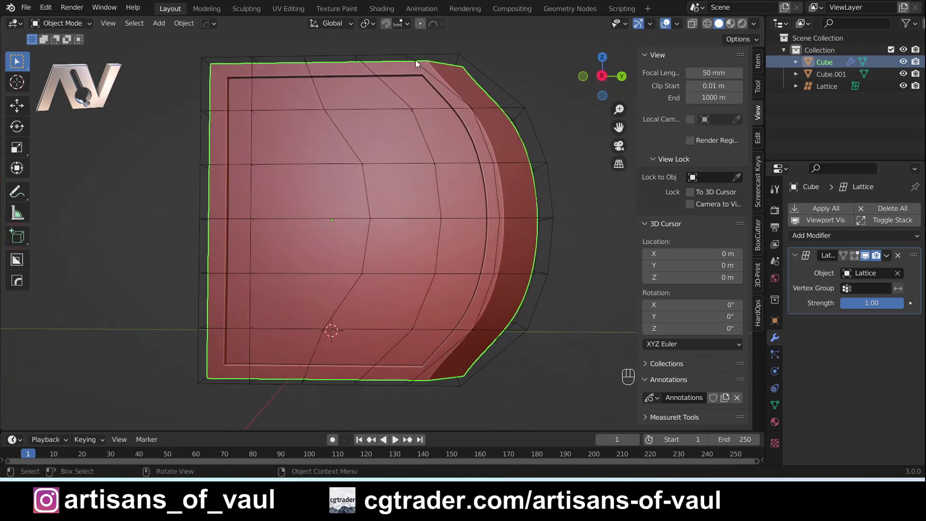
middle_click_drag(415, 64, 483, 149)
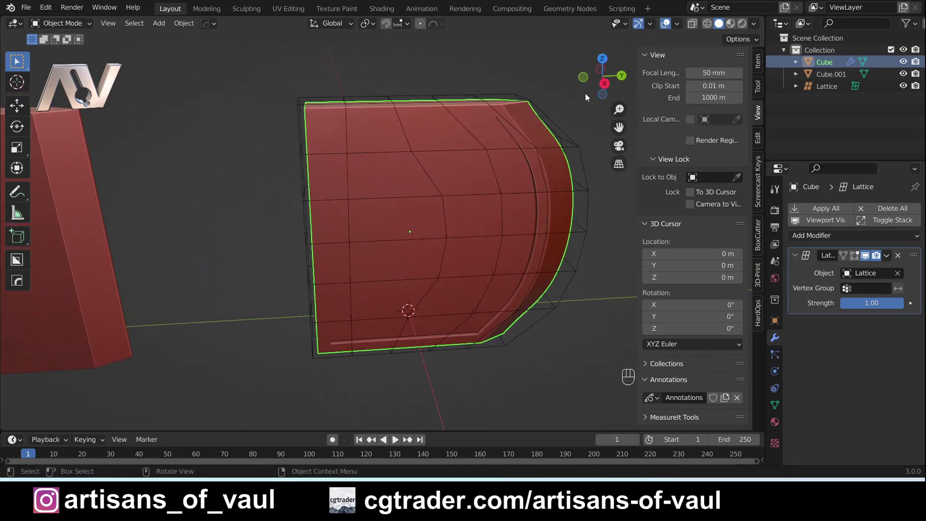
Select the lattice in the side view and raise its W resolution to 14.
left_click(605, 83)
scroll(461, 165, "up", 2)
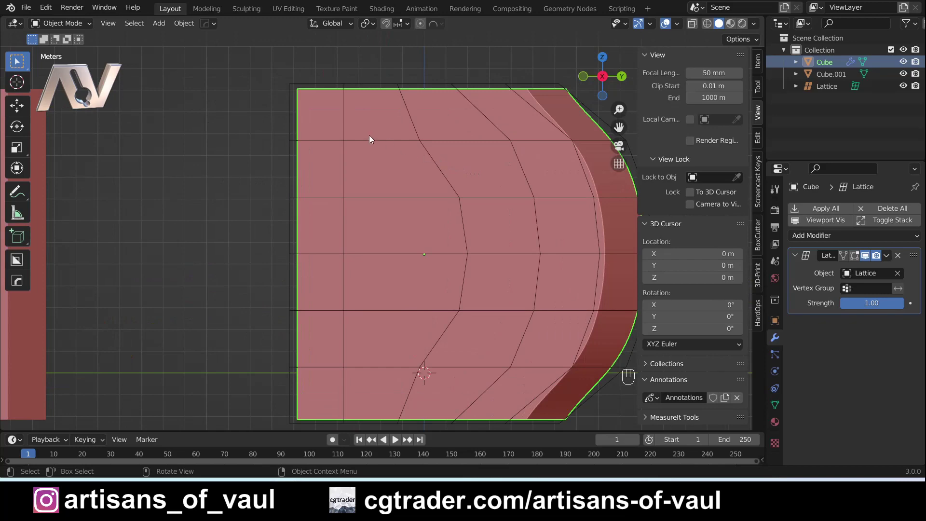
scroll(369, 137, "down", 1)
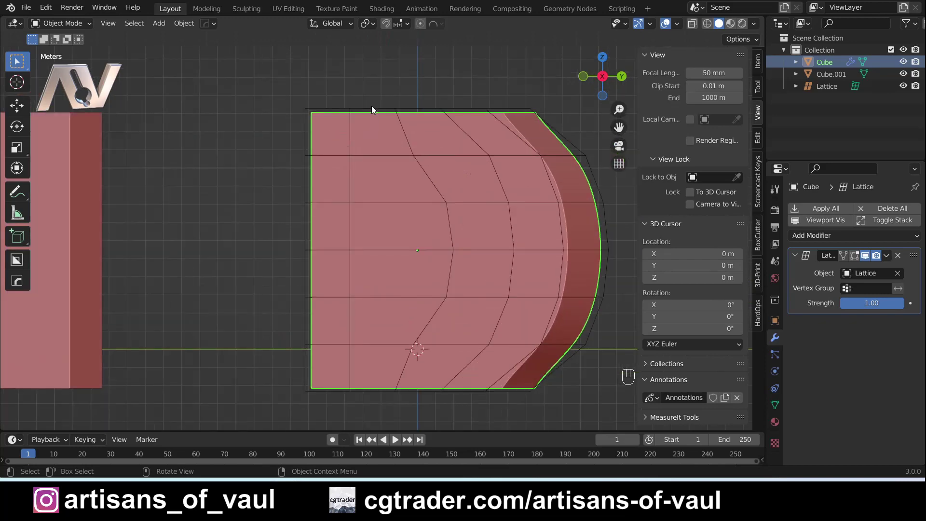
left_click(369, 110)
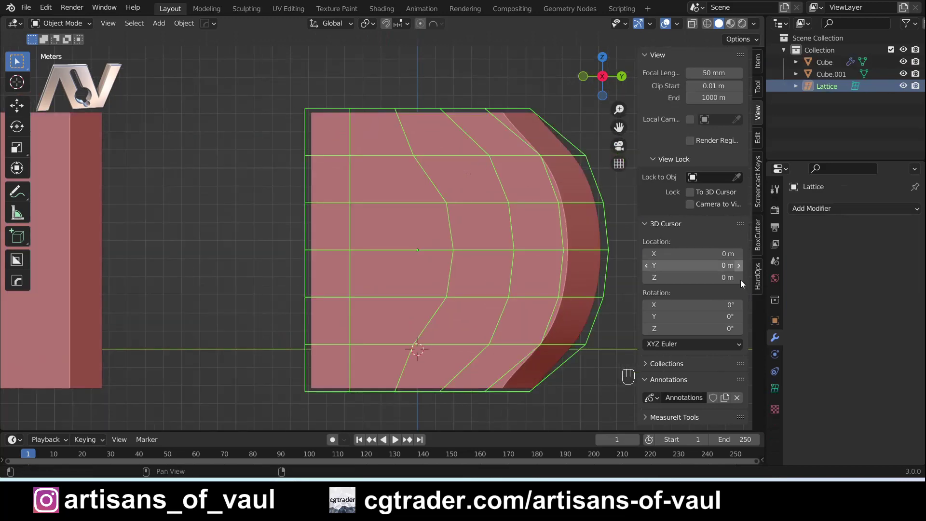
left_click(775, 389)
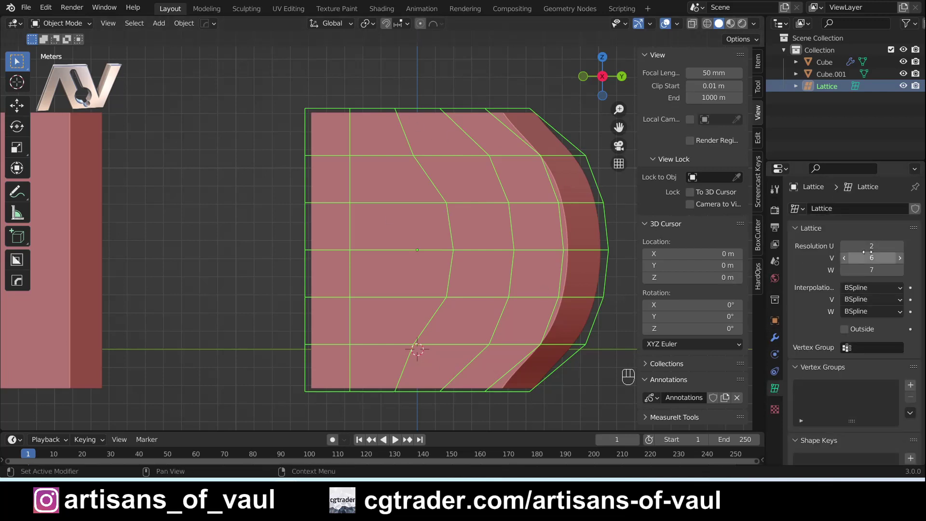
left_click(899, 270)
left_click(899, 270)
left_click(899, 270)
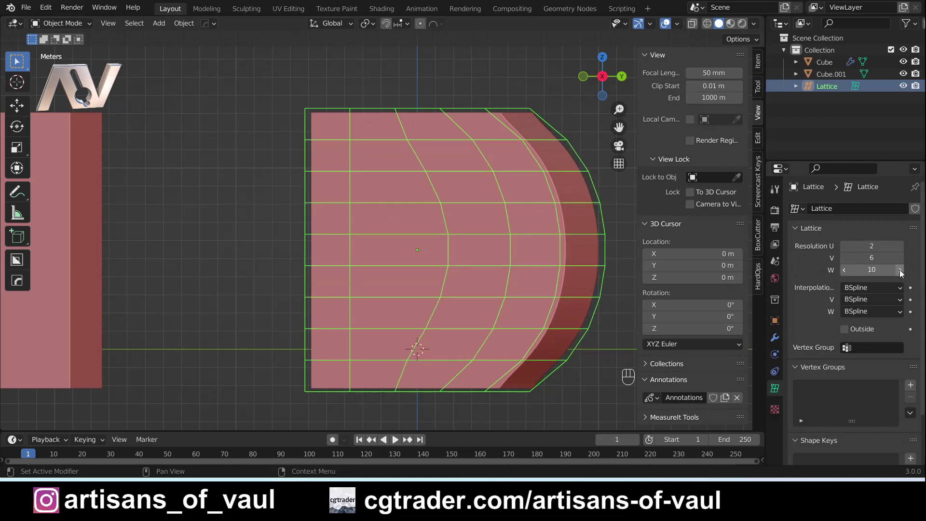
left_click(899, 270)
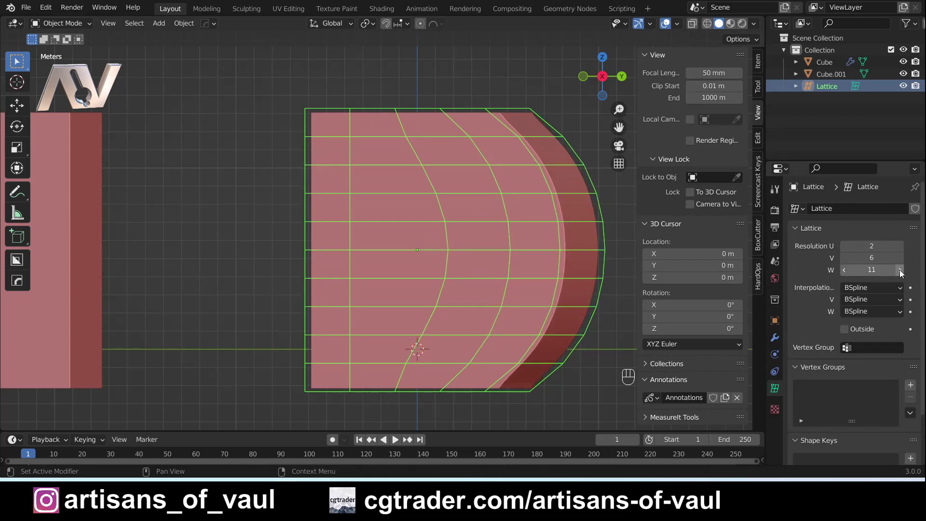
left_click(899, 270)
left_click(899, 271)
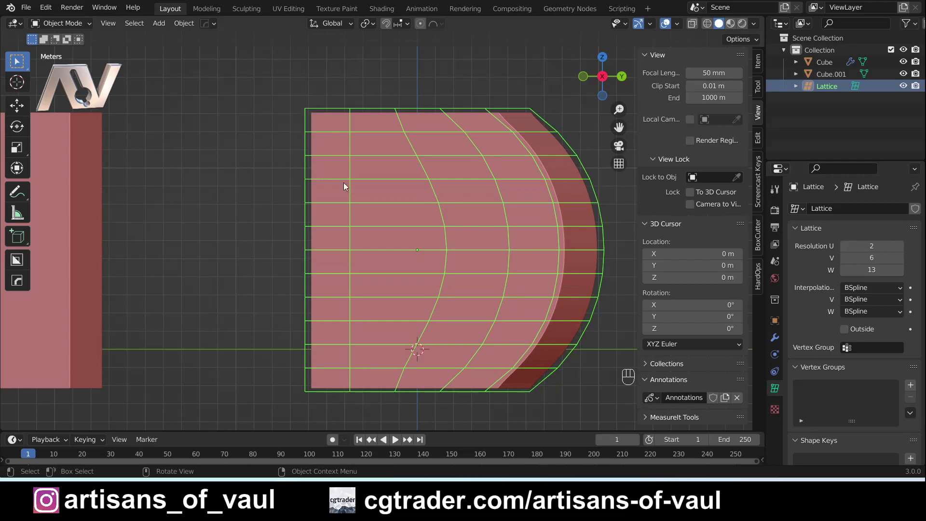
left_click(900, 270)
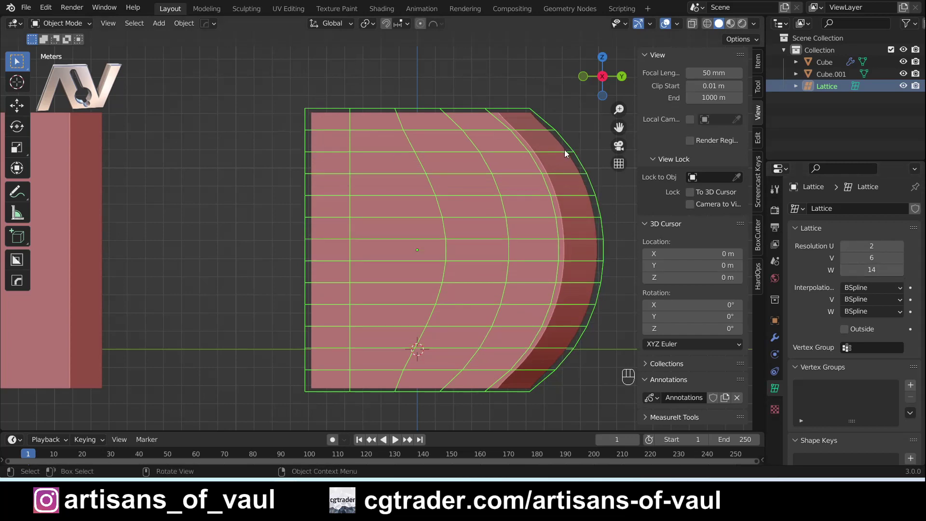
Enter the lattice's Edit Mode and move the upper back corner points about 6.6 m outward along negative Y.
middle_click_drag(510, 151, 467, 98, "shift")
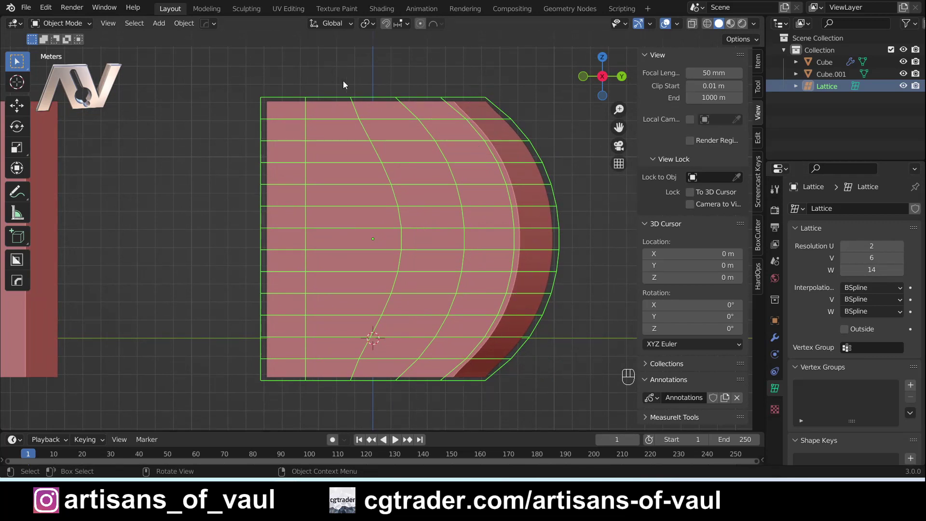
key("Tab")
middle_click_drag(194, 92, 278, 115, "shift")
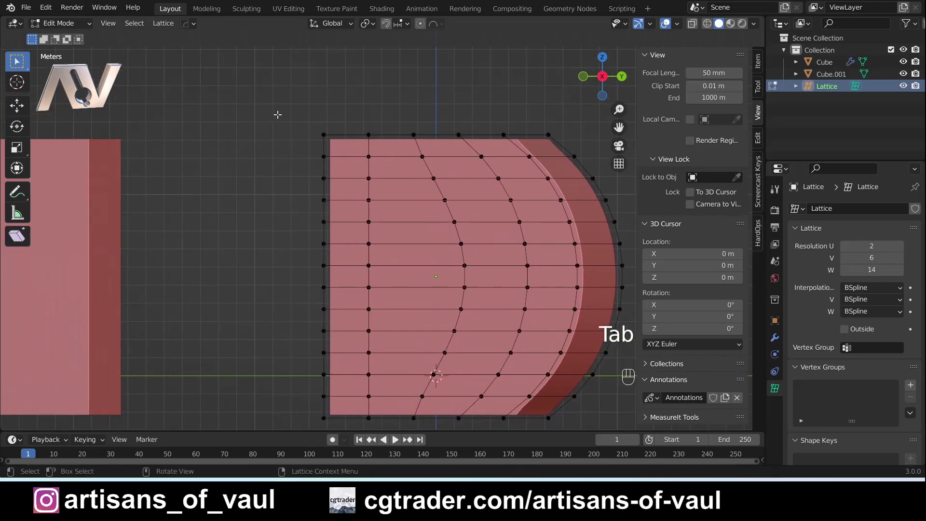
left_click_drag(283, 112, 350, 141)
key("g")
key("g")
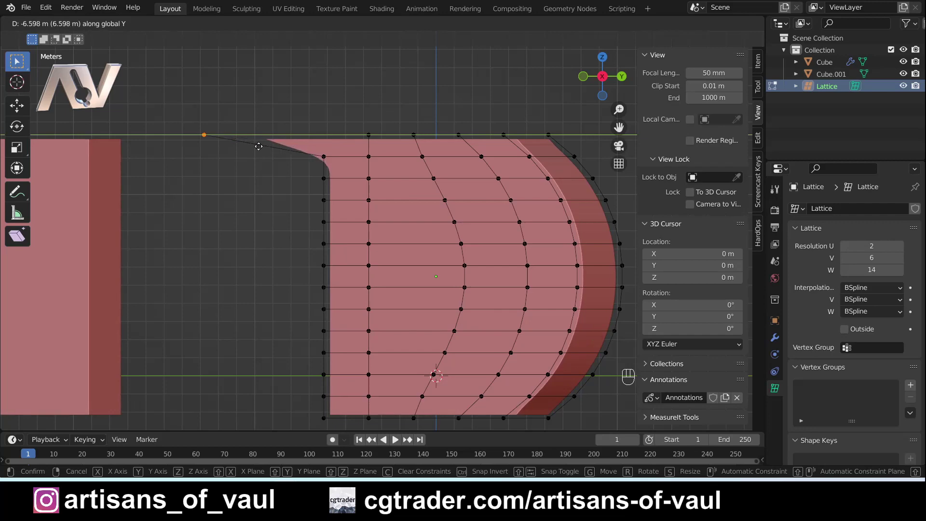
left_click(258, 147)
Select the lattice's lower back corner points and move them about 2.6 m outward along negative Y.
middle_click_drag(351, 147, 341, 204)
scroll(342, 138, "up", 3)
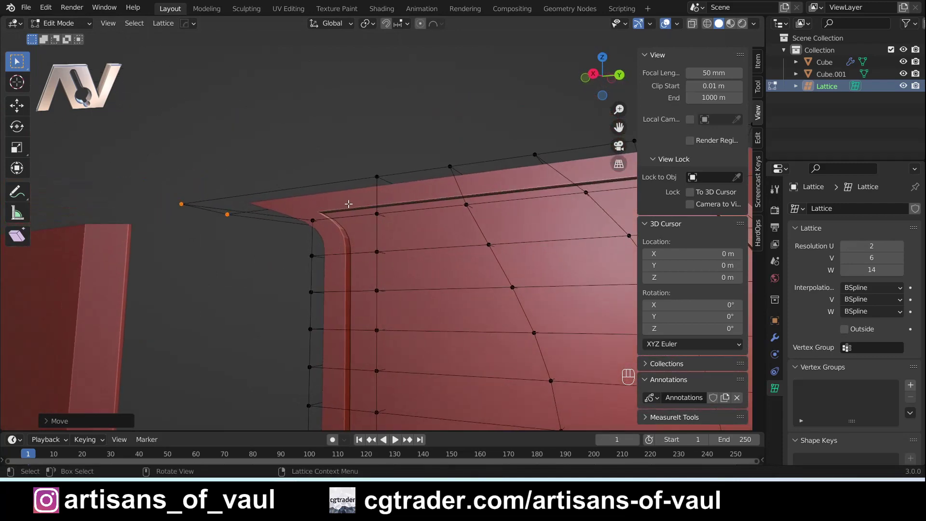
scroll(306, 207, "down", 1)
middle_click_drag(329, 250, 347, 123, "shift")
scroll(353, 212, "down", 2)
middle_click_drag(335, 323, 385, 358)
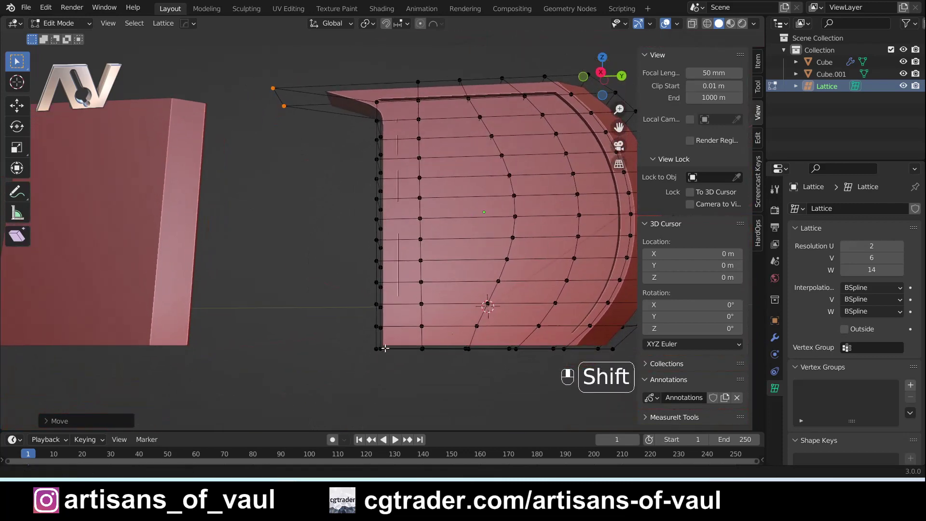
left_click(603, 98)
key("g")
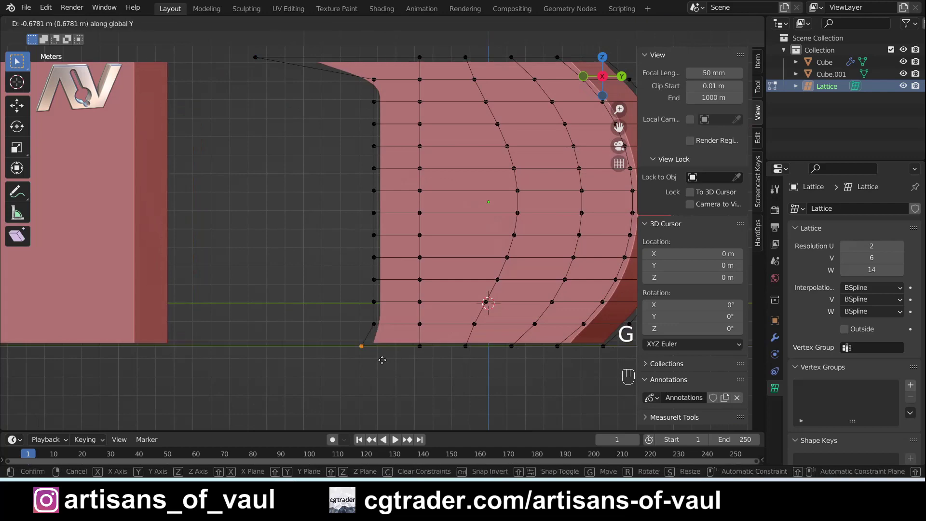
left_click(349, 364)
Leave the lattice's Edit Mode and hide the lattice.
middle_click_drag(349, 364, 440, 304)
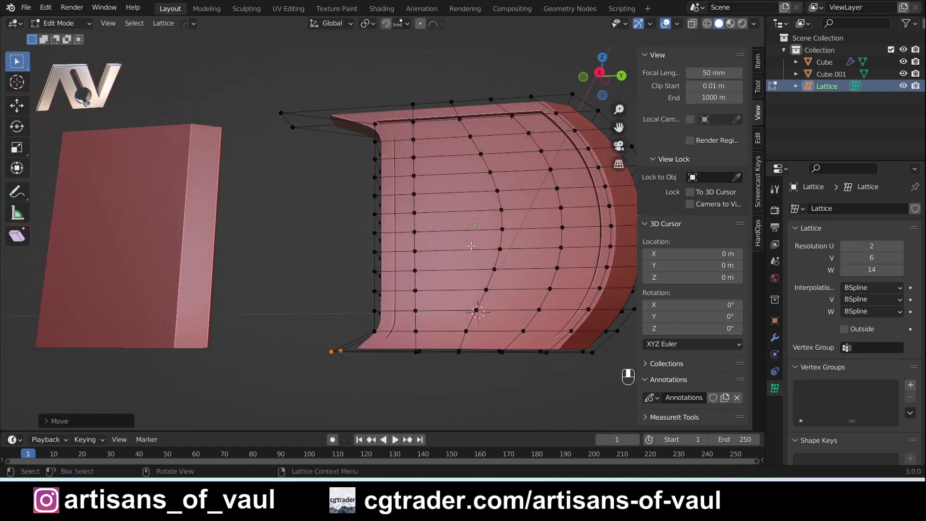
scroll(472, 209, "up", 2)
middle_click_drag(472, 209, 421, 317, "shift")
scroll(421, 317, "up", 2)
middle_click_drag(480, 246, 396, 200, "shift")
scroll(448, 193, "down", 3)
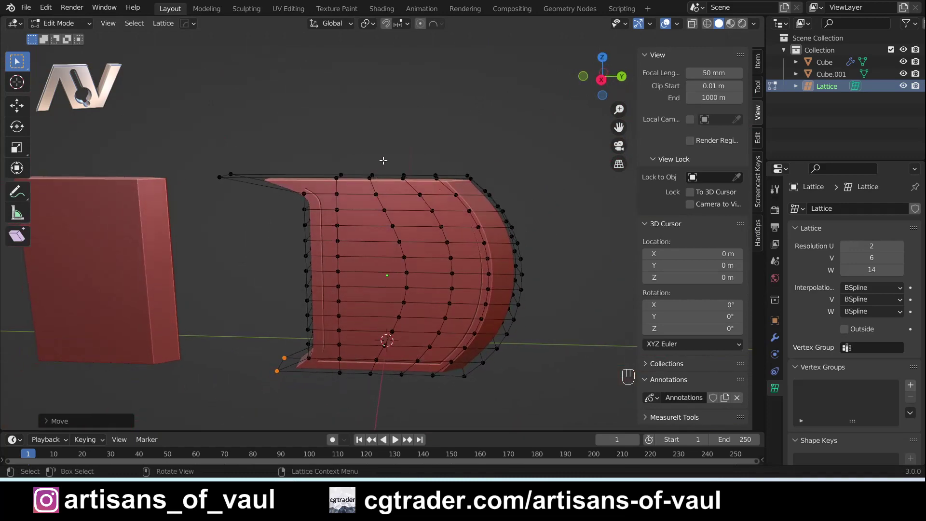
key("Tab")
left_click(280, 172)
left_click(279, 172)
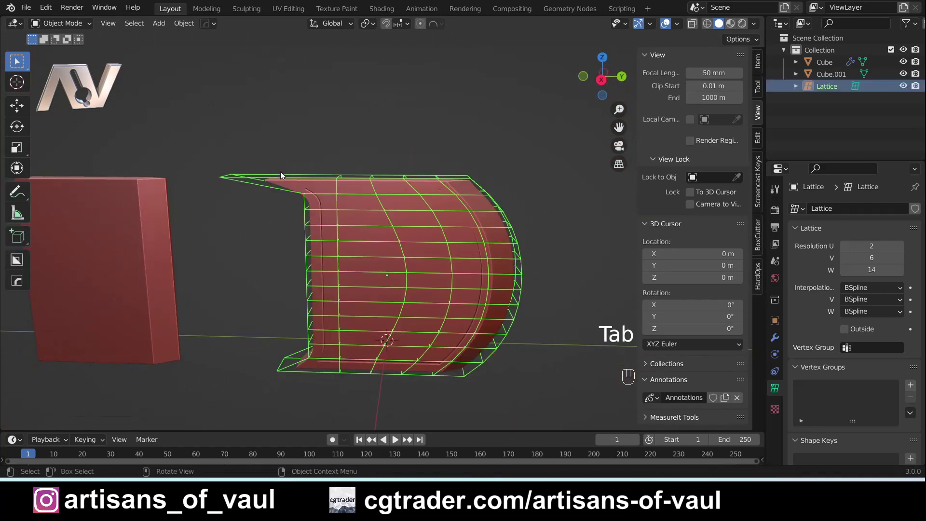
key("h")
Select the deformed blade and show its modifier settings.
scroll(295, 218, "up", 3)
middle_click_drag(332, 211, 326, 141, "shift")
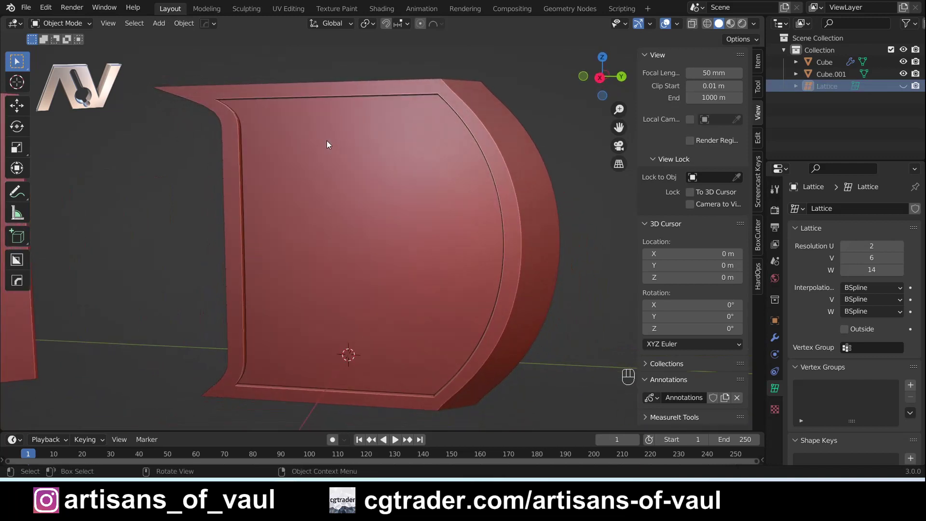
left_click(466, 251)
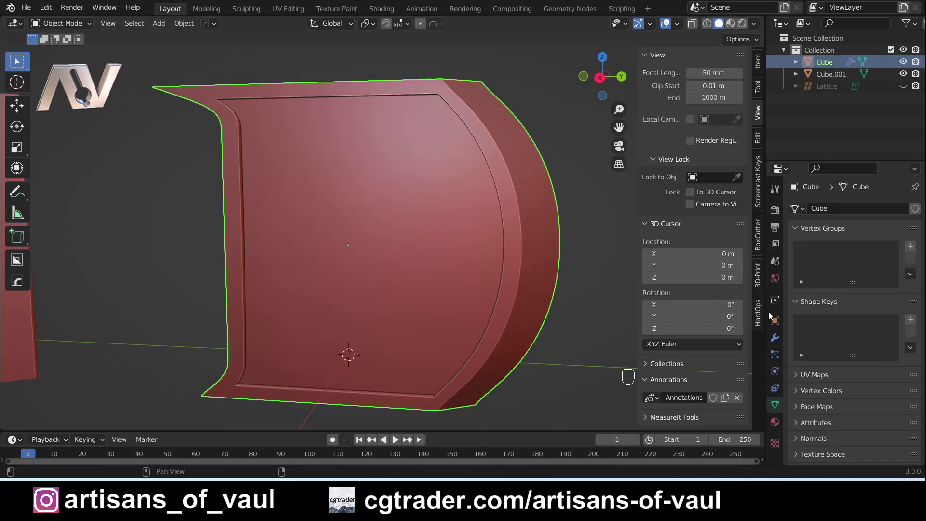
left_click(774, 337)
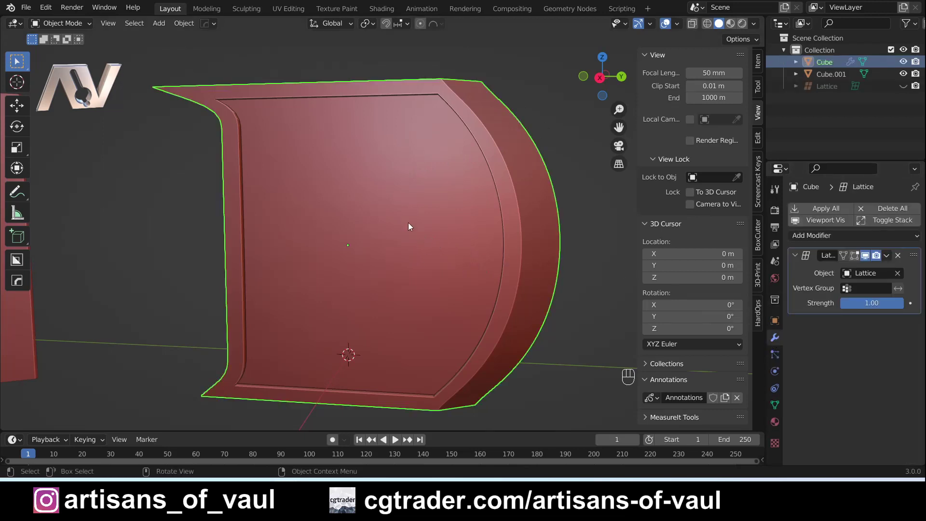
middle_click_drag(407, 211, 405, 199)
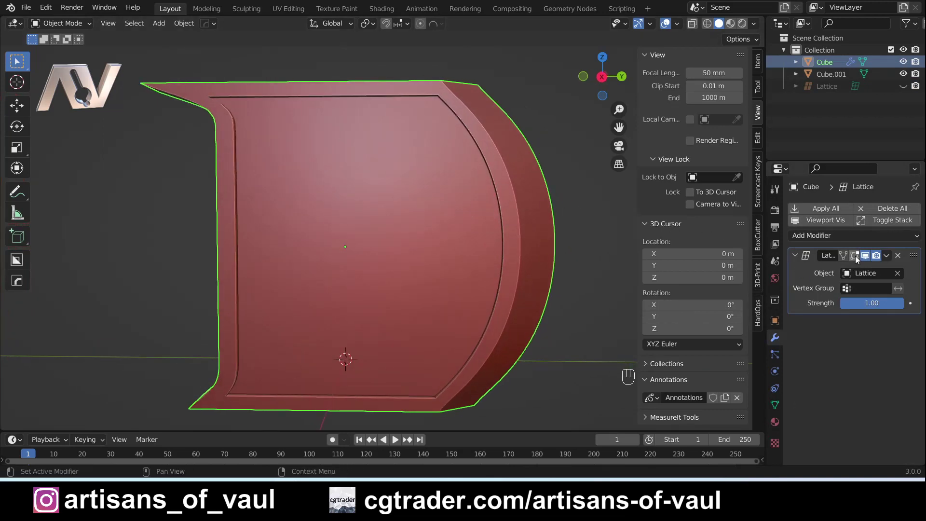
Enter the blade's vertex Edit Mode and enable the Lattice modifier's display in Edit Mode.
key("Tab")
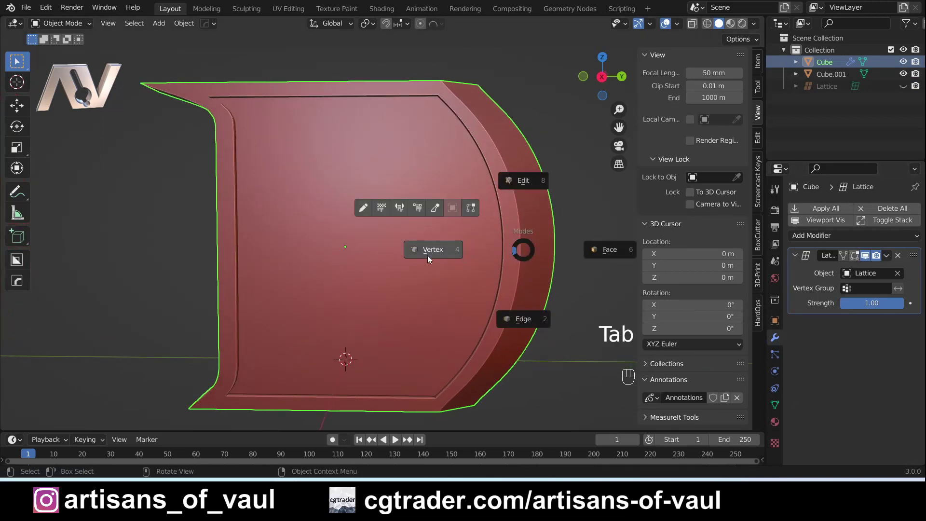
left_click(427, 256)
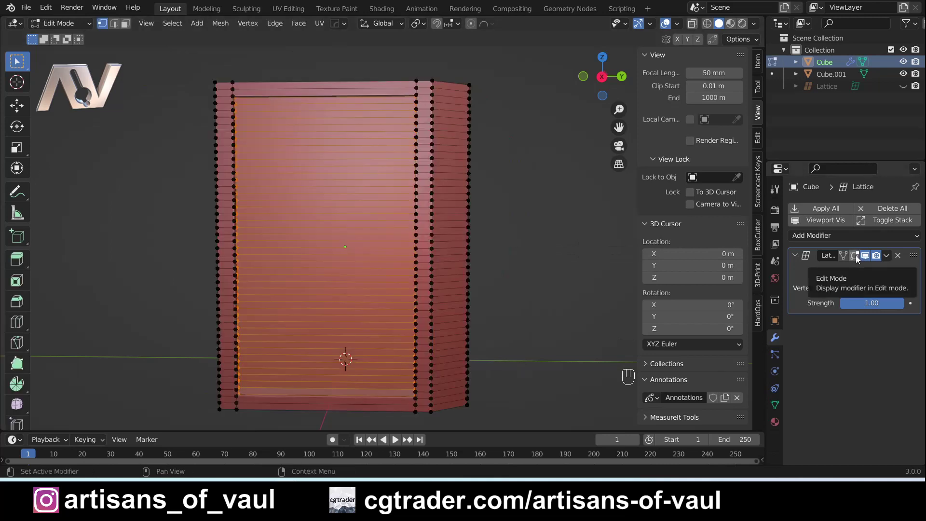
scroll(321, 198, "down", 3)
middle_click_drag(321, 198, 537, 207)
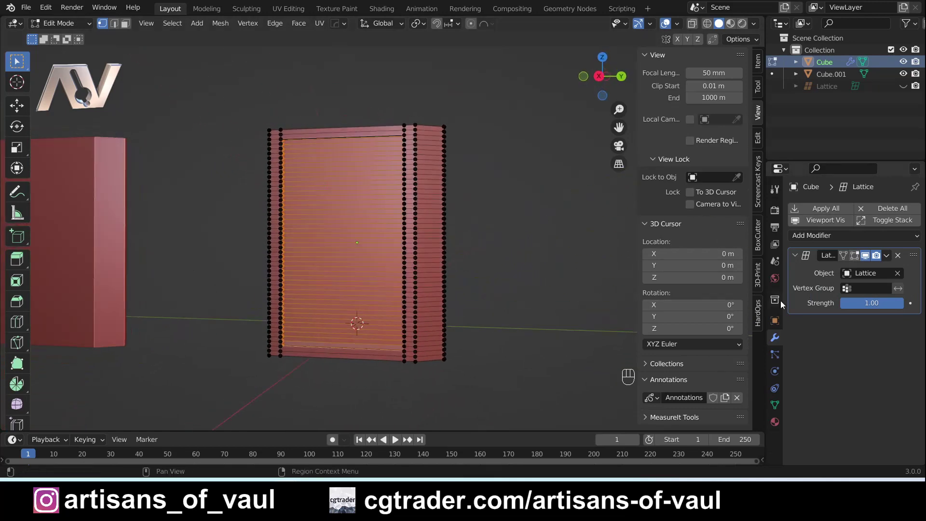
left_click(855, 259)
scroll(389, 152, "up", 3)
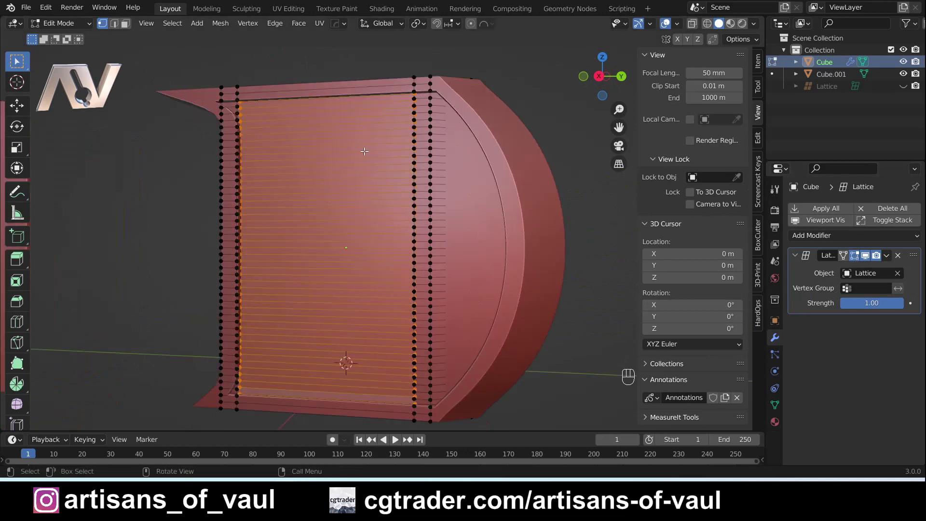
middle_click_drag(494, 136, 525, 86, "shift")
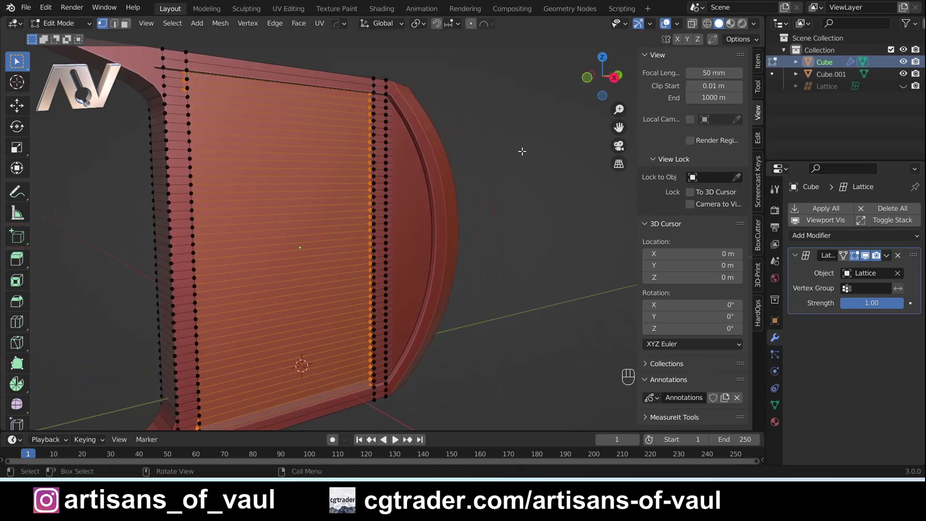
middle_click_drag(394, 171, 359, 164)
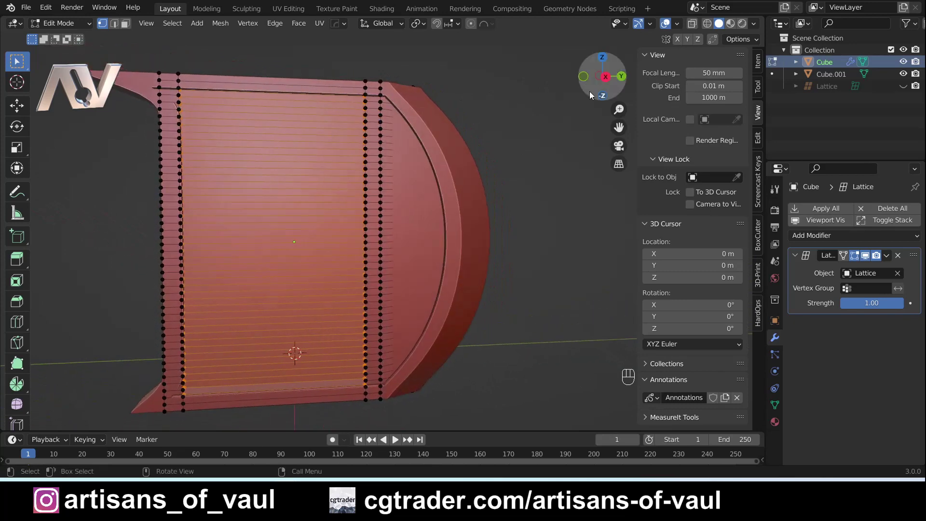
Select the inset panel's front vertex column through the mesh, move it about 2.8 m along negative Y, and leave Edit Mode.
left_click(610, 77)
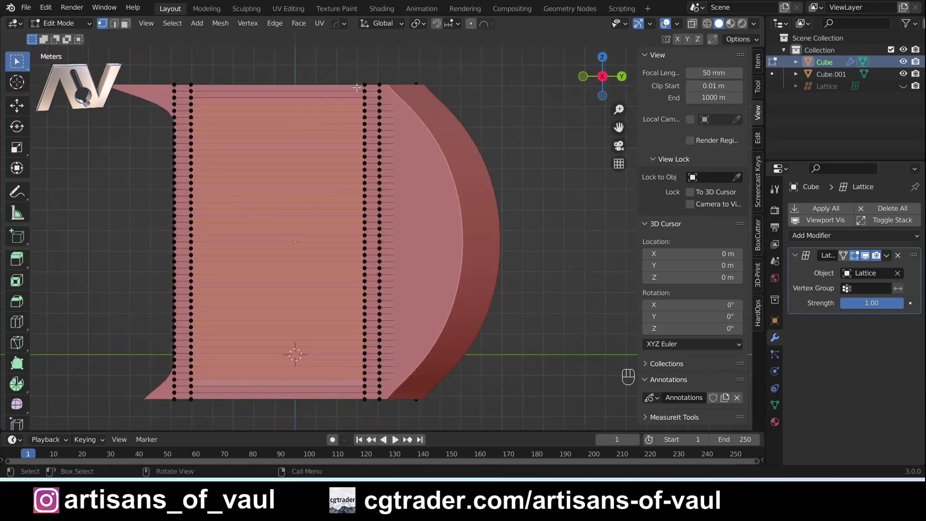
left_click_drag(343, 68, 372, 423)
key("shift+z")
mouse_move(336, 55)
left_mouse_down()
mouse_move(353, 114)
mouse_move(364, 419)
left_mouse_up()
key("shift+z")
scroll(378, 250, "up", 2)
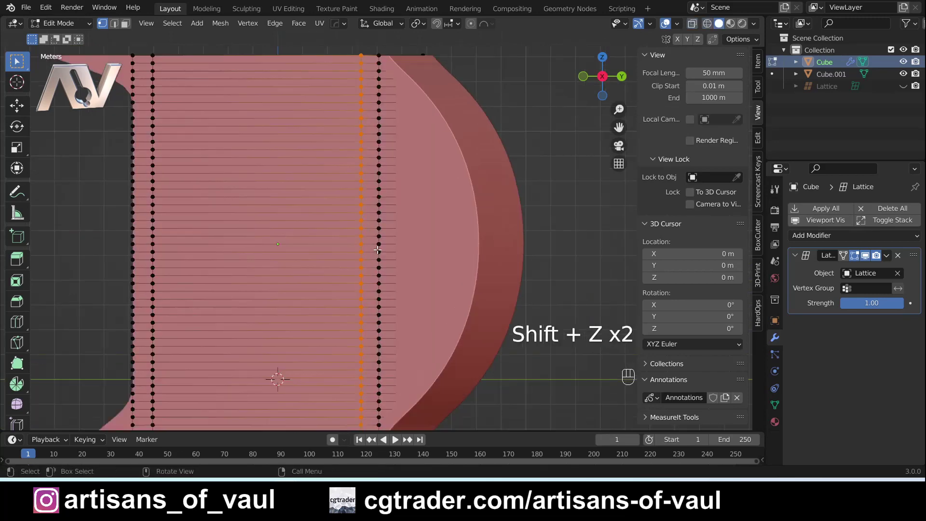
middle_click_drag(377, 250, 412, 258)
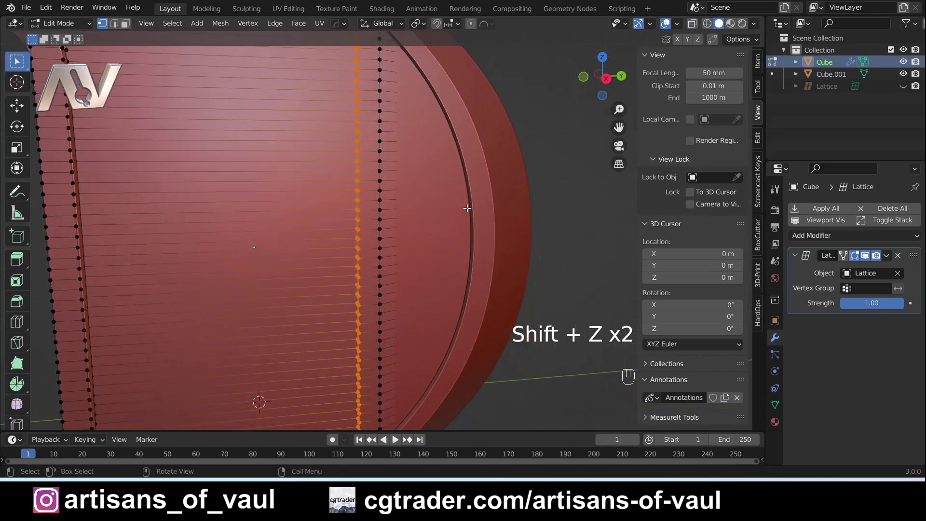
middle_click_drag(467, 208, 458, 171)
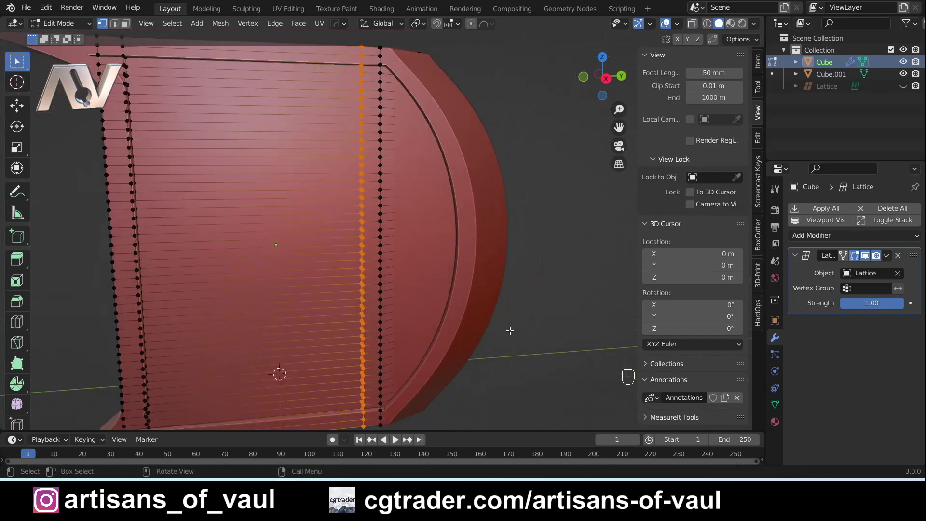
key("g")
key("y")
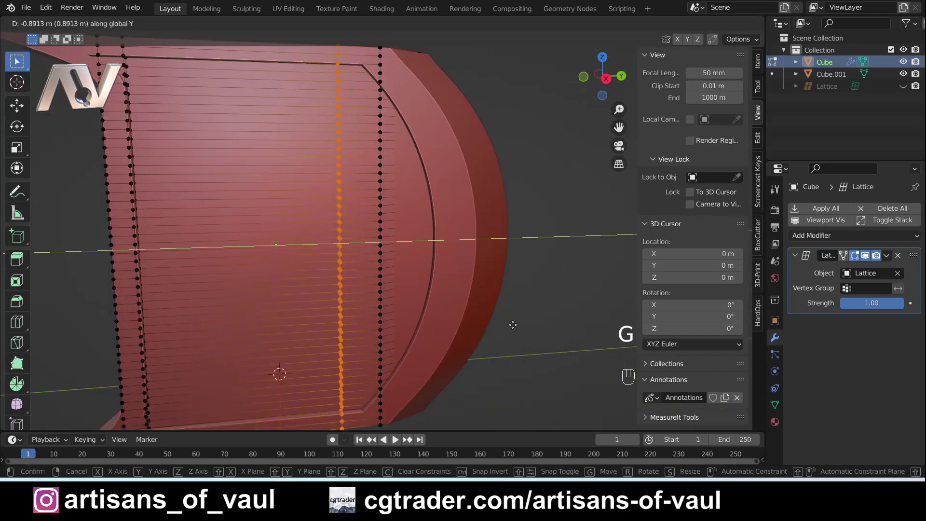
left_click(467, 323)
scroll(469, 322, "down", 4)
middle_click_drag(460, 270, 445, 255)
key("Tab")
left_click(471, 210)
Examine the deformed blade's panel line and back corners, and compare them with the undeformed duplicate.
middle_click_drag(471, 209, 486, 188)
scroll(412, 166, "up", 2)
middle_click_drag(412, 166, 366, 217, "shift")
scroll(413, 208, "up", 1)
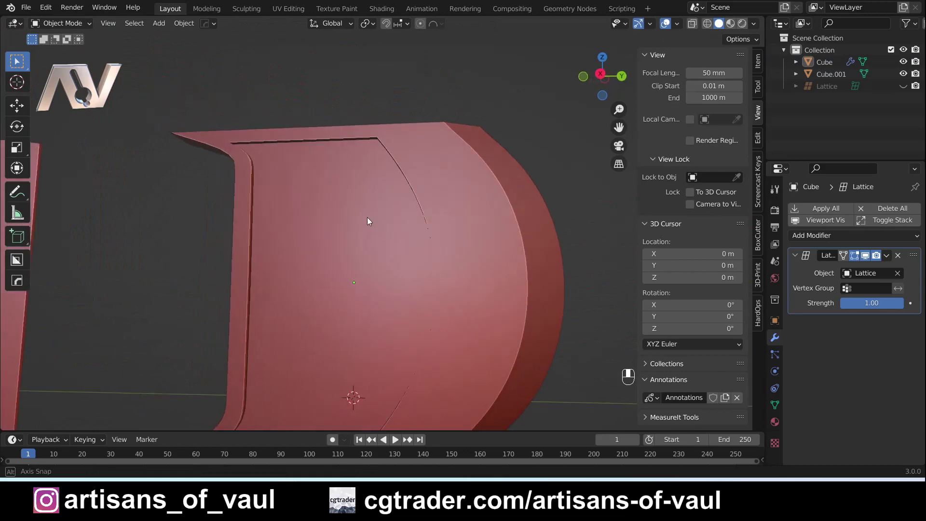
scroll(371, 202, "down", 3)
left_click(376, 180)
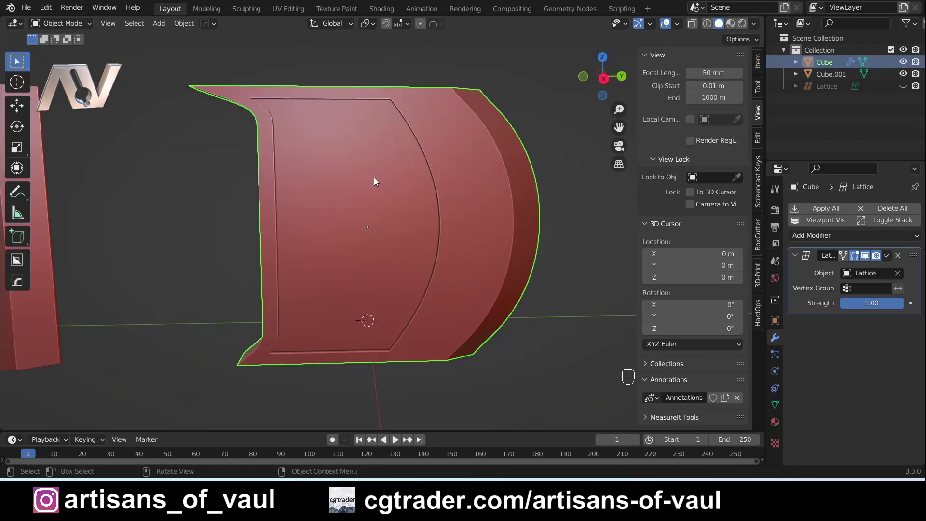
middle_click_drag(375, 177, 503, 131)
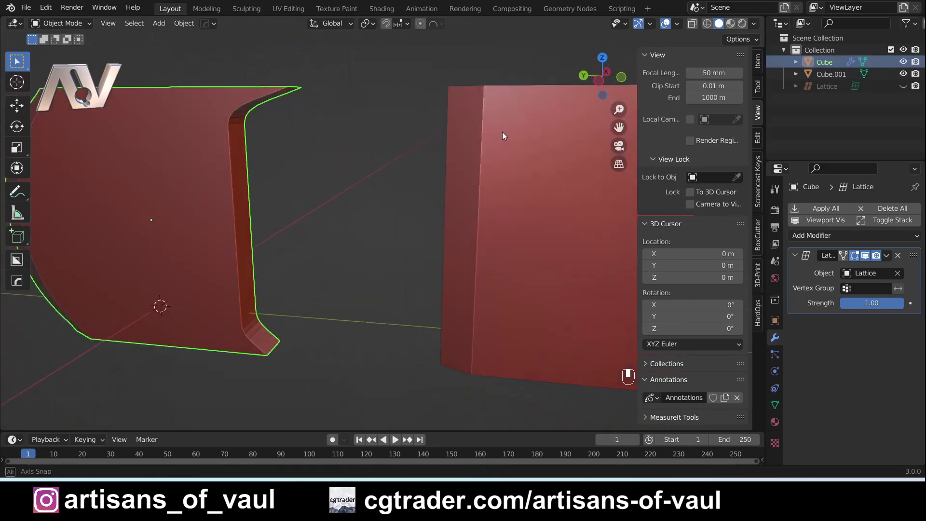
middle_click_drag(180, 103, 421, 223)
scroll(421, 224, "down", 2)
middle_click_drag(267, 209, 459, 223, "shift")
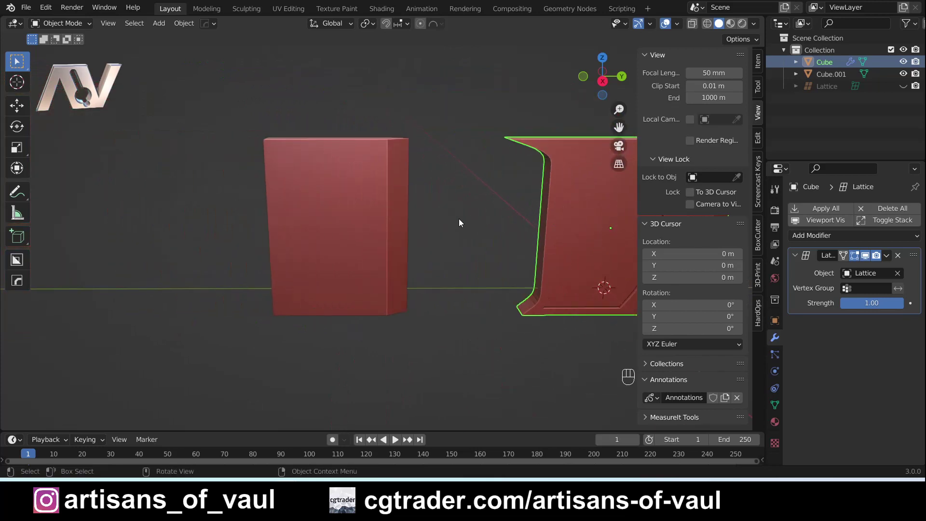
middle_click_drag(524, 237, 331, 220)
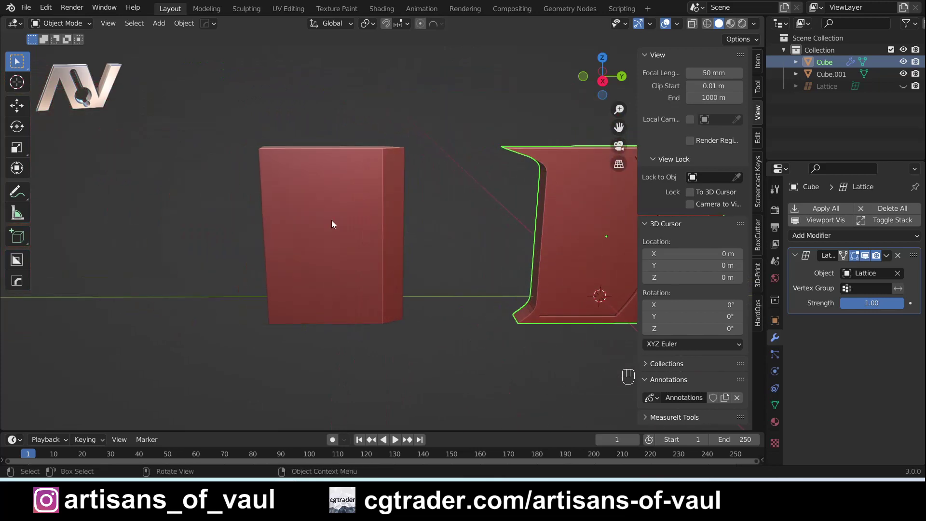
left_click(331, 220)
scroll(427, 253, "up", 3)
scroll(420, 252, "down", 2)
middle_click_drag(419, 252, 357, 228)
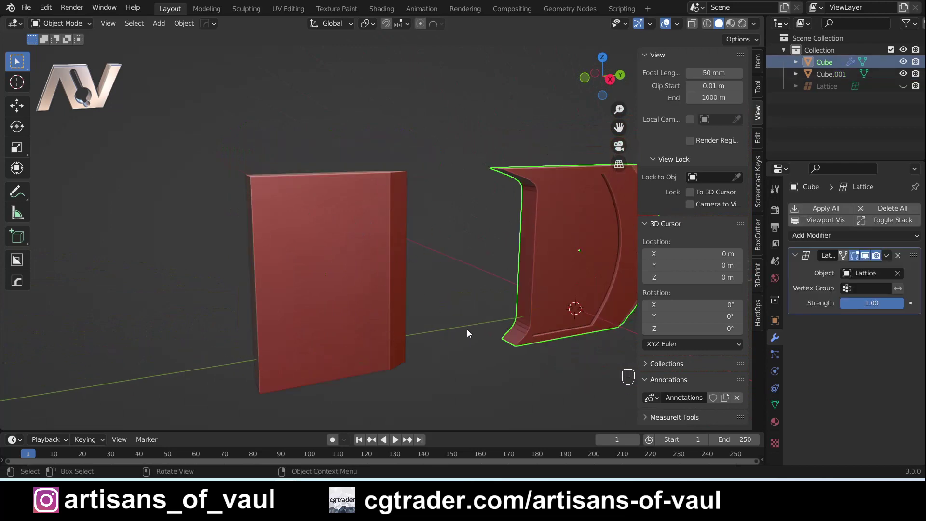
middle_click_drag(467, 333, 462, 265, "shift")
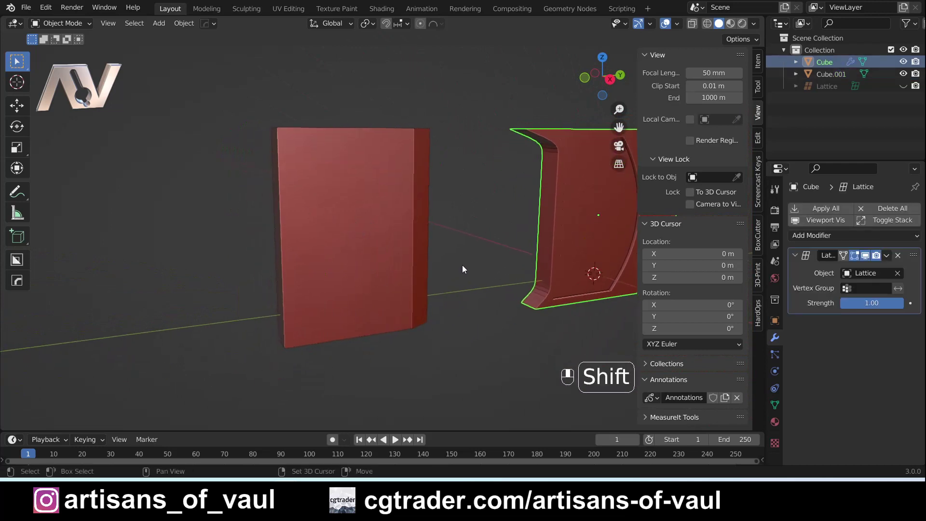
Add a Lattice modifier with its own lattice to the undeformed duplicate block.
left_click(357, 227)
key("q")
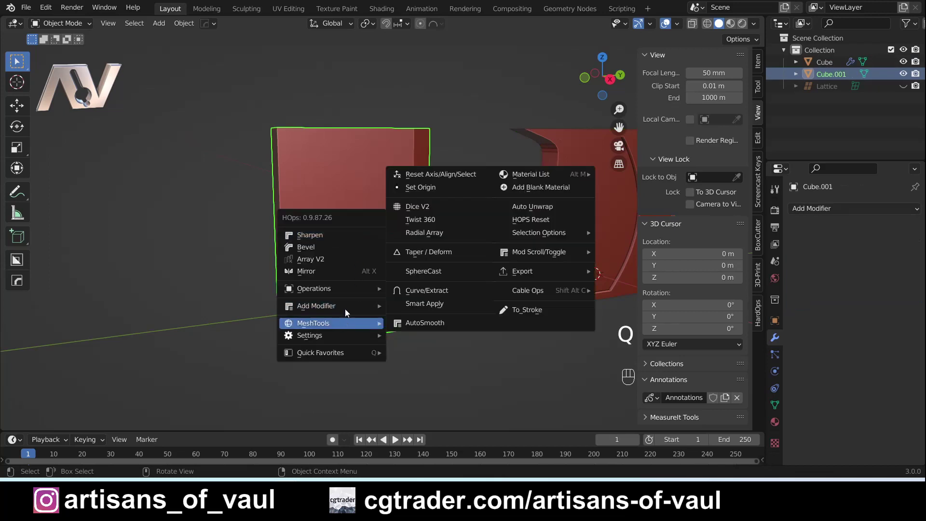
mouse_move(307, 305)
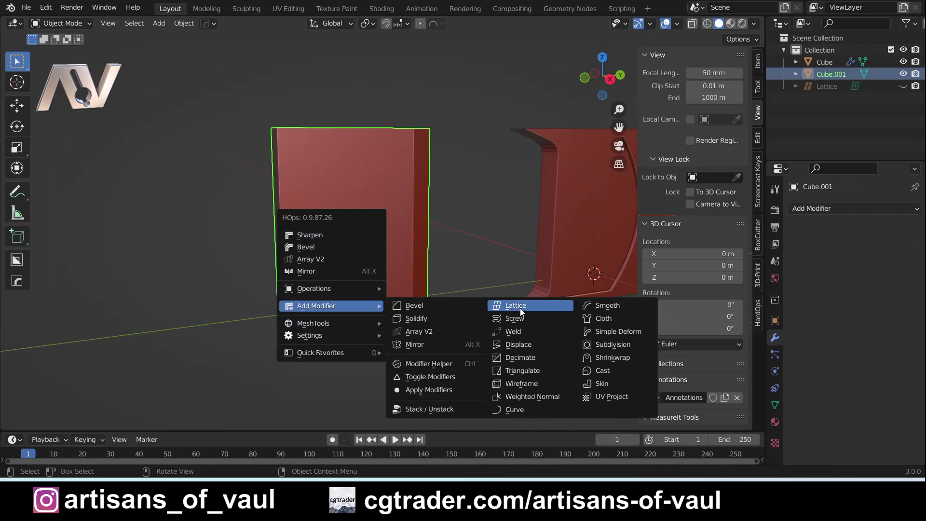
left_click(520, 308)
middle_click_drag(441, 209, 377, 263)
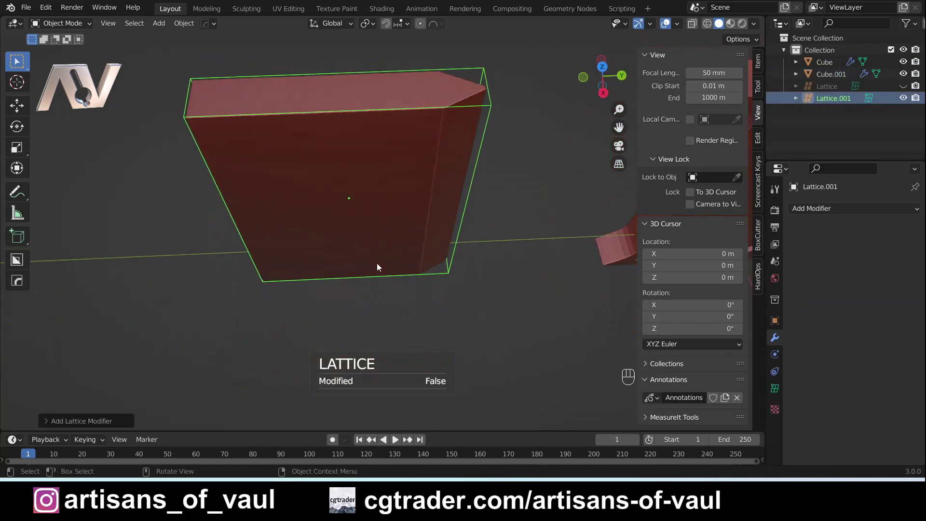
middle_click_drag(347, 154, 188, 166)
scroll(346, 184, "down", 2)
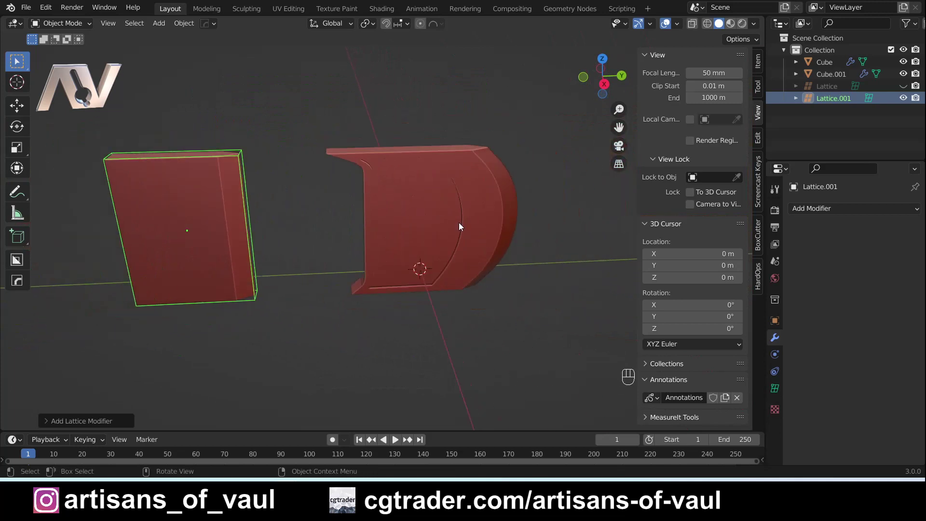
Unhide the deformed blade's lattice, select it, and show its transform values.
left_click(459, 222)
middle_click_drag(434, 237, 419, 240, "shift")
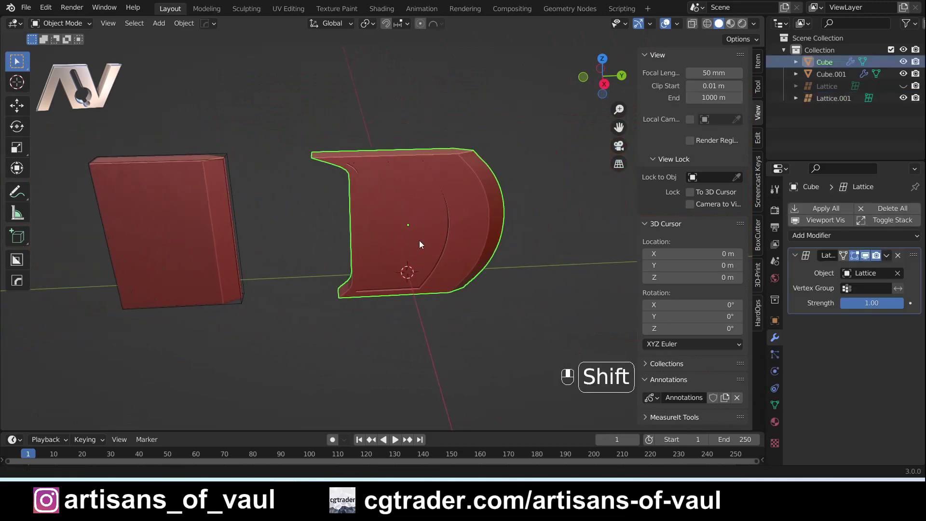
left_click(903, 86)
left_click(468, 147)
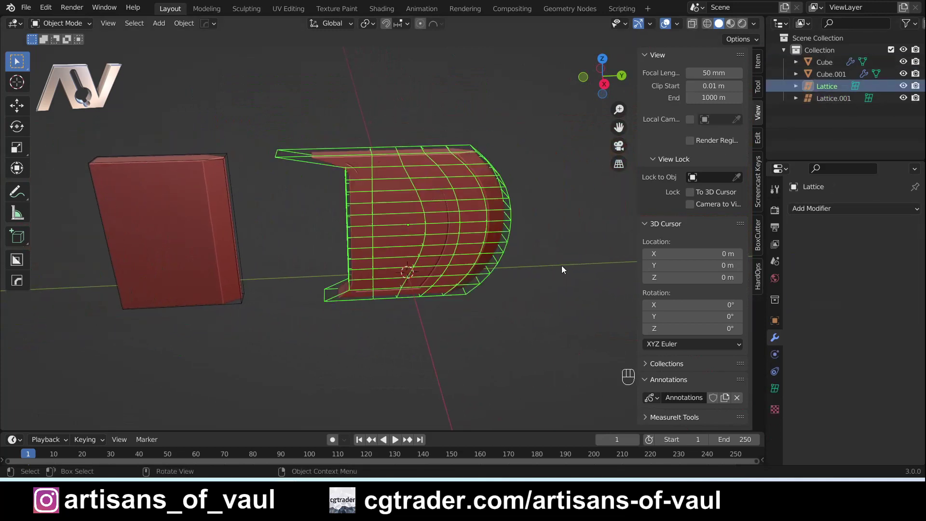
middle_click_drag(561, 266, 566, 242)
left_click(757, 64)
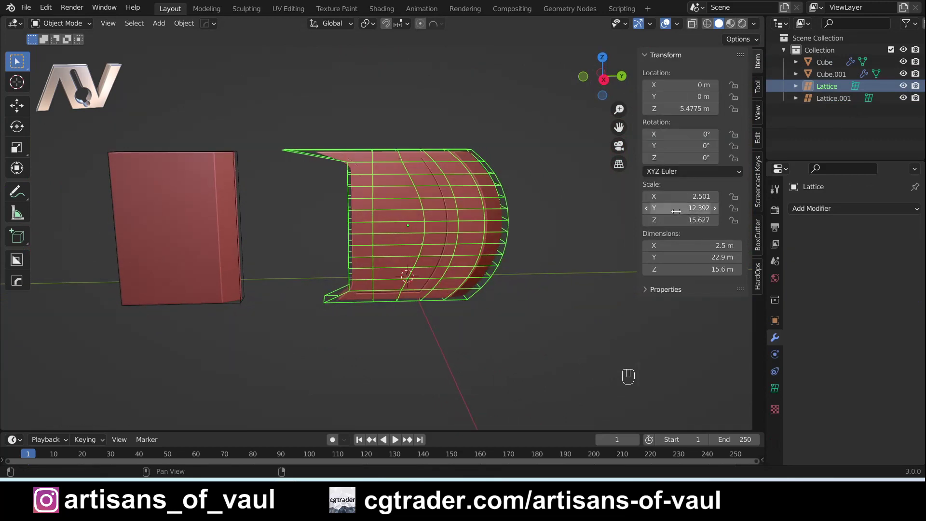
Try applying the scale to the deformed blade's lattice, and undo it.
middle_click_drag(527, 209, 554, 230, "shift")
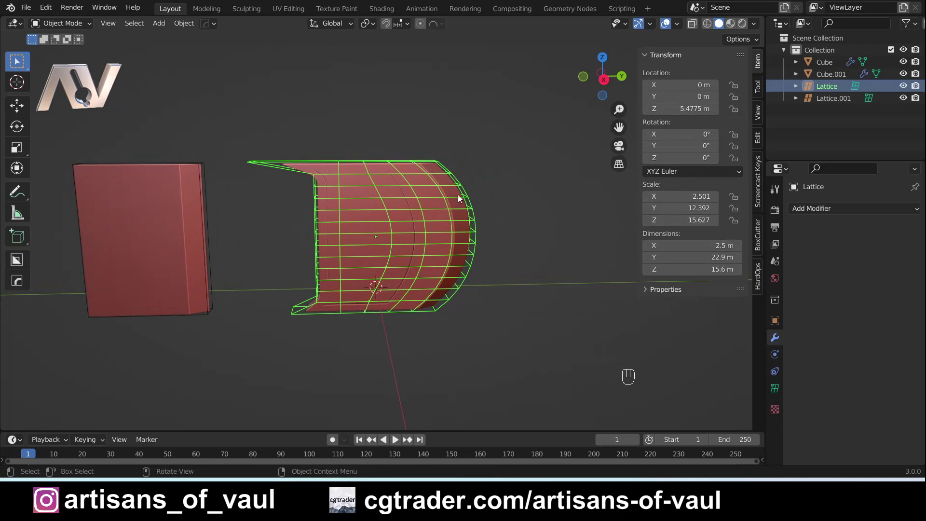
key("ctrl+a")
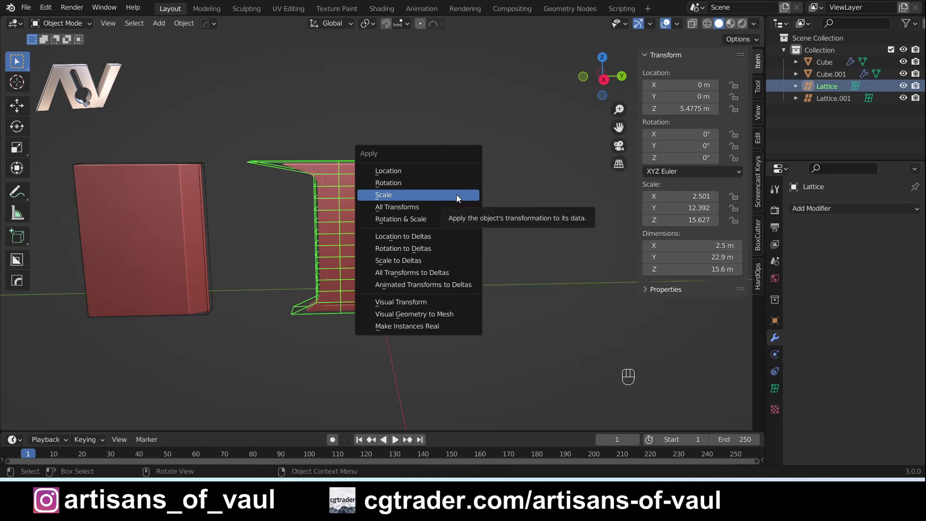
left_click(419, 194)
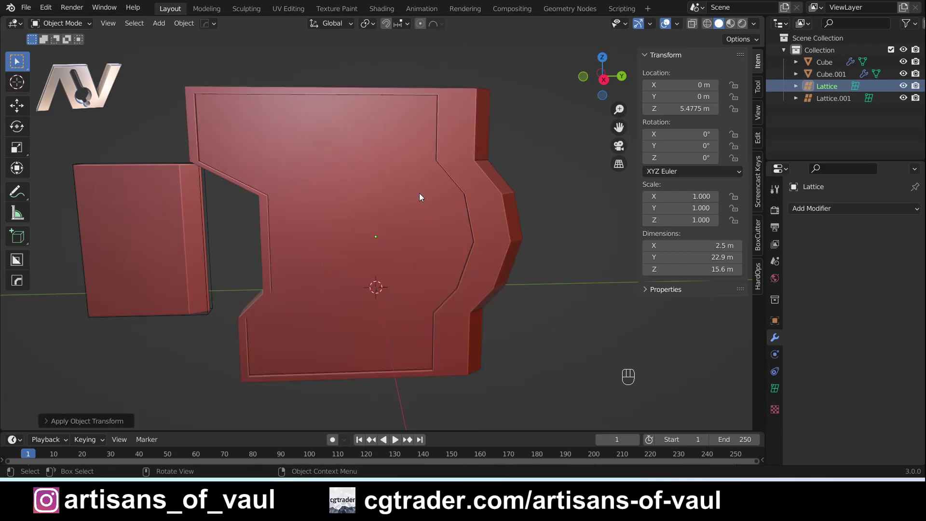
scroll(416, 195, "down", 3)
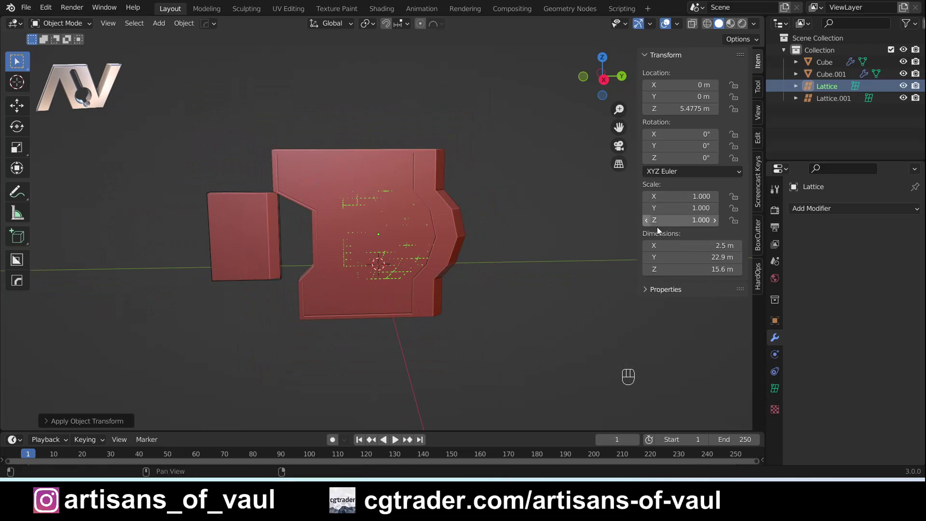
key("ctrl+z")
middle_click_drag(484, 254, 324, 180, "ctrl")
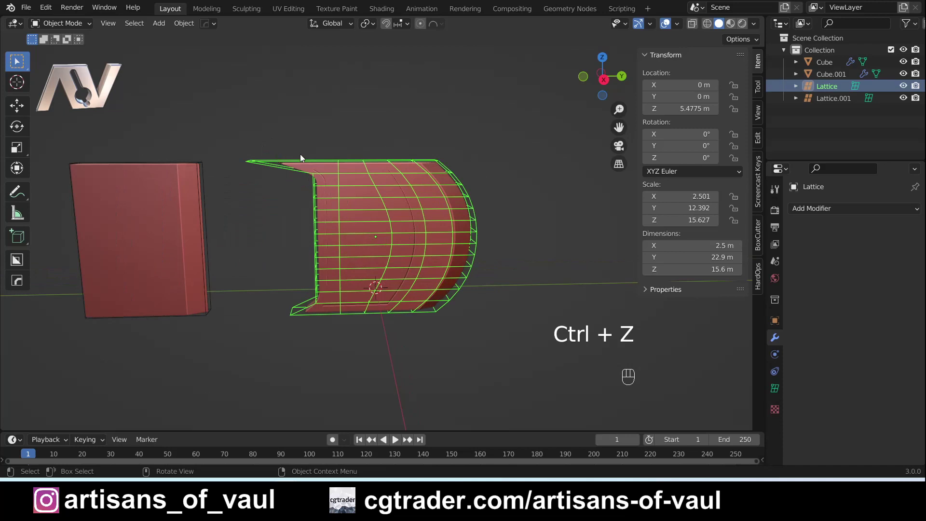
left_click(464, 116)
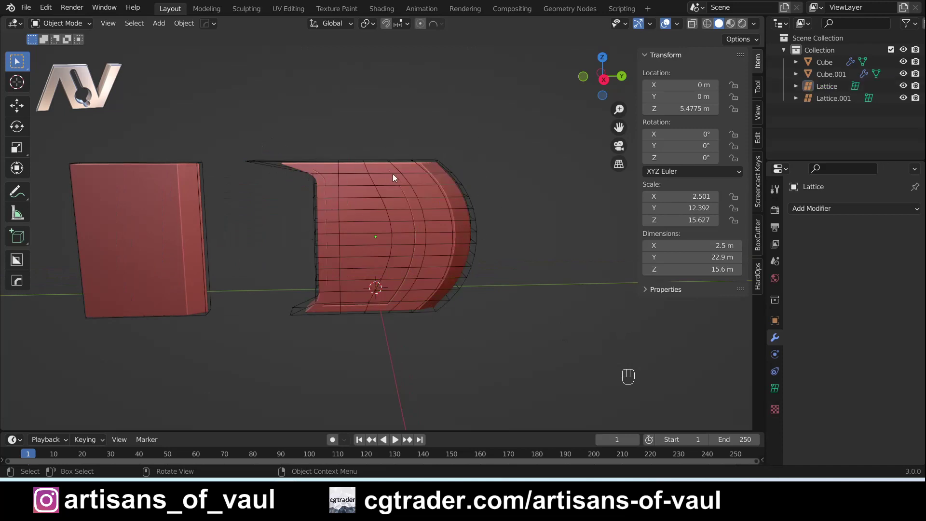
left_click(441, 170)
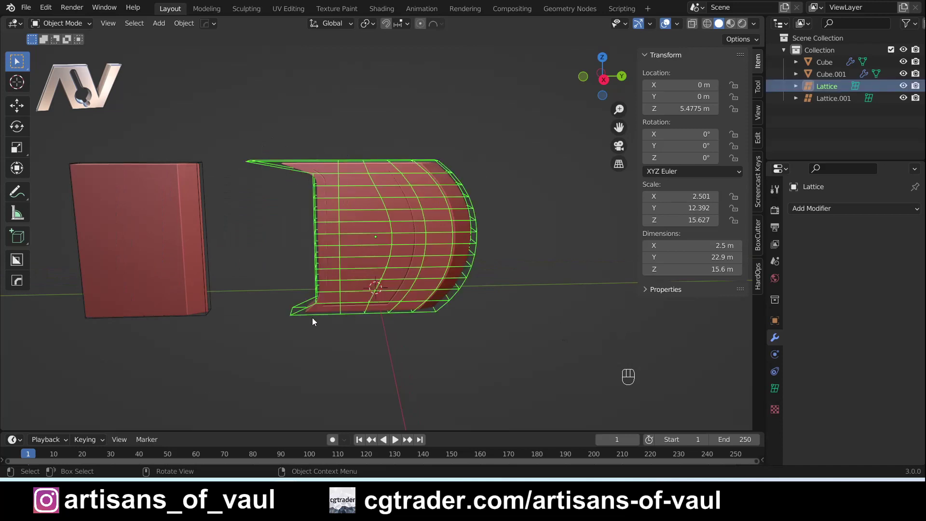
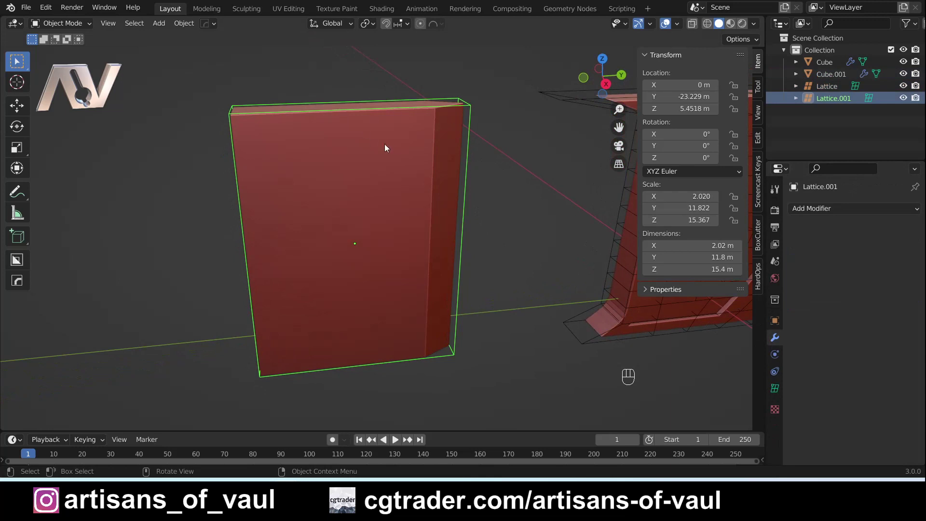
Set the resolution of the duplicate block's lattice to 11 points along Z using the HardOps lattice options.
key("q")
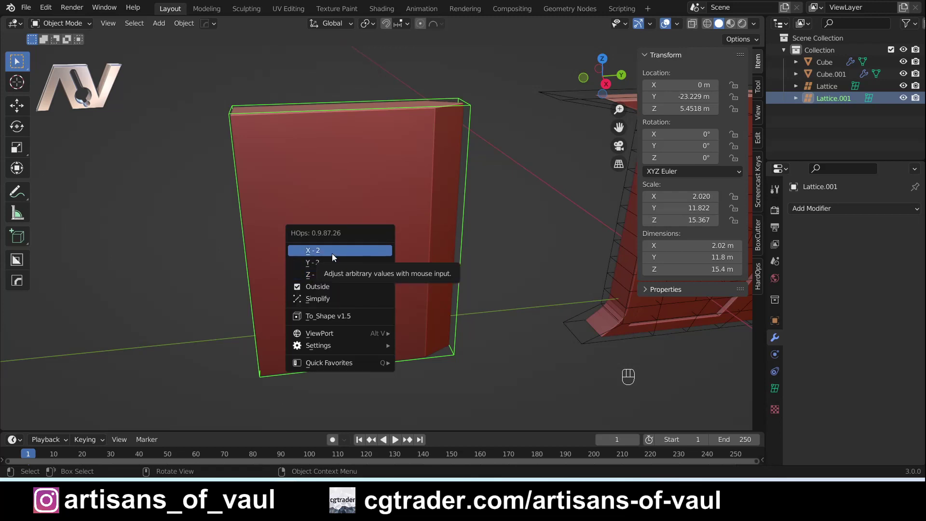
left_click(328, 275)
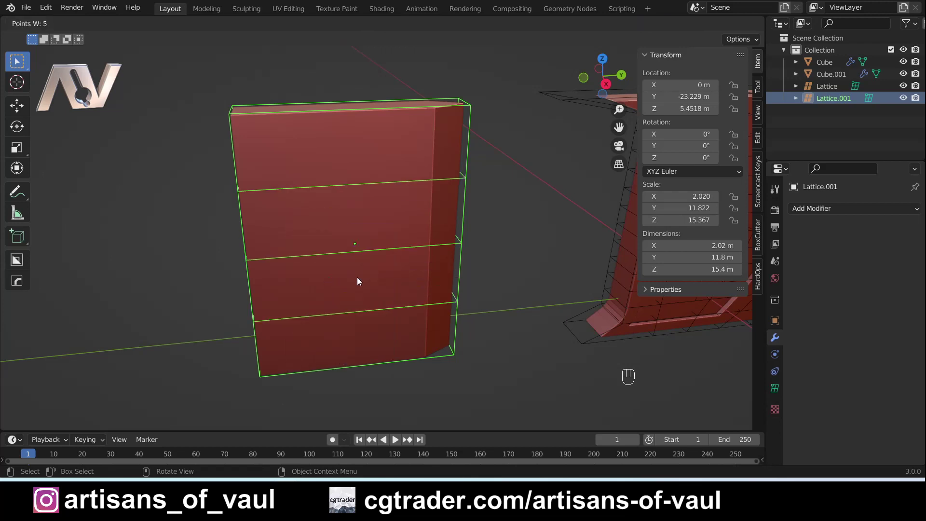
mouse_move(322, 281)
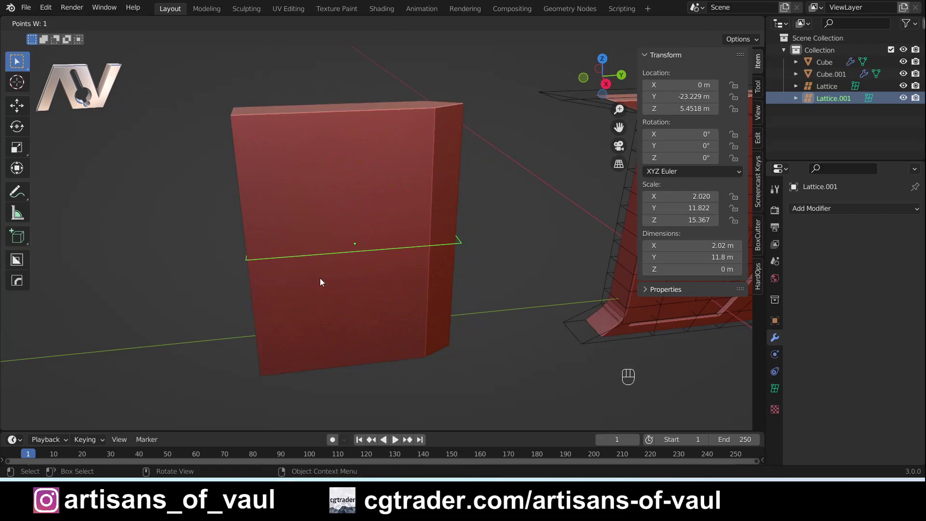
mouse_move(417, 281)
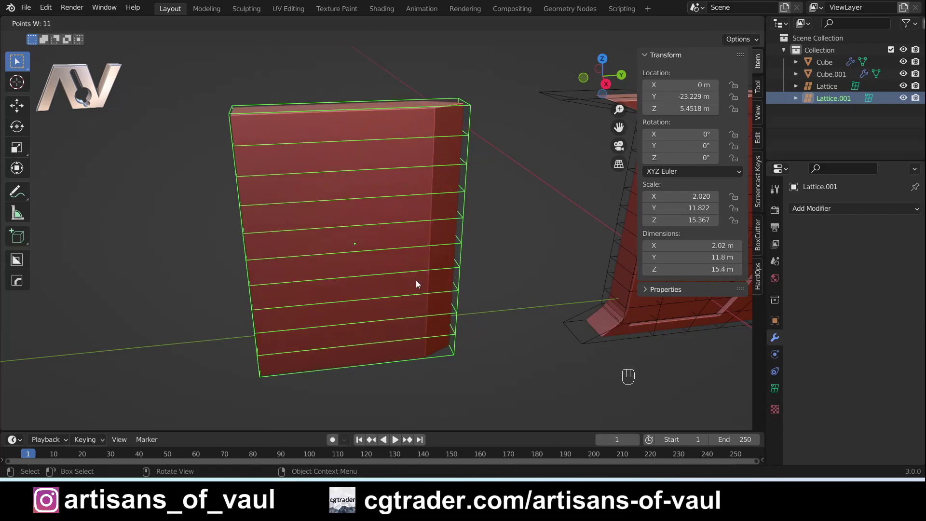
mouse_move(390, 288)
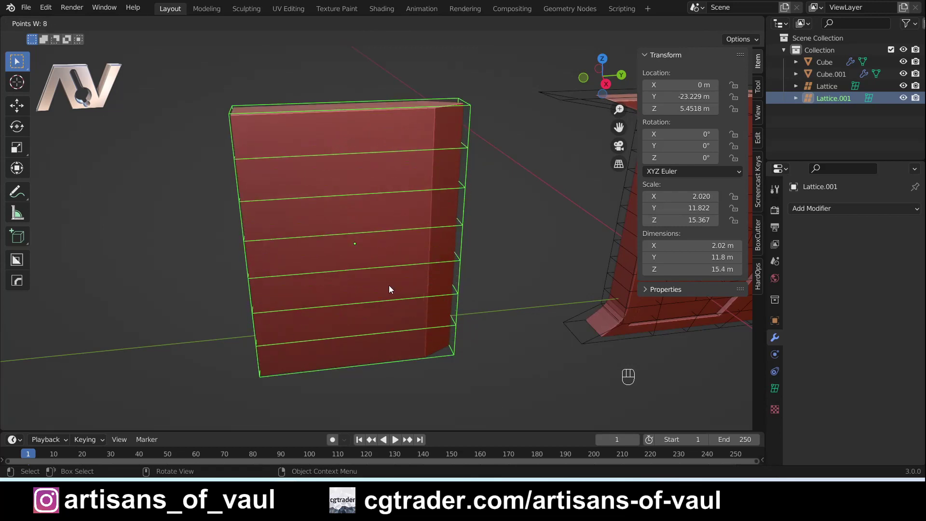
mouse_move(356, 288)
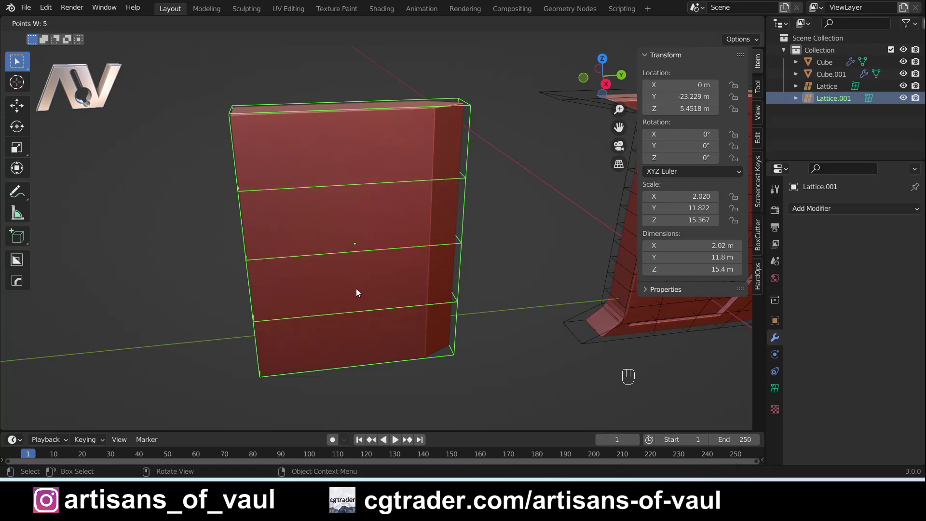
left_click(369, 288)
middle_click_drag(340, 169, 306, 160)
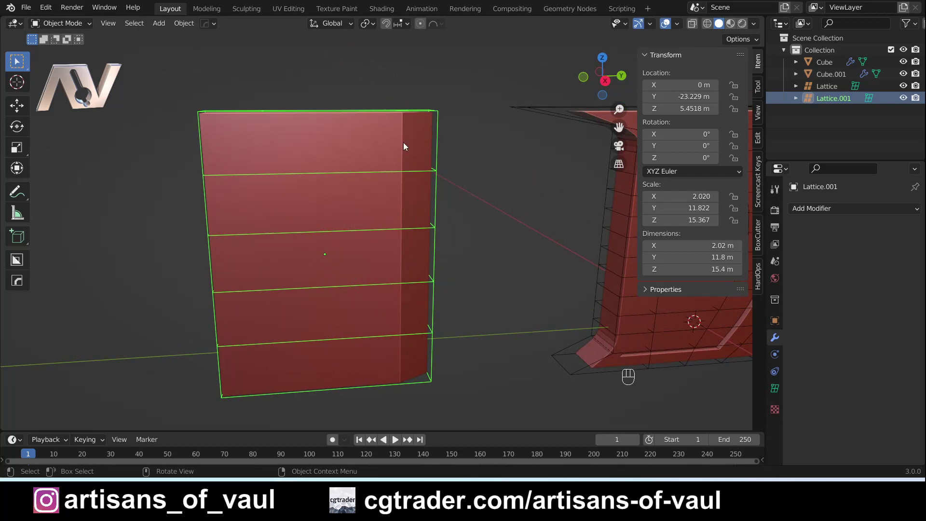
key("q")
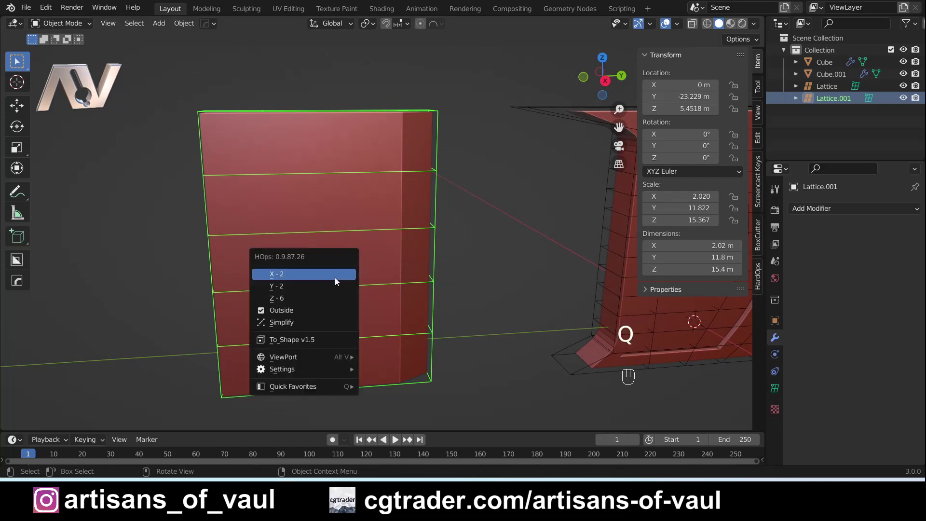
left_click(319, 300)
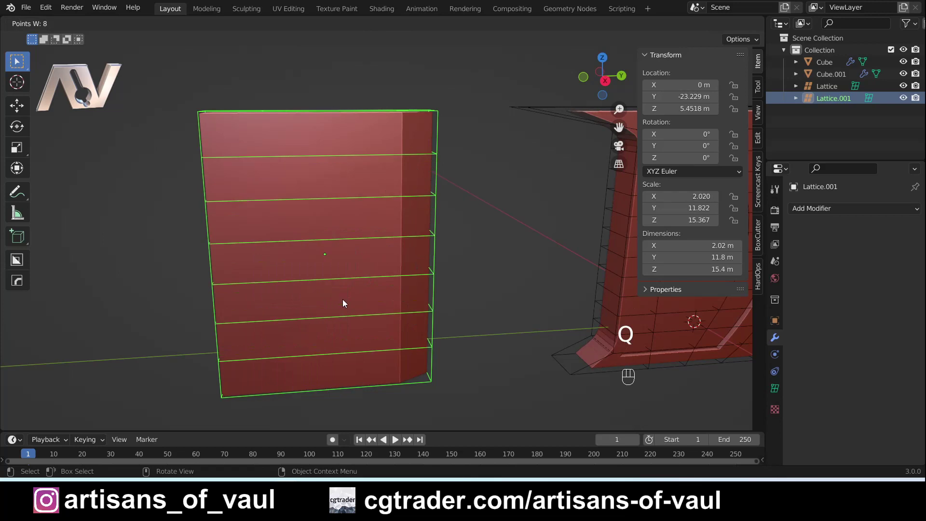
left_click(367, 302)
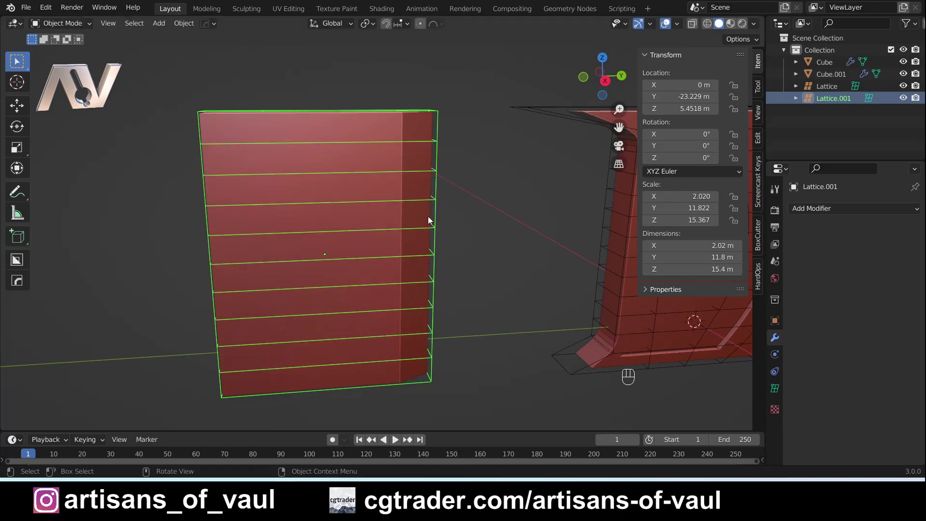
Set the resolution of the duplicate block's lattice to 7 points along Y and view it side-on.
middle_click_drag(427, 216, 314, 249)
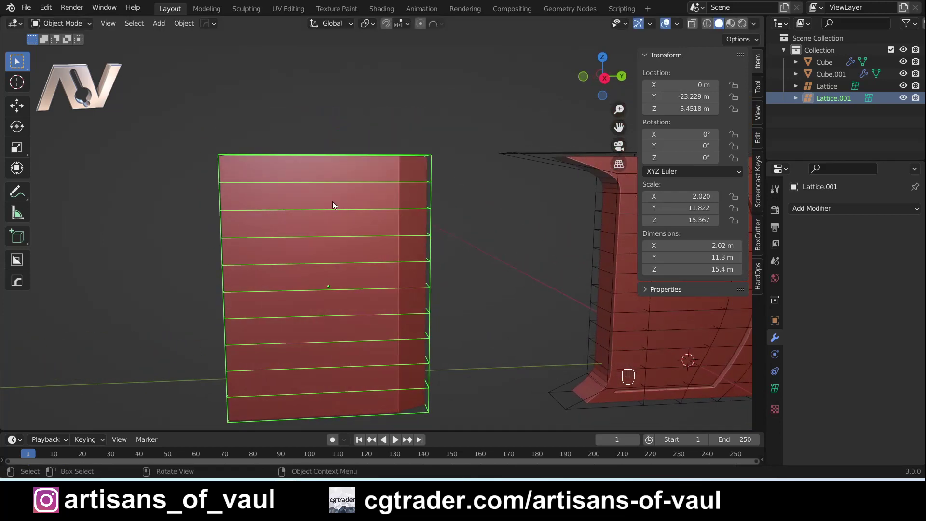
key("q")
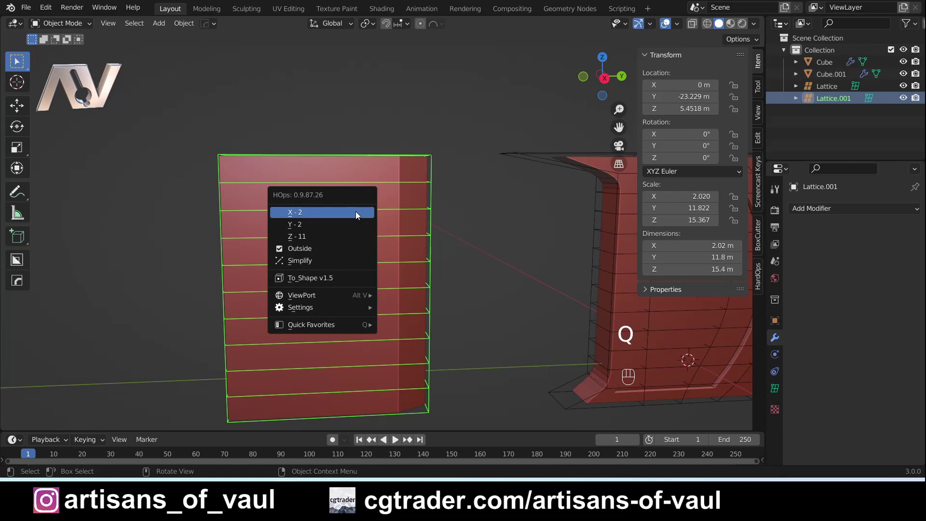
left_click(341, 225)
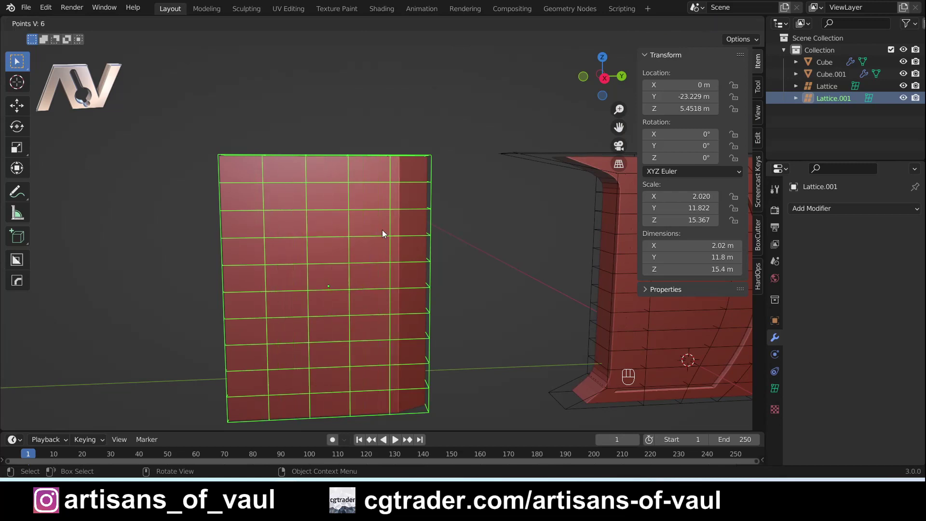
left_click(387, 230)
left_click(602, 76)
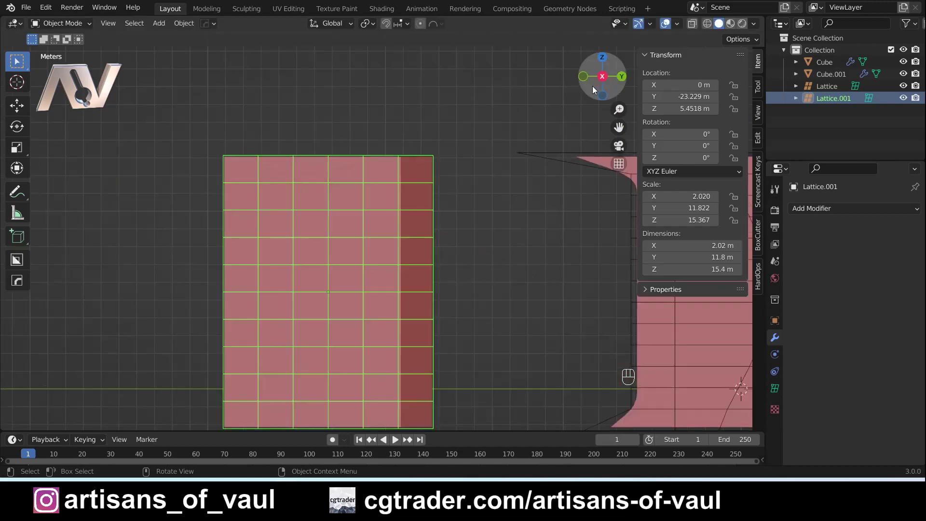
key("Tab")
left_click(379, 172)
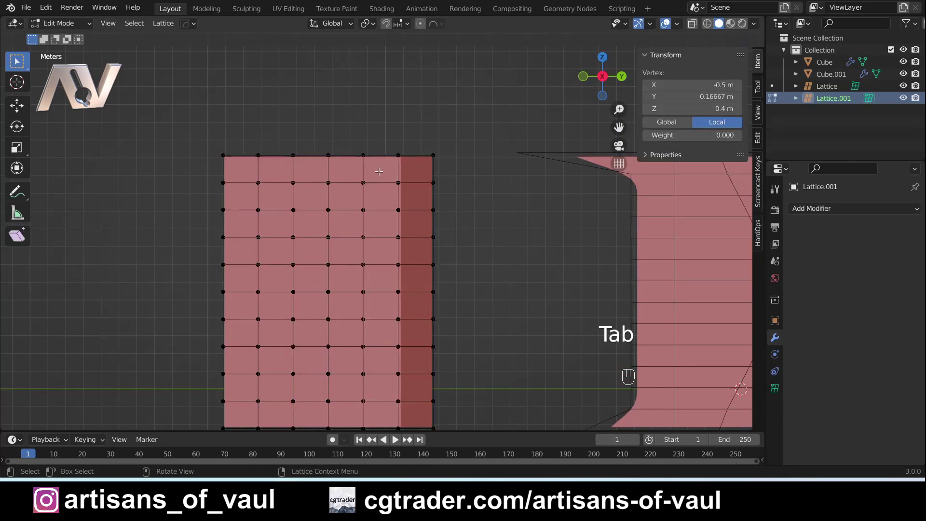
key("Tab")
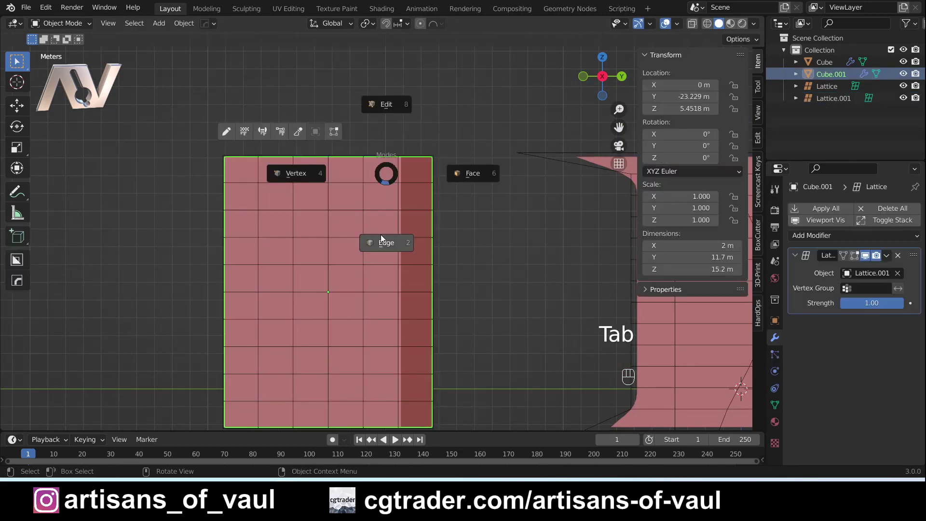
Subdivide the duplicate block's mesh over its full height with dense, evenly spaced horizontal loop cuts.
left_click(381, 240)
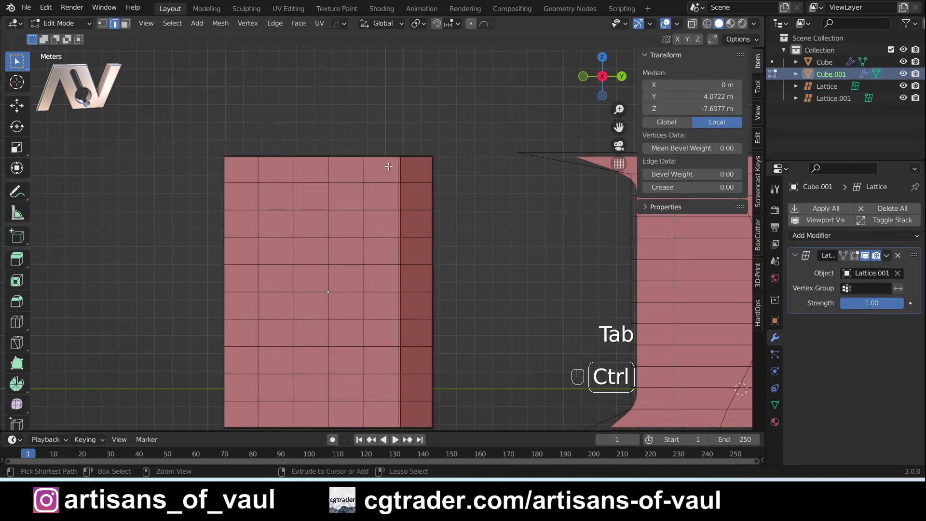
key("ctrl+r")
scroll(384, 231, "up", 20)
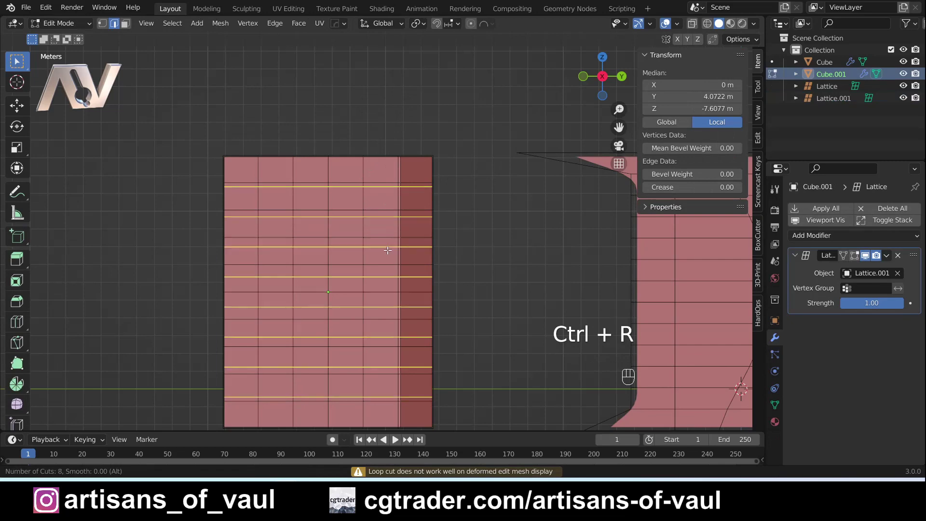
left_click(388, 249)
right_click(389, 248)
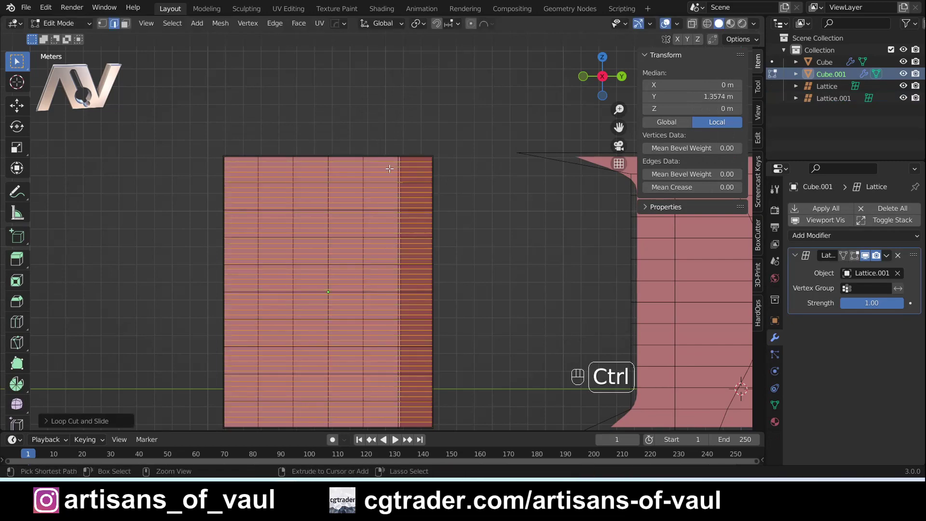
Add dense, evenly spaced vertical loop cuts across the duplicate block's wide flat face.
key("ctrl+r")
scroll(382, 178, "up", 13)
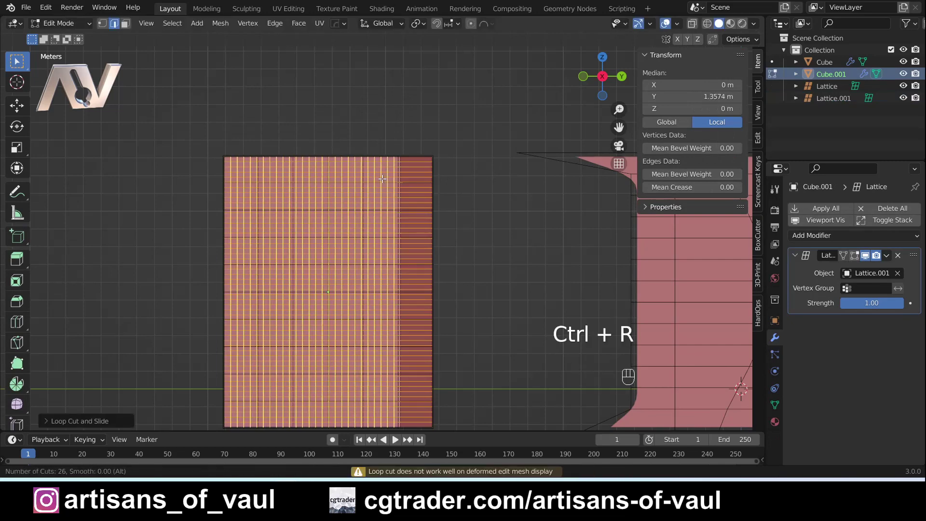
left_click(400, 174)
right_click(414, 169)
Add 5 vertical loop cuts to the duplicate block's narrow bevelled strip and finish editing its mesh.
key("ctrl+r")
scroll(419, 167, "down", 14)
scroll(426, 165, "up", 4)
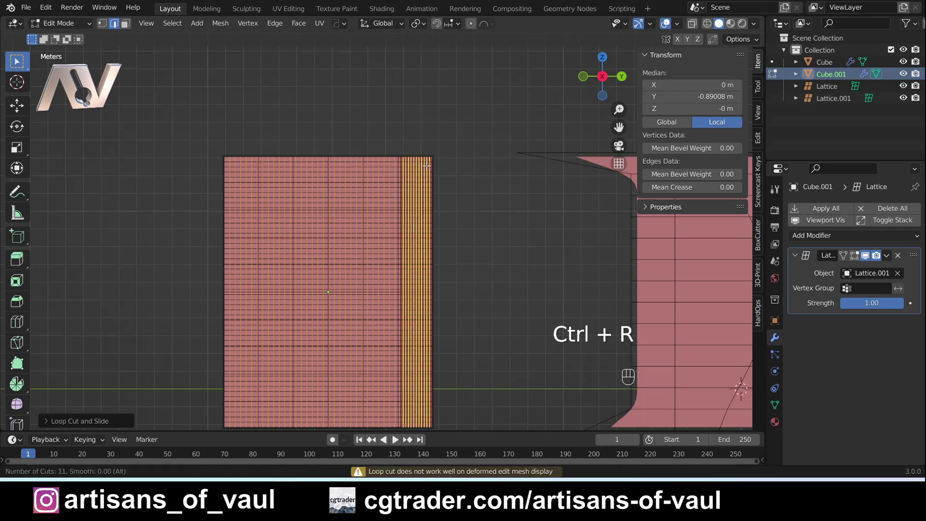
scroll(427, 166, "down", 4)
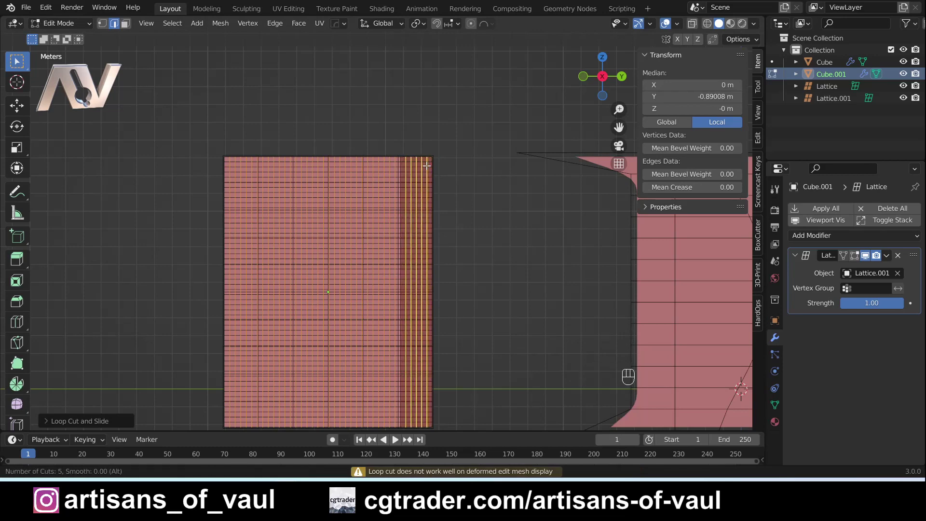
left_click(427, 165)
right_click(426, 165)
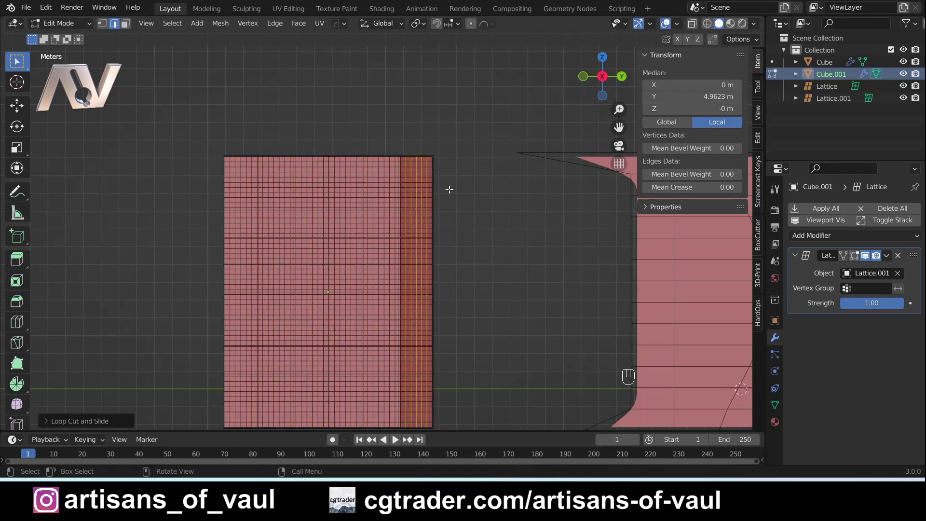
key("Tab")
Select the duplicate block's lattice and compare its grid with the lattice of the deformed blade.
left_click(441, 131)
left_click(433, 160)
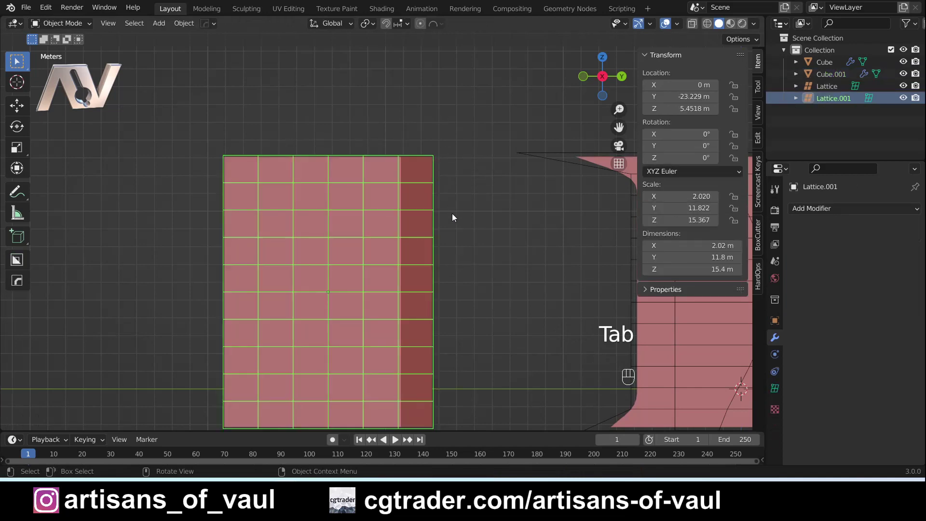
scroll(452, 214, "down", 3)
middle_click_drag(467, 234, 412, 222, "shift")
scroll(412, 221, "up", 2)
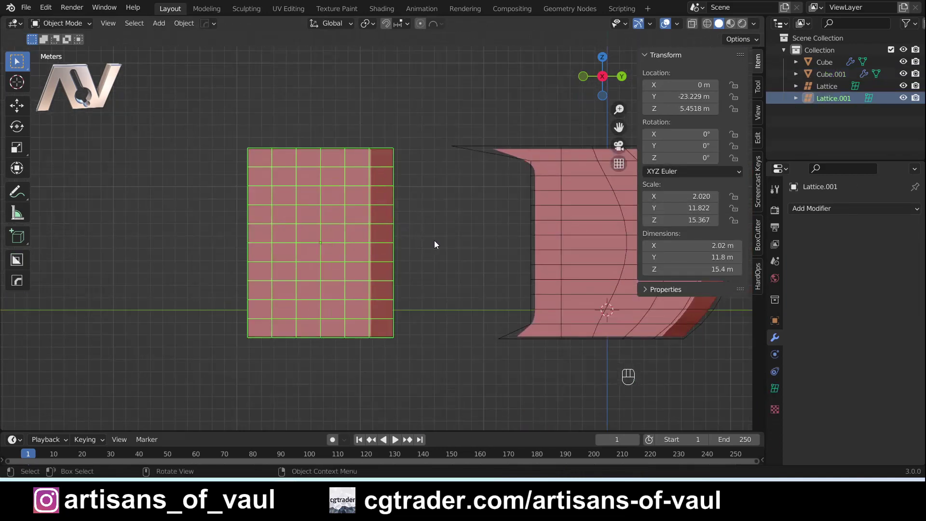
scroll(403, 209, "down", 2)
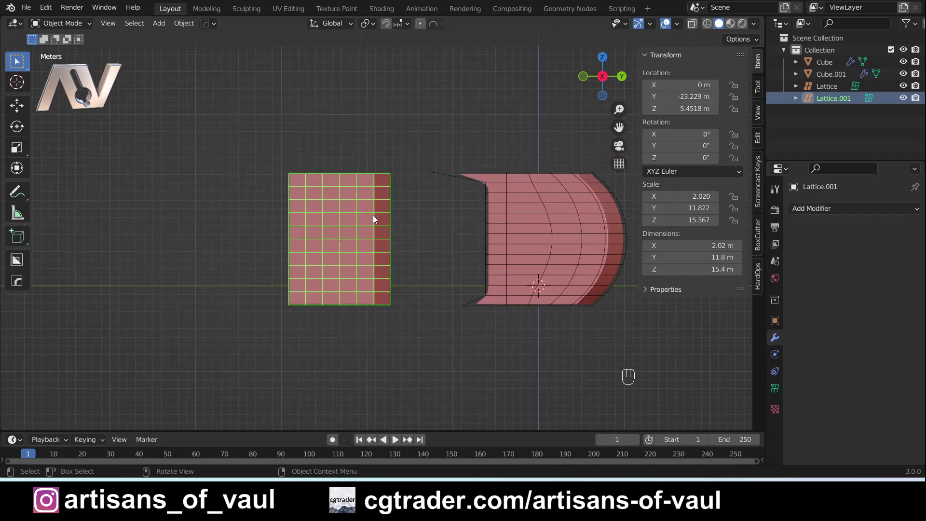
scroll(375, 215, "up", 2)
middle_click_drag(370, 221, 439, 192, "shift")
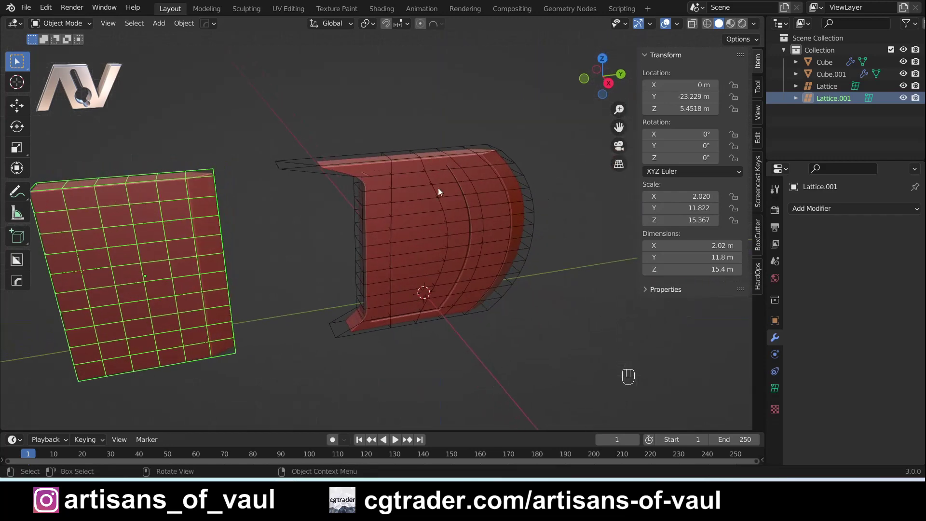
Hide the deformed blade's lattice and inspect the blade's curved shape without it.
left_click(340, 146)
left_click(339, 157)
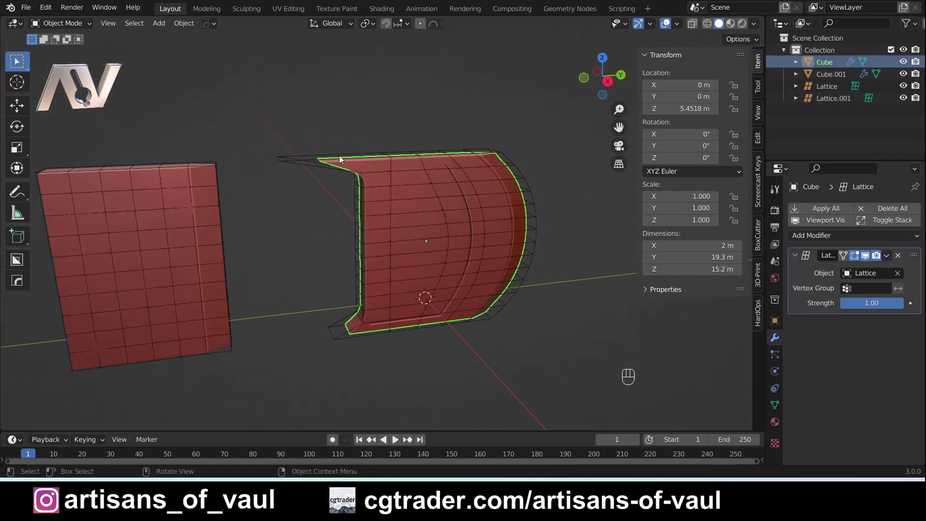
left_click(308, 153)
key("h")
scroll(462, 253, "up", 2)
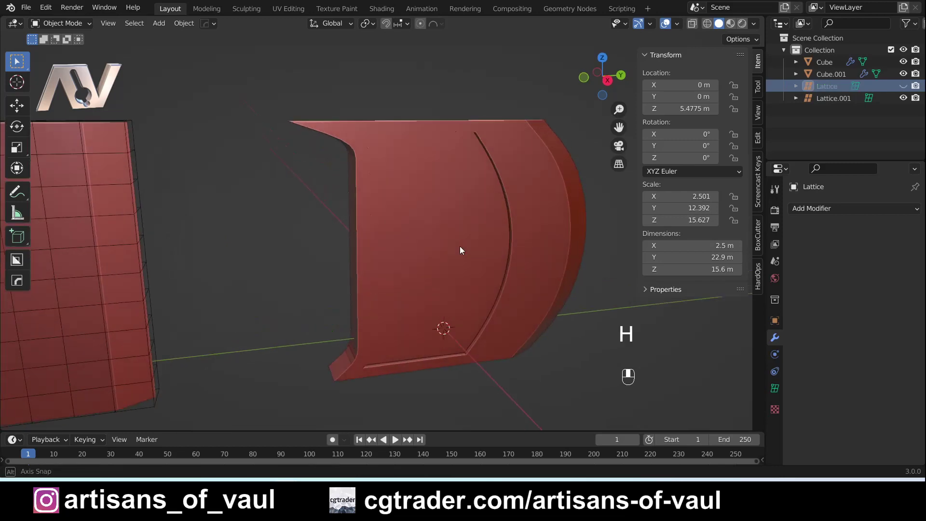
middle_click_drag(463, 250, 414, 196)
middle_click_drag(405, 246, 352, 217)
In side view, edit the duplicate's lattice and select the bottom-row points of the two columns at the cutting edge.
left_click(313, 171)
middle_click_drag(304, 176, 420, 191, "shift")
left_click(602, 79)
key("Tab")
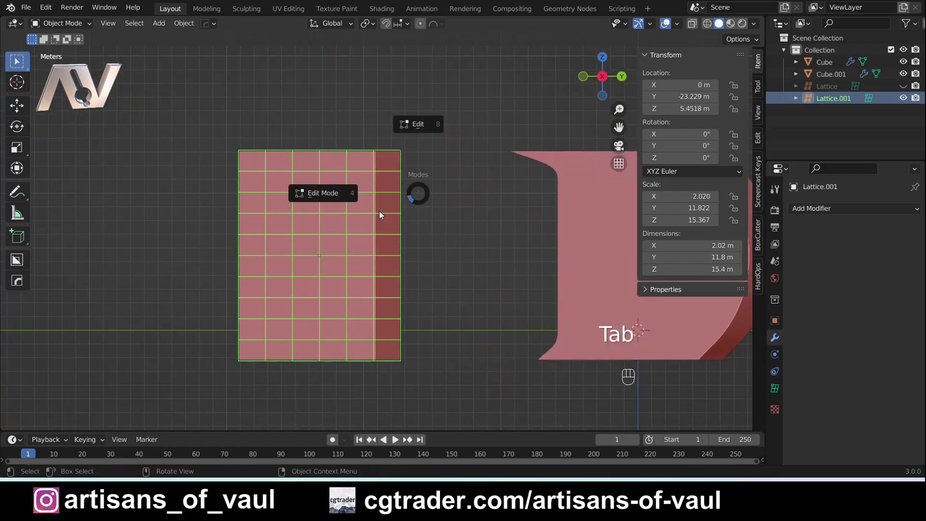
left_click(326, 195)
left_click_drag(410, 351, 351, 382)
scroll(449, 201, "up", 1)
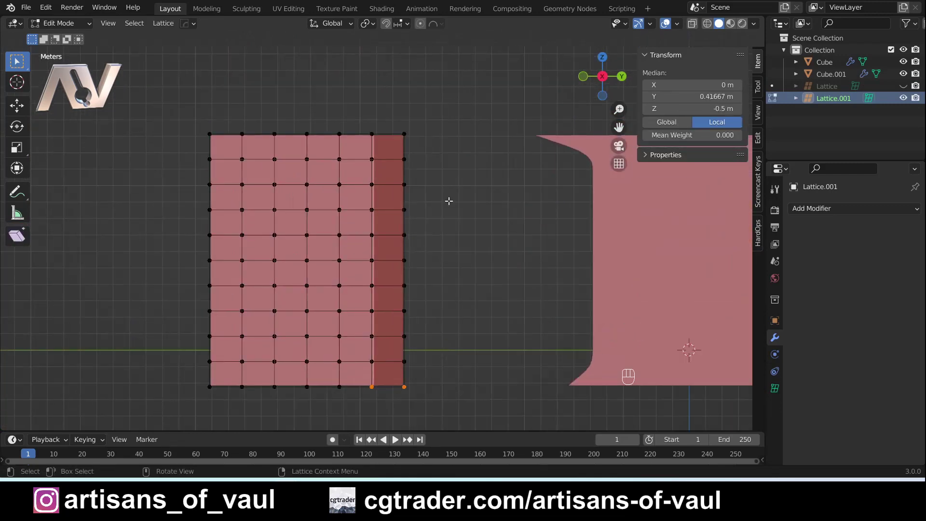
Move the selected bottom edge points back along Y to about 0.19 local Y, using proportional editing with Sharp falloff.
left_click(435, 25)
left_click(398, 79)
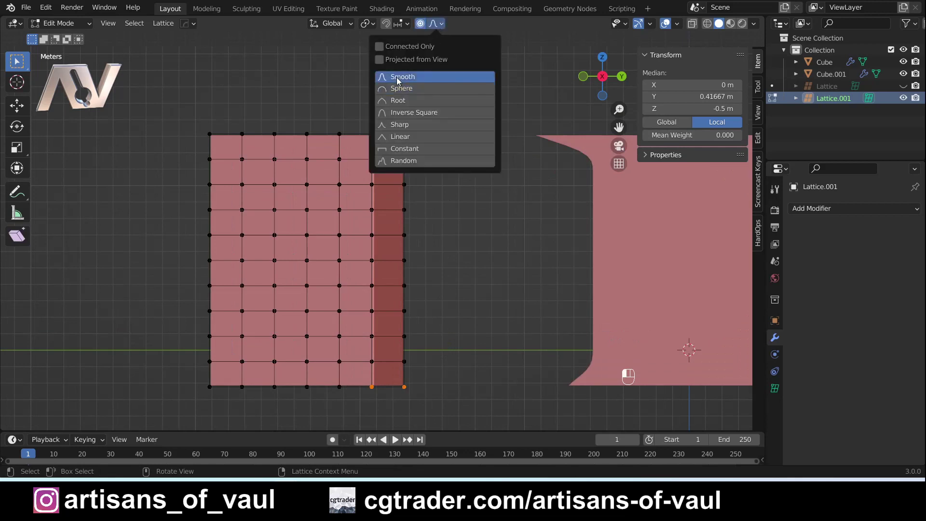
left_click(398, 126)
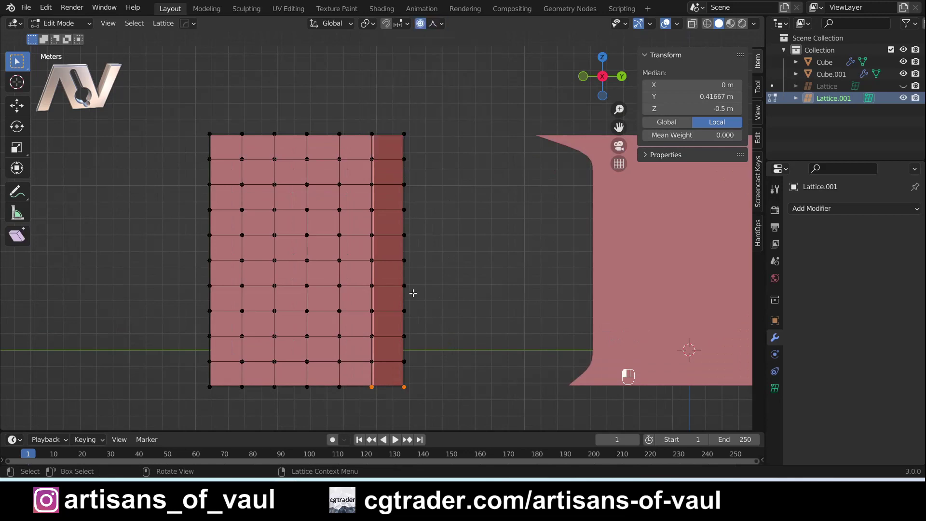
key("g")
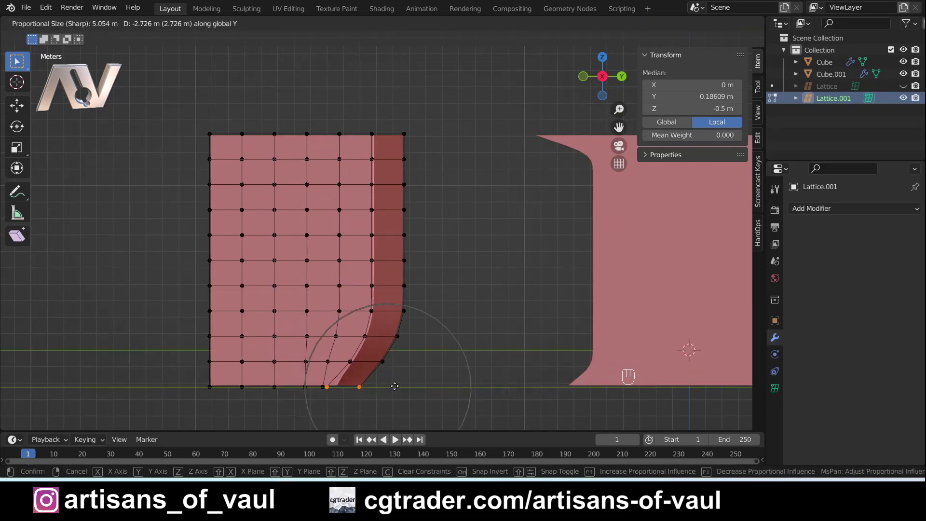
scroll(399, 388, "down", 2)
left_click(396, 386)
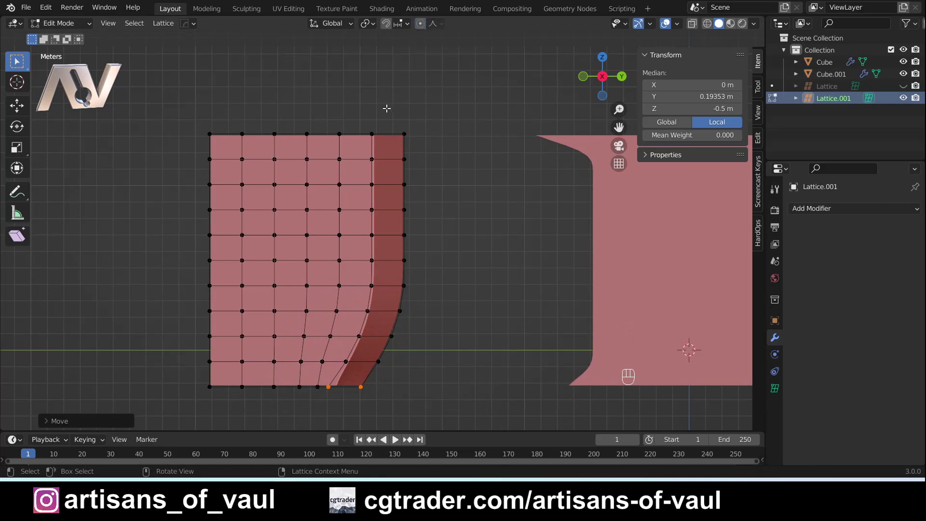
Pull the duplicate lattice's two uppermost cutting-edge points out to about 0.67 local Y and rotate them to point a spike outward.
left_click_drag(386, 109, 433, 182)
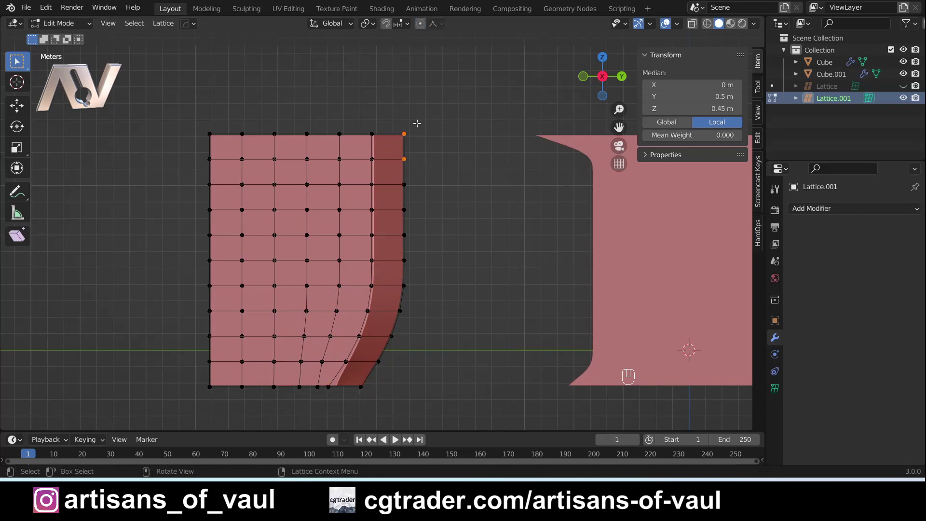
key("g")
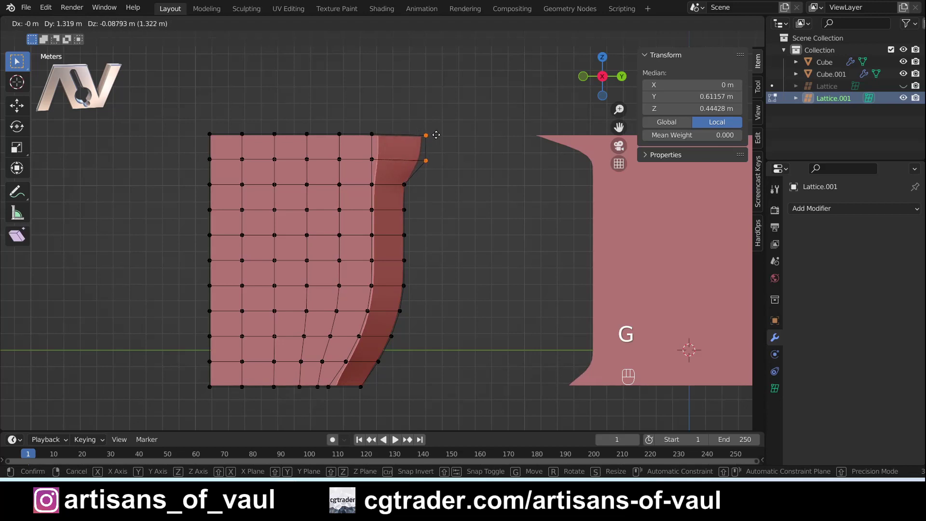
left_click(447, 133)
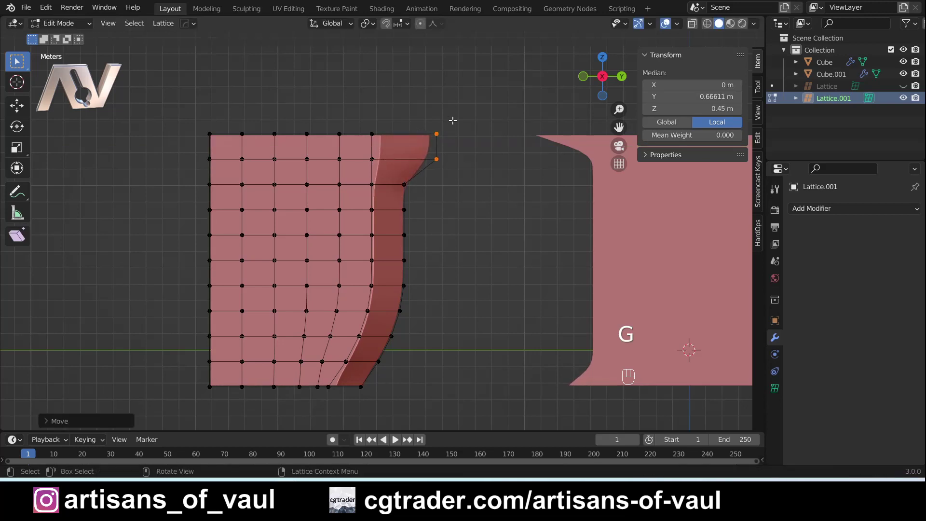
key("r")
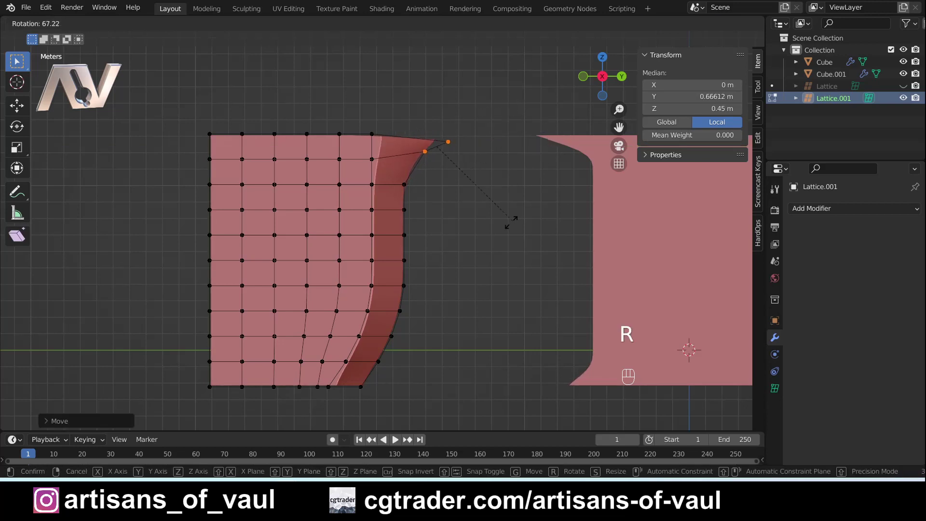
left_click(445, 199)
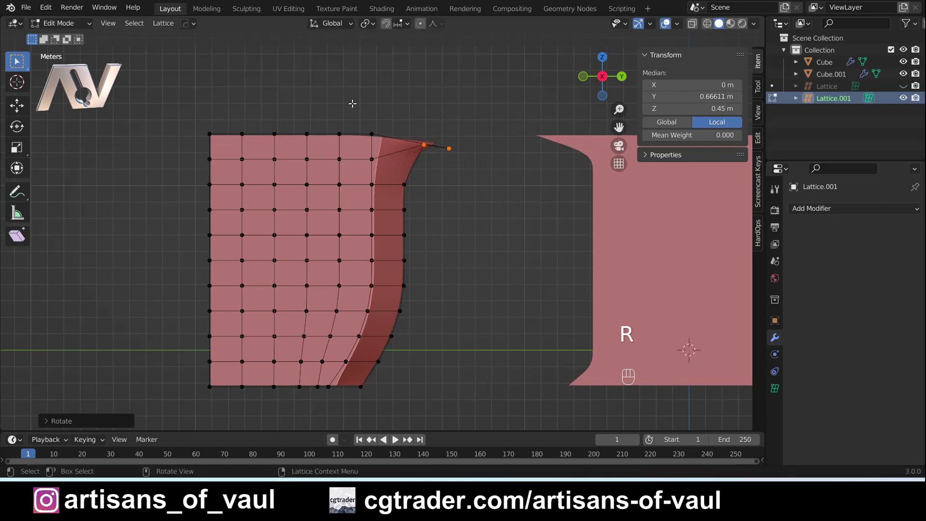
Move the top-row point of the column behind the cutting edge outward along Y.
left_click_drag(364, 113, 399, 147)
key("g")
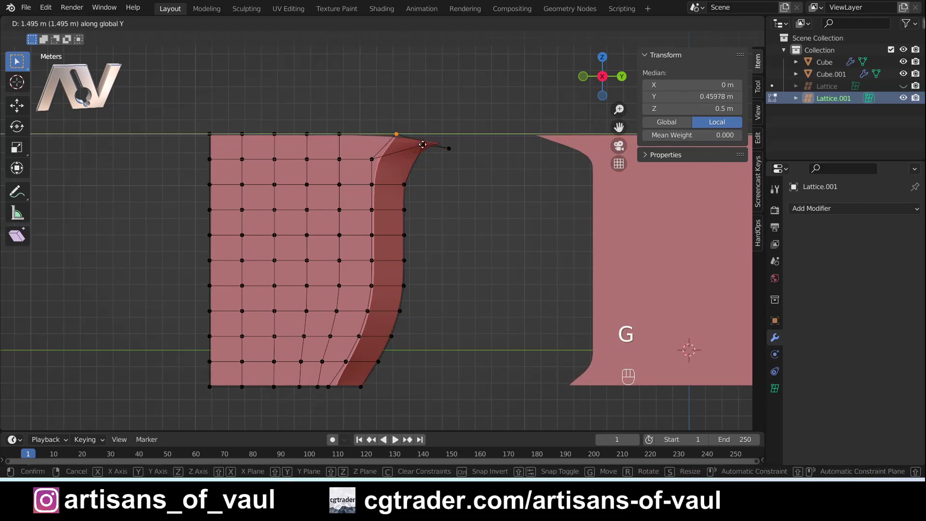
left_click(451, 172)
Pull the spike's inner point back toward the blade and lower its tip to about Y 0.66, Z 0.38 in local coordinates.
key("g")
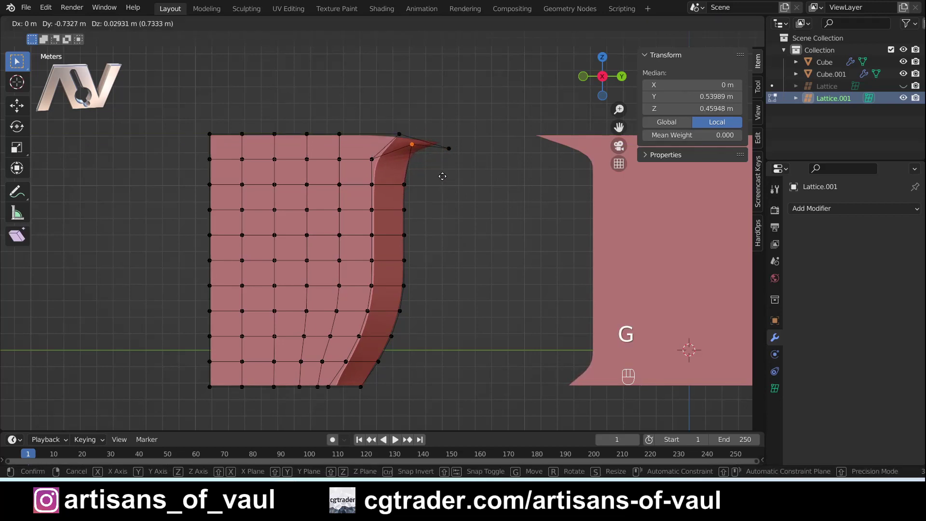
left_click(440, 175)
key("g")
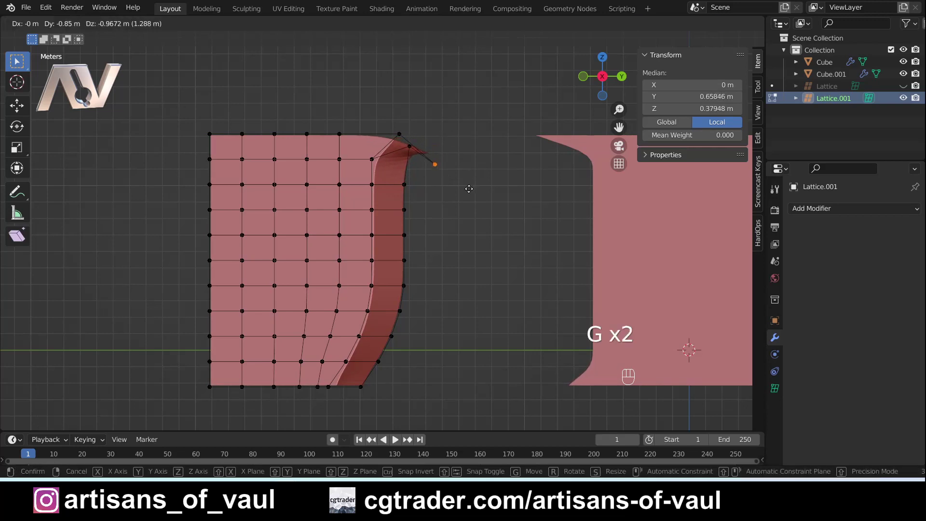
left_click(470, 190)
Move the spike's inner point farther back and down to about Y 0.40, Z 0.40 in local coordinates.
left_click(409, 146)
key("g")
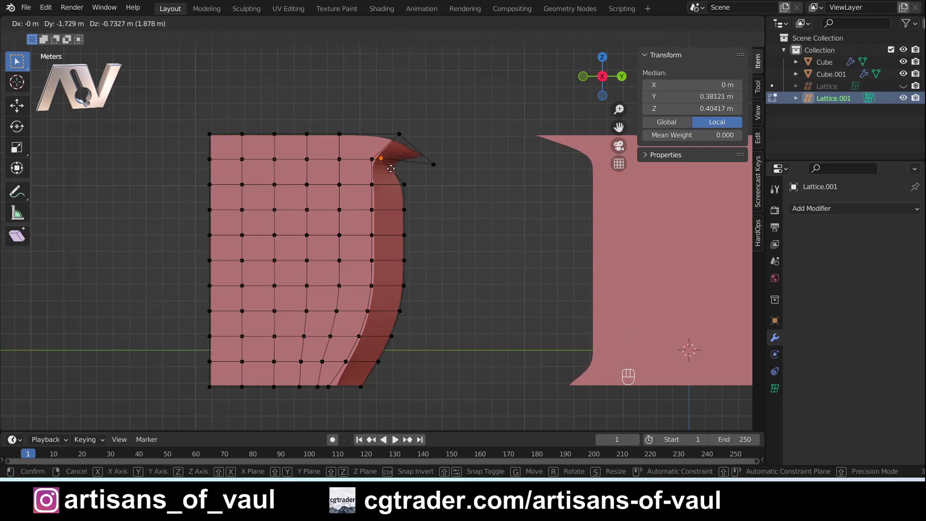
left_click(394, 170)
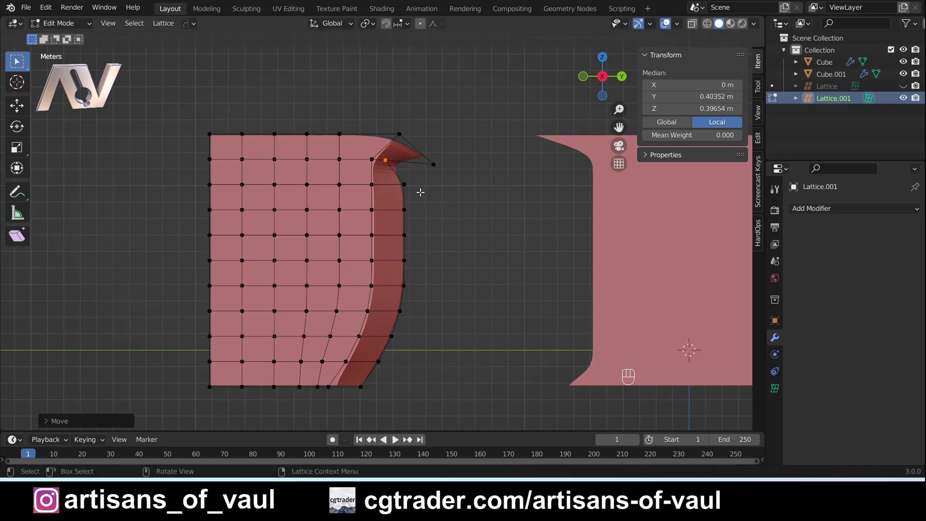
Move the cutting-edge point below the spike to about local Y 0.47, Z 0.27, and shift the spike's inner point to about Y 0.41, Z 0.38.
left_click(405, 186)
key("g")
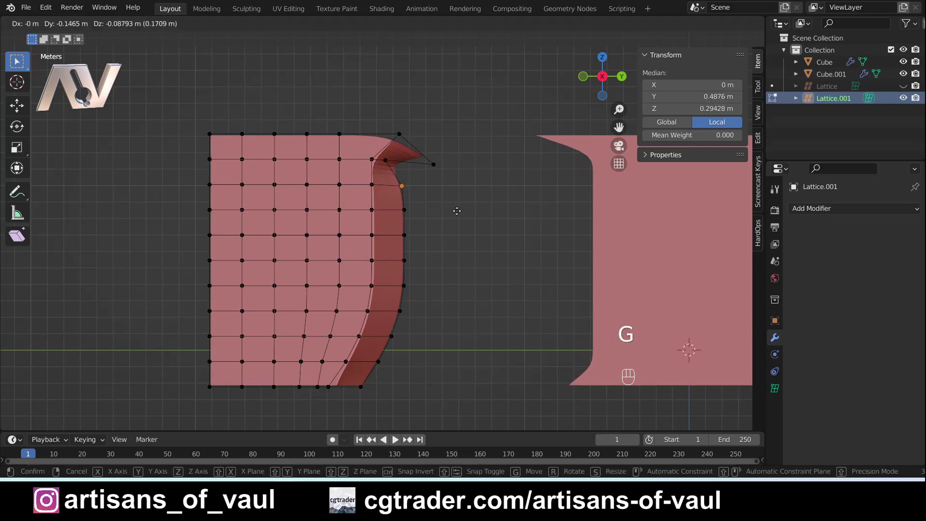
left_click(454, 217)
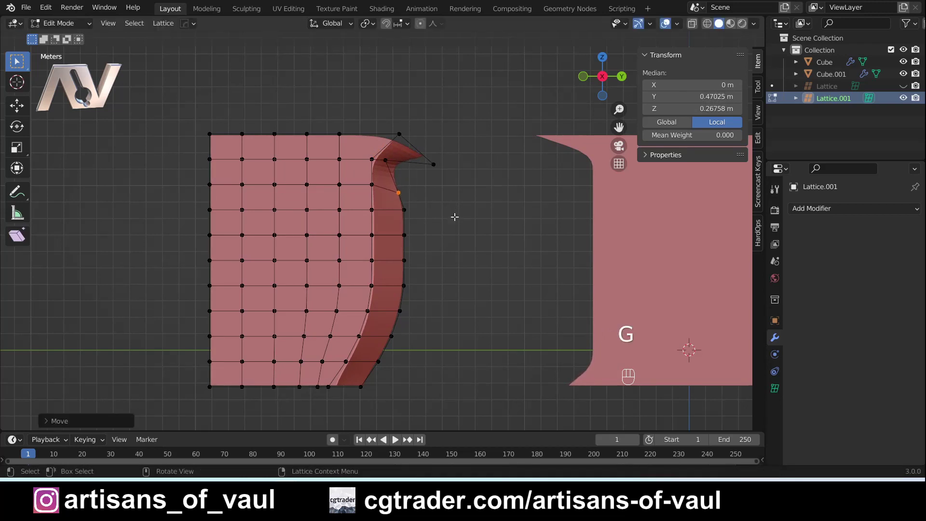
left_click(385, 159)
key("g")
left_click(406, 179)
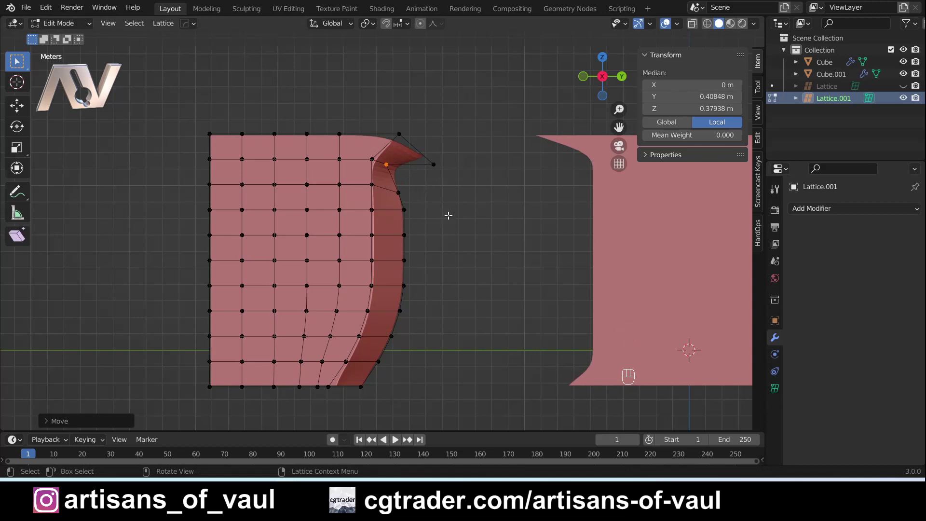
Inspect the hooked spike on the duplicate blade from several angles and return to the side view.
scroll(448, 216, "up", 2)
middle_click_drag(440, 203, 425, 283, "shift")
scroll(417, 247, "up", 2)
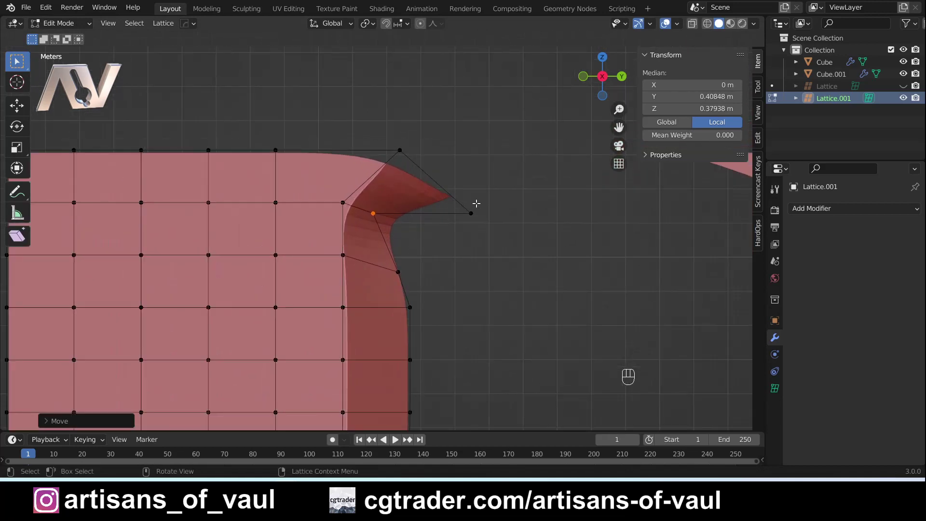
mouse_move(477, 203)
middle_mouse_down()
mouse_move(463, 199)
mouse_move(467, 214)
middle_mouse_up()
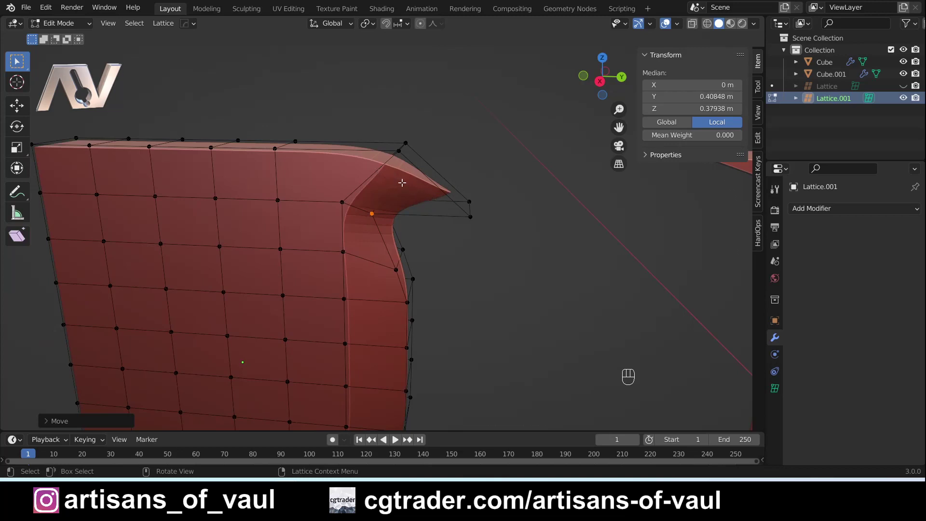
scroll(383, 168, "down", 3)
middle_click_drag(328, 195, 450, 130)
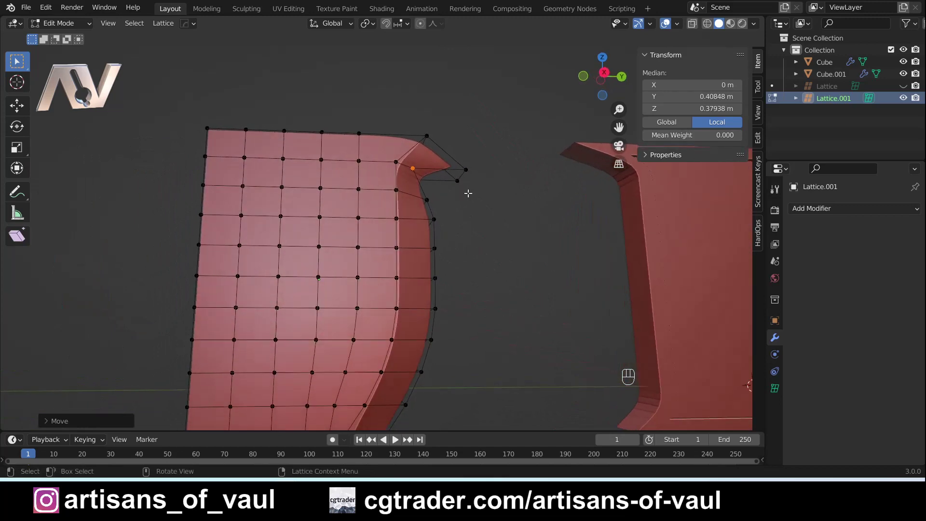
middle_click_drag(467, 192, 487, 164)
left_click(603, 75)
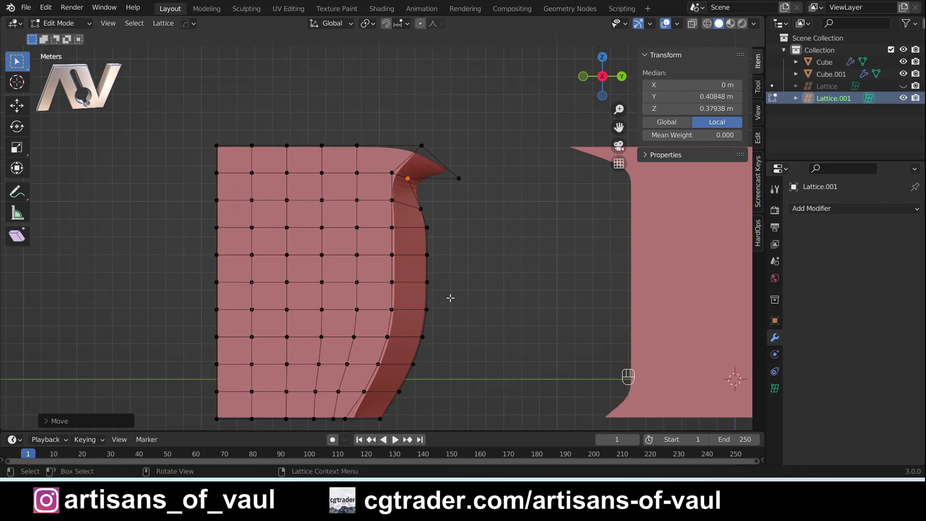
Leave lattice editing, hide the duplicate's lattice and compare the two deformed blades from both sides.
key("Tab")
scroll(448, 227, "down", 3)
key("h")
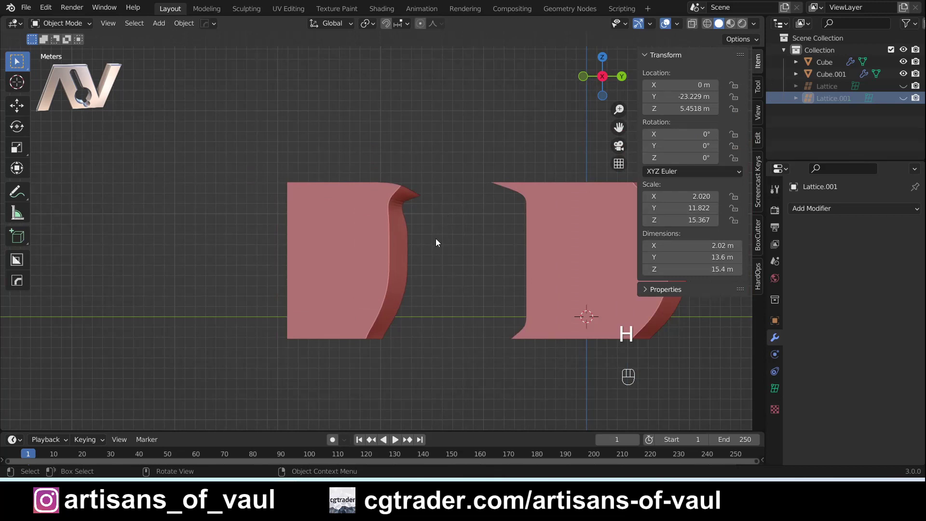
middle_click_drag(427, 255, 442, 233)
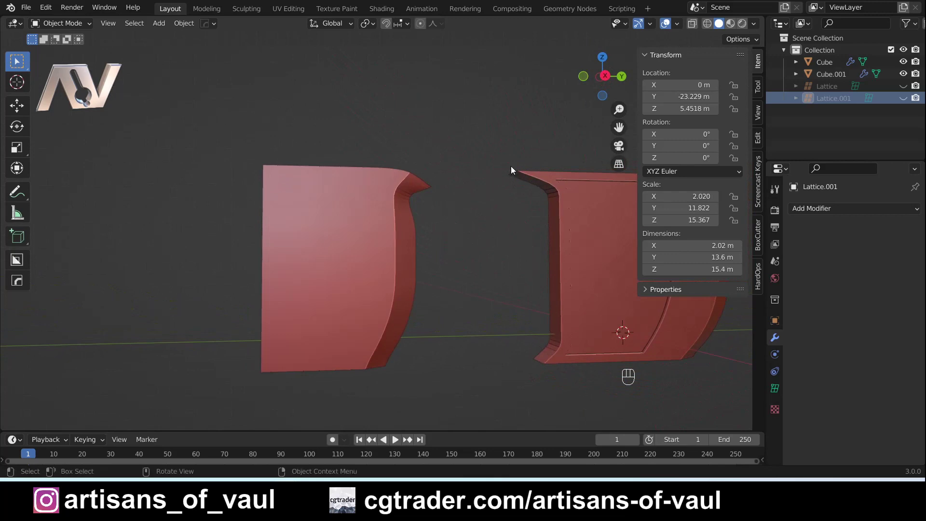
left_click(602, 76)
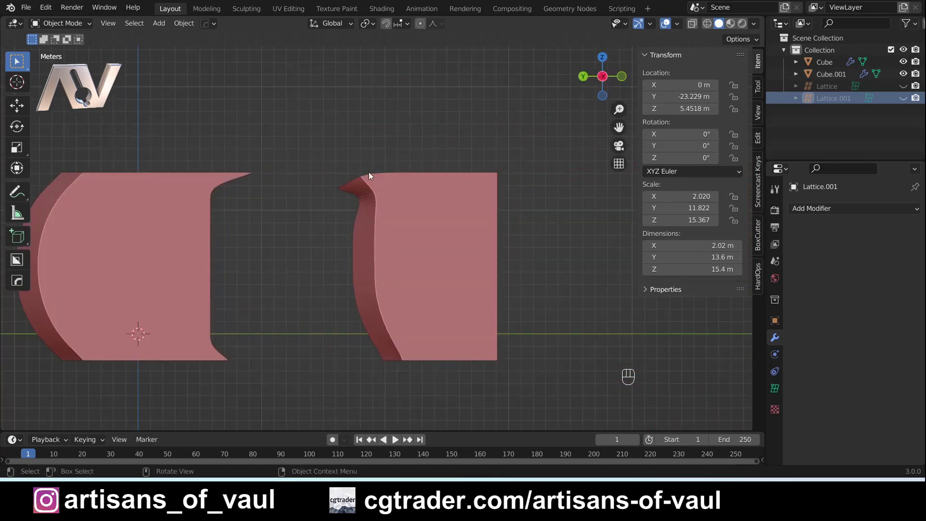
mouse_move(368, 172)
middle_mouse_down()
mouse_move(329, 160)
mouse_move(490, 195)
mouse_move(295, 140)
mouse_move(282, 154)
mouse_move(481, 172)
mouse_move(180, 213)
mouse_move(357, 244)
mouse_move(308, 249)
mouse_move(283, 210)
mouse_move(440, 203)
mouse_move(385, 169)
middle_mouse_up()
scroll(450, 184, "down", 3)
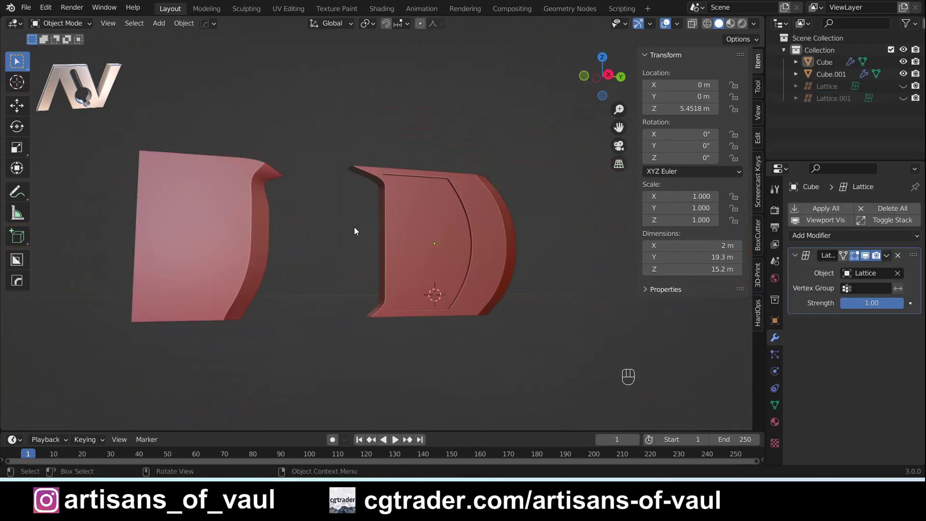
scroll(353, 228, "up", 2)
middle_click_drag(352, 227, 320, 238)
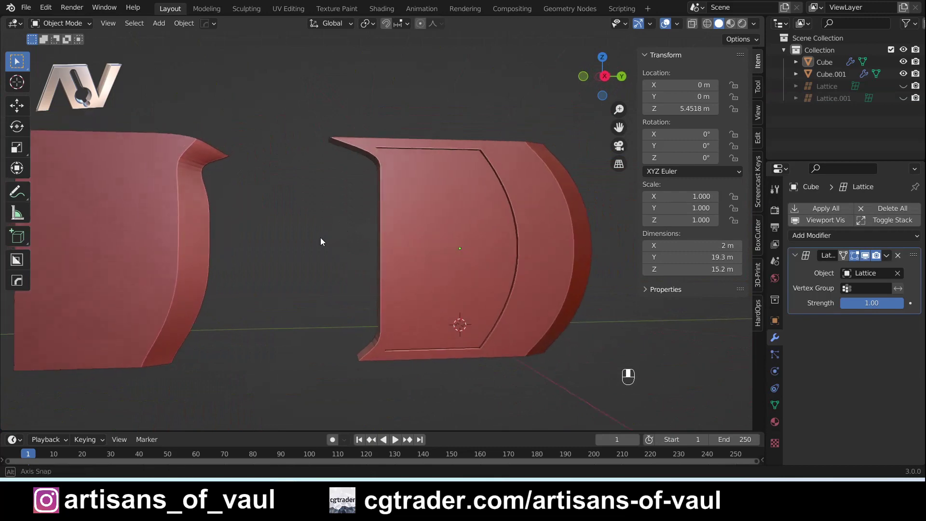
Turn off the Lattice modifier's edit-mode display on the original blade and open its undeformed mesh in edge select mode.
left_click(421, 208)
middle_click_drag(453, 227, 361, 239, "shift")
scroll(389, 248, "up", 2)
scroll(345, 239, "up", 2)
key("Tab")
scroll(299, 178, "down", 3)
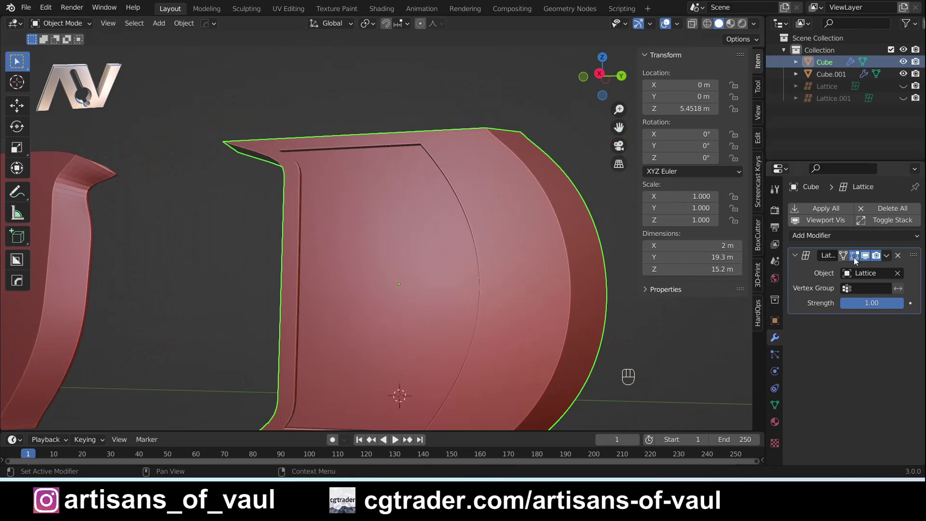
scroll(349, 234, "down", 2)
mouse_move(339, 238)
middle_mouse_down()
mouse_move(325, 238)
mouse_move(338, 225)
middle_mouse_up()
middle_click_drag(430, 213, 535, 323)
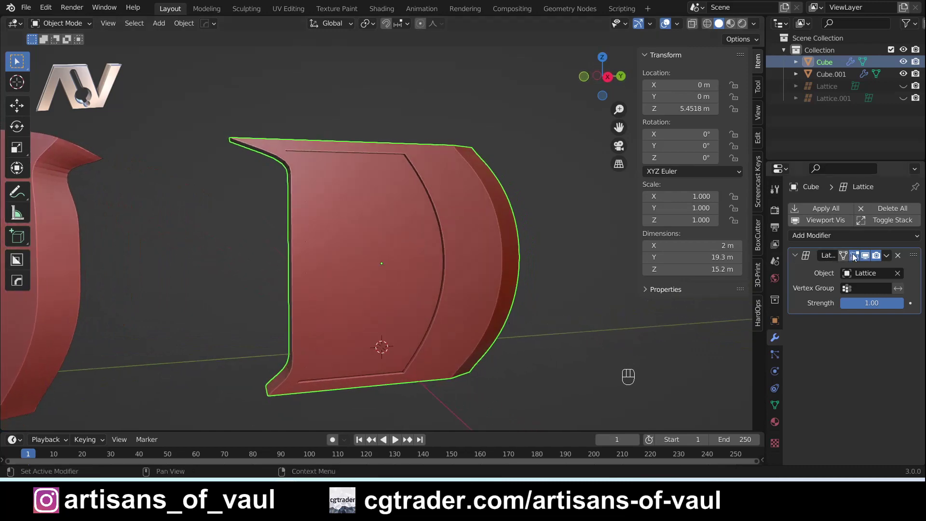
key("Tab")
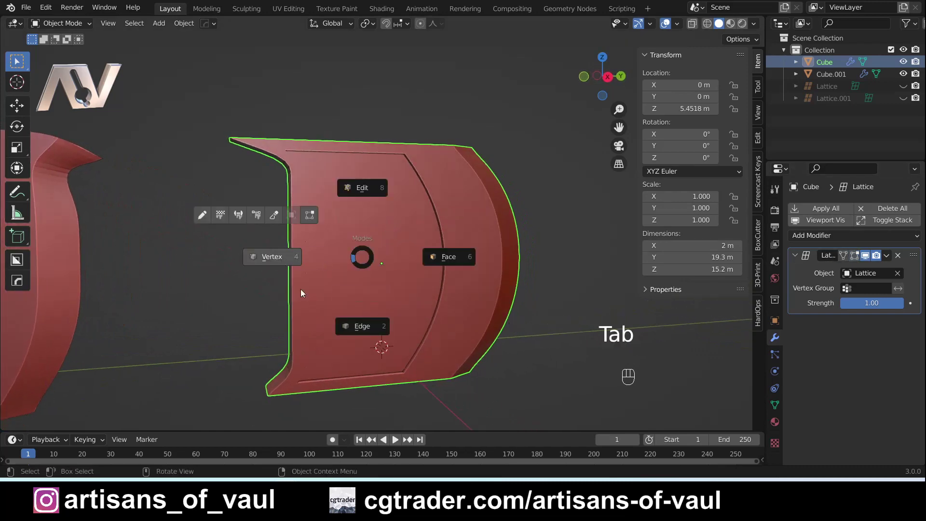
left_click(362, 325)
Loop-select the panel recess's outer rim edges along its front, upper and rear sides.
scroll(404, 218, "up", 2)
middle_click_drag(372, 195, 405, 178)
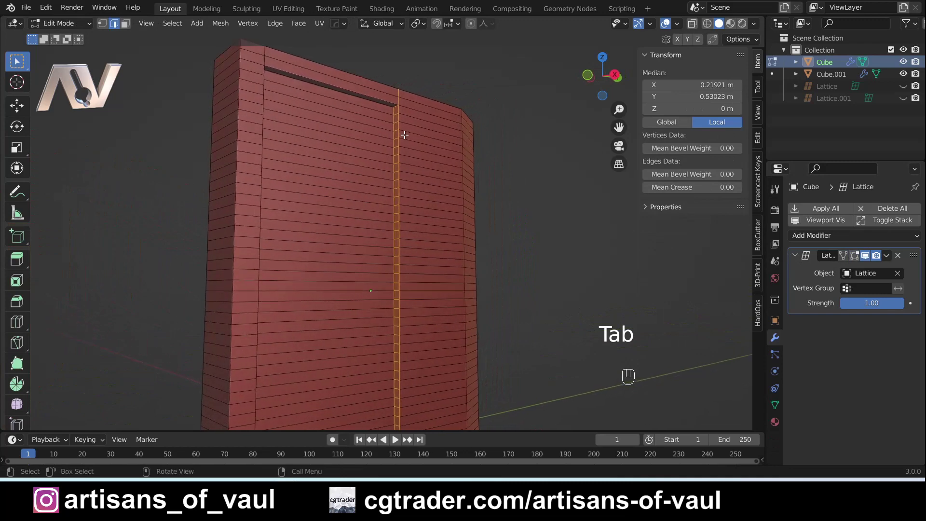
scroll(393, 114, "up", 2)
middle_click_drag(395, 116, 412, 168, "shift")
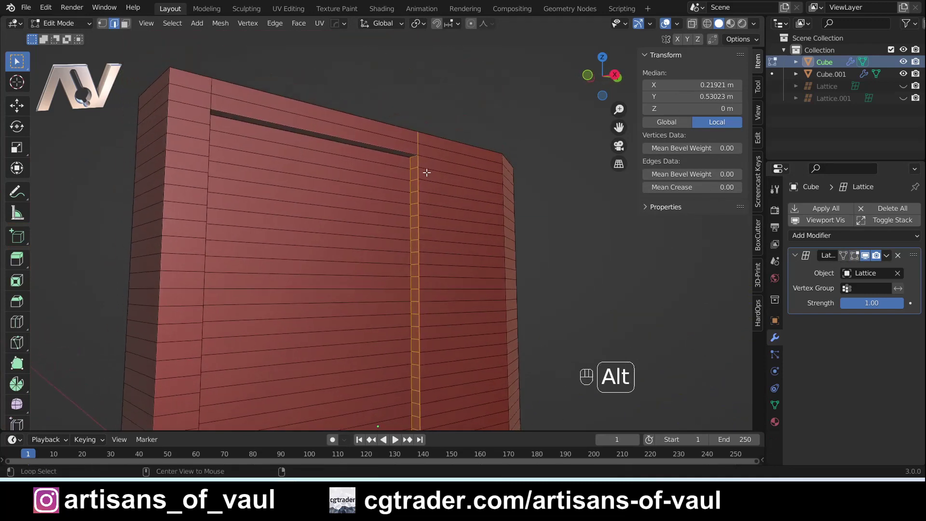
left_click(416, 164, "alt")
left_click(417, 162, "alt")
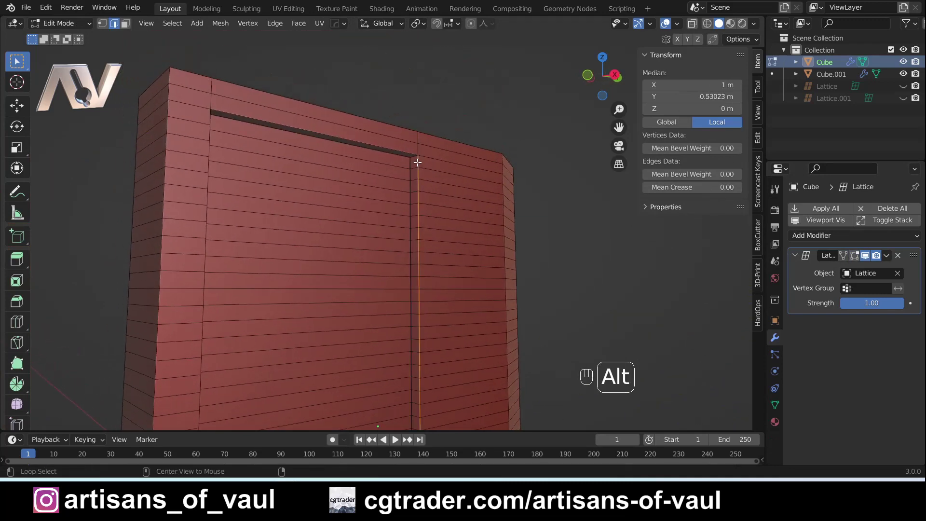
left_click(333, 138, "alt+shift")
left_click(206, 123, "alt+shift")
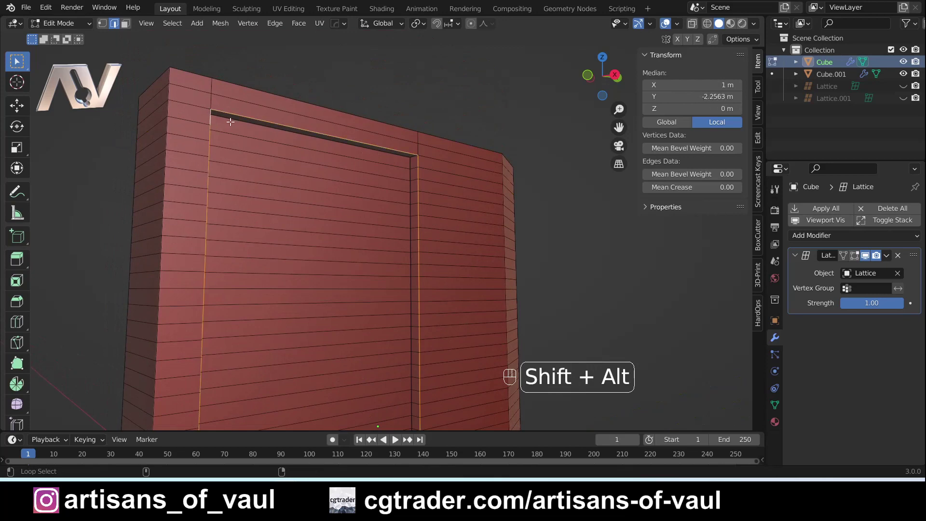
Add the recess's inner vertical edges and lower edge to the selection and check it around the panel.
left_click(408, 200, "alt+shift")
middle_click_drag(397, 203, 242, 245)
left_click(268, 195, "alt+shift")
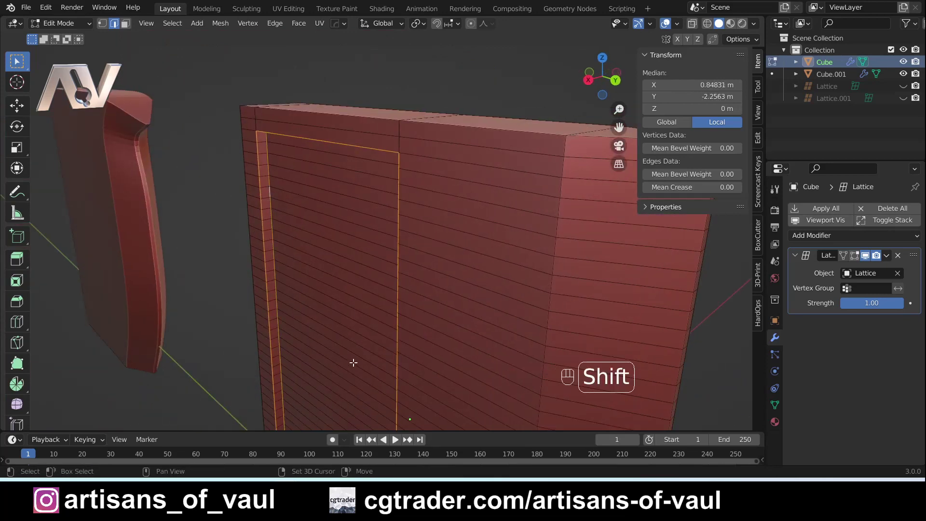
middle_click_drag(353, 362, 344, 116, "shift")
middle_click_drag(312, 336, 326, 210, "shift")
left_click(339, 257, "alt+shift")
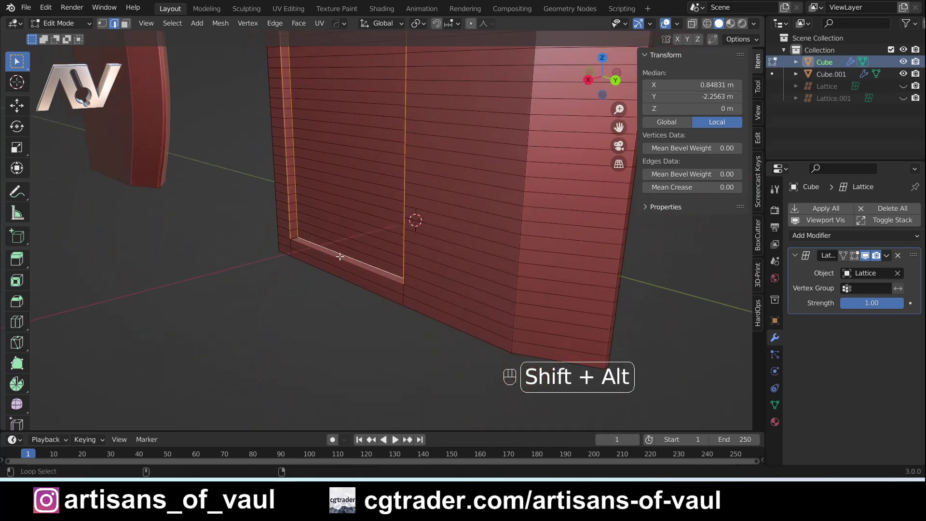
middle_click_drag(305, 245, 386, 308)
scroll(386, 308, "up", 2)
middle_click_drag(357, 280, 389, 175, "shift")
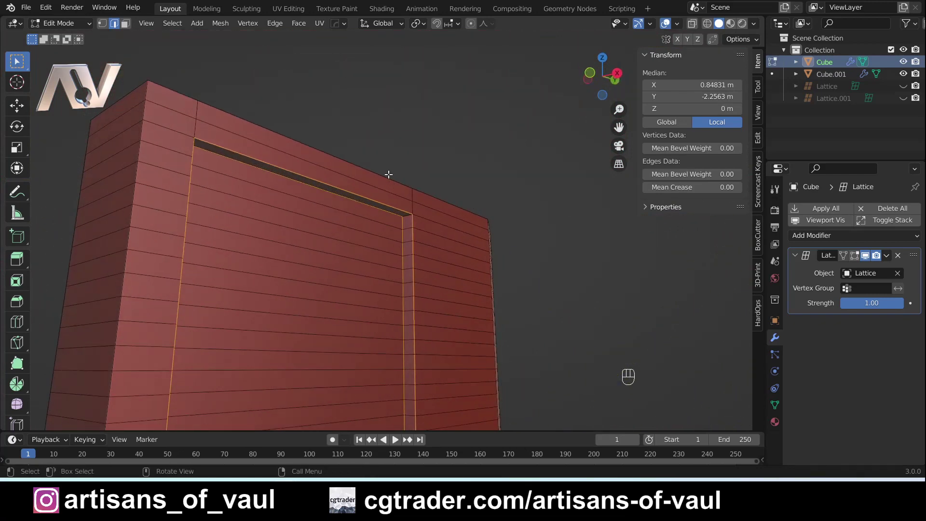
Add a vertex-group Bevel of about 0.118 m with 6 segments to the selected recess edges and return to Object Mode.
key("q")
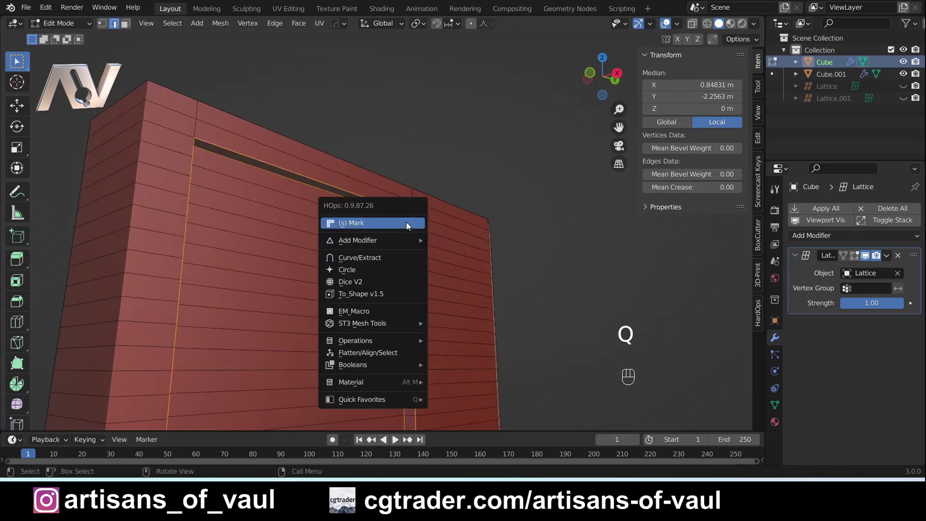
left_click(406, 223, "ctrl")
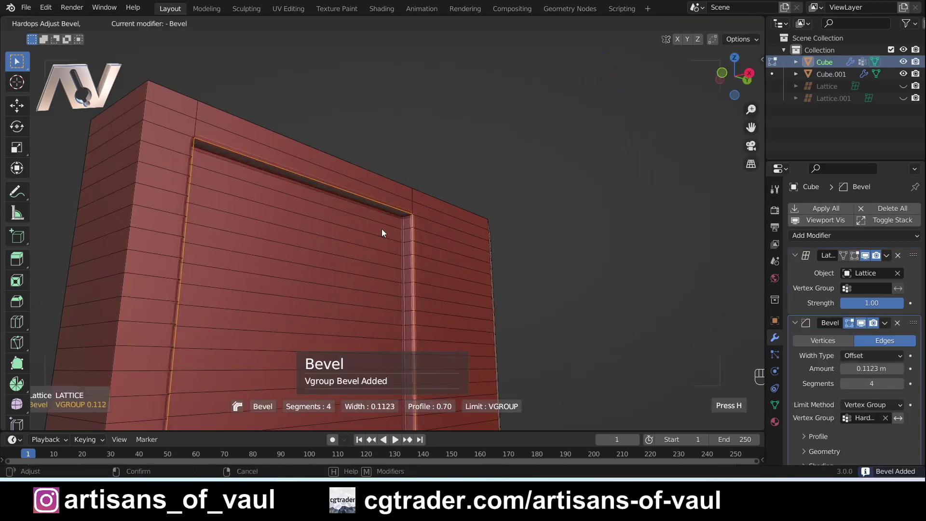
scroll(382, 230, "up", 2)
left_click(381, 233)
key("Tab")
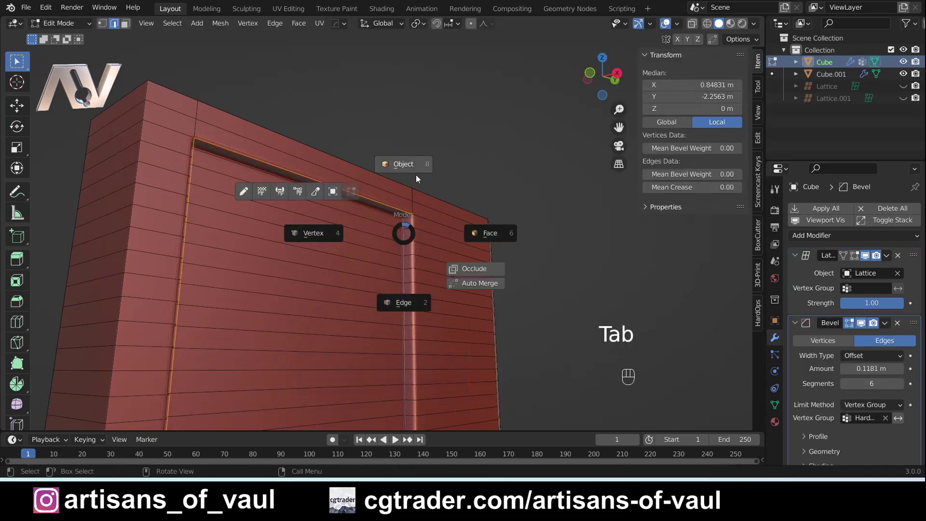
left_click(416, 174)
middle_click_drag(416, 193, 395, 253)
scroll(519, 361, "down", 8)
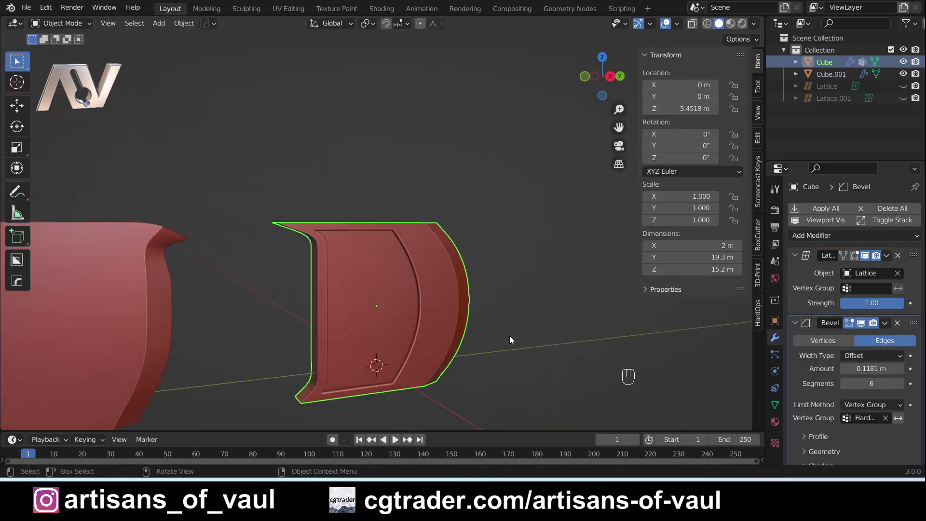
Add a mesh cylinder at the 3D cursor near the base of the original blade, working from the side view.
left_click(509, 335)
middle_click_drag(509, 321, 514, 261, "shift")
scroll(436, 245, "up", 3)
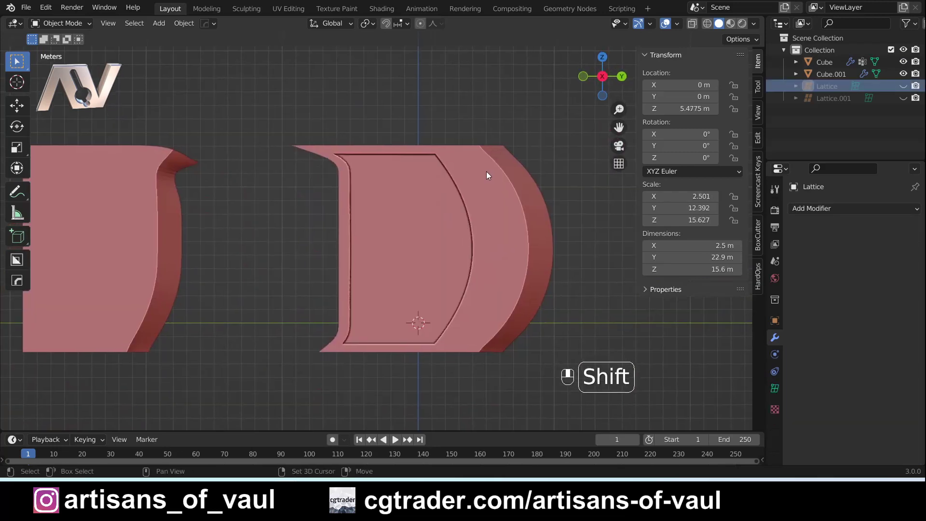
key("shift+a")
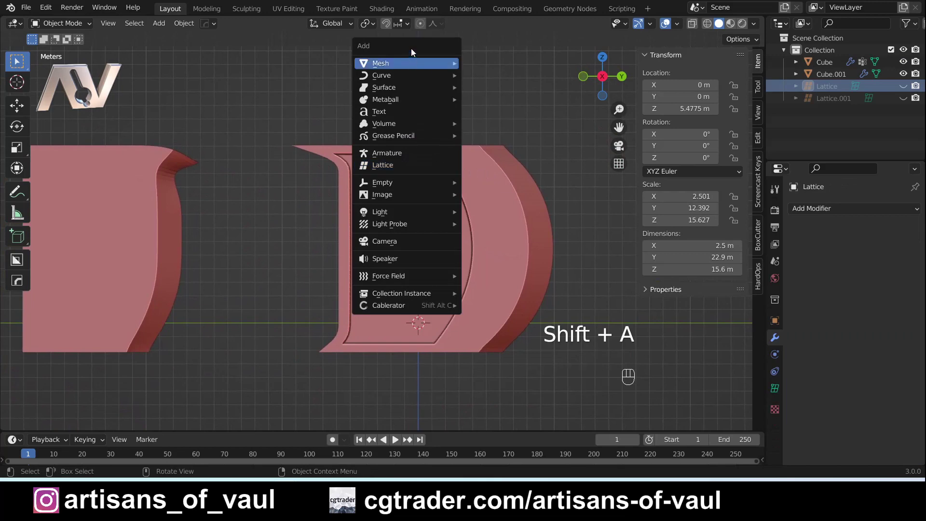
mouse_move(417, 62)
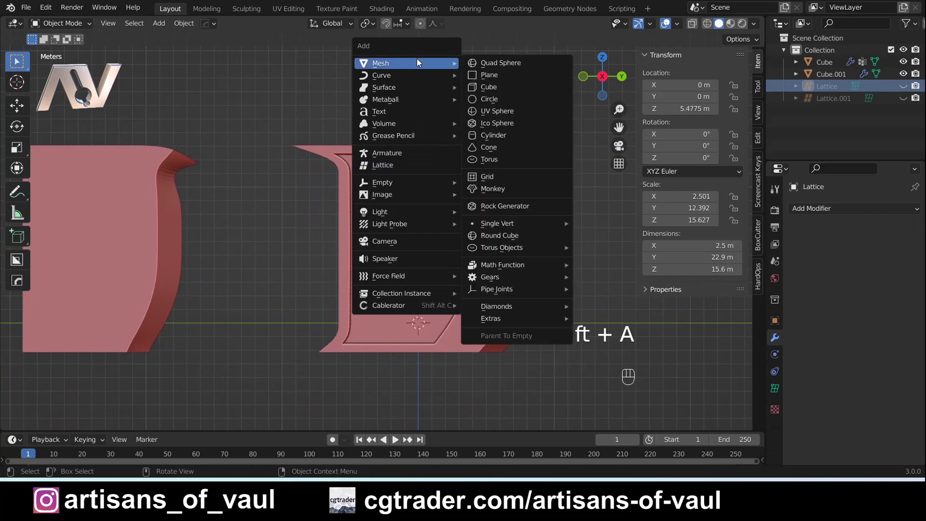
left_click(490, 135)
scroll(430, 213, "down", 4)
mouse_move(430, 213)
middle_mouse_down("shift")
mouse_move(429, 166)
mouse_move(413, 215)
middle_mouse_up("shift")
scroll(431, 166, "up", 3)
left_click(96, 420)
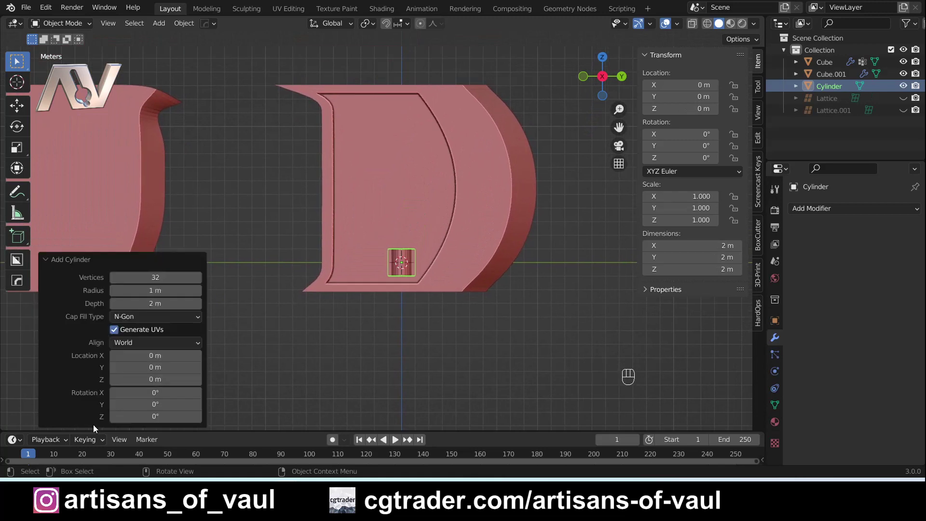
left_click(173, 277)
key("Return")
Stretch the cylinder along Z to about 48 m and move it to about Y -3.79 m, Z -10.32 m as the axe handle.
key("s")
key("z")
left_click(550, 362)
scroll(550, 362, "down", 5)
key("s")
key("z")
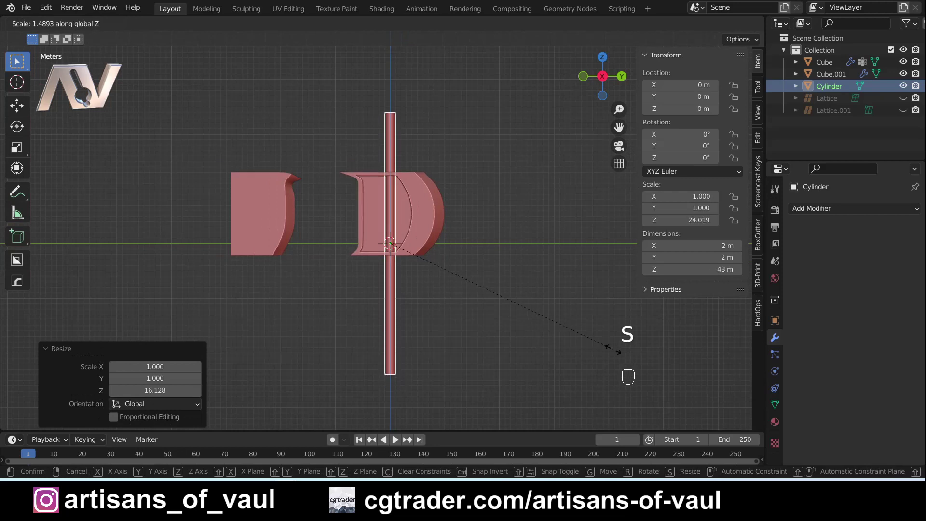
left_click(523, 308)
key("g")
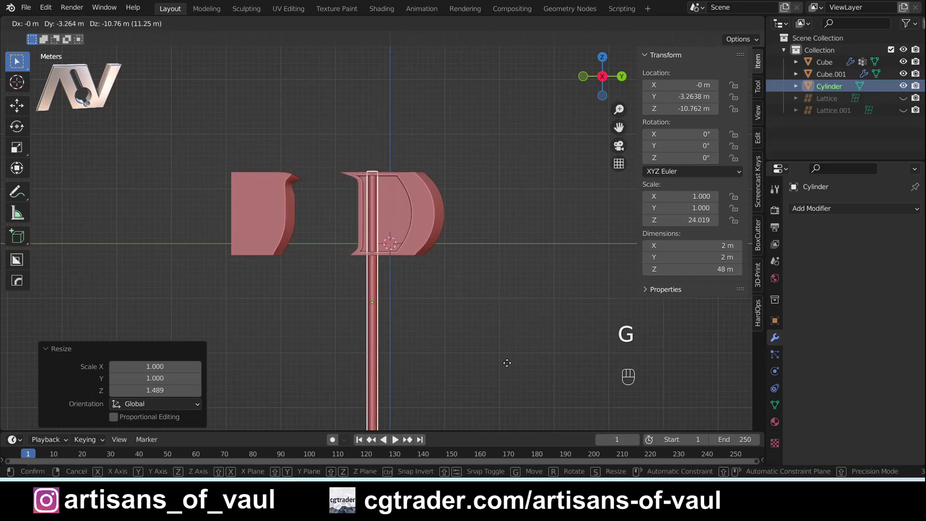
left_click(504, 361)
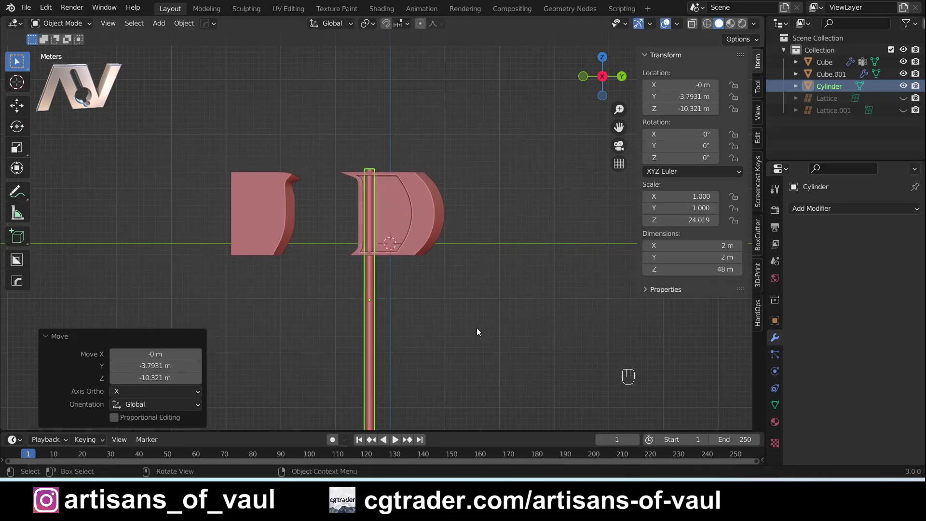
Widen the handle along Y to about 4.23 m and shift it to about Y -3 m.
key("s")
key("y")
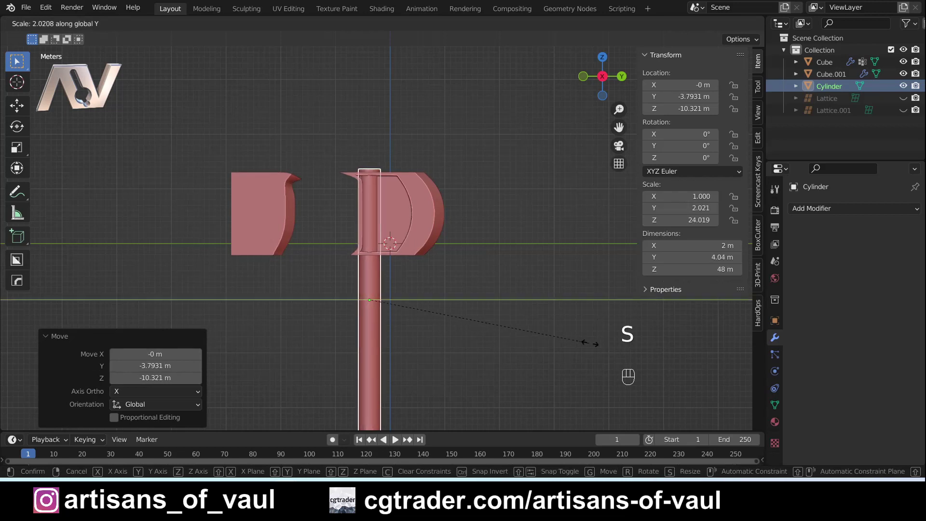
left_click(601, 347)
key("g")
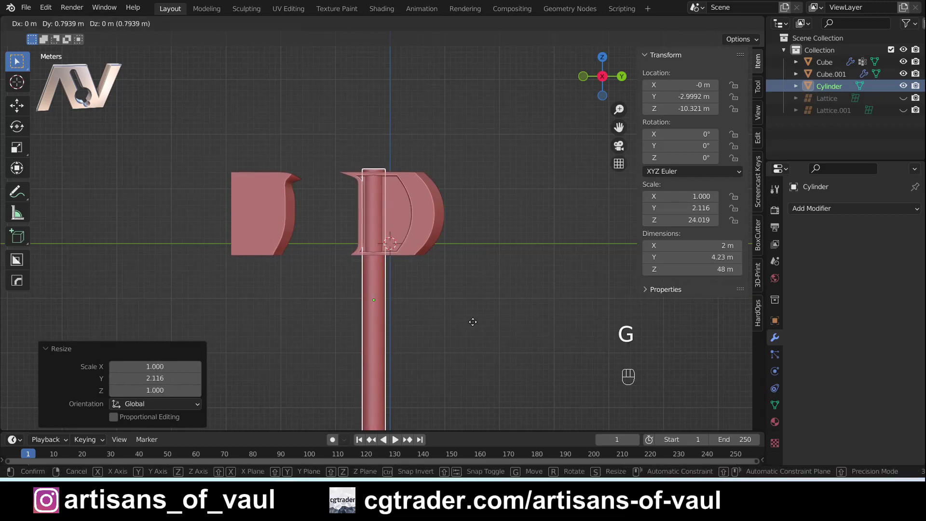
left_click(472, 322)
Lower the handle's top vertices along Z by about 15.6 m to the blade's lower edge and return to Object Mode.
scroll(421, 191, "up", 4)
scroll(409, 156, "down", 3)
middle_click_drag(500, 291, 491, 188, "shift")
key("Tab")
left_click(392, 192)
key("shift+z")
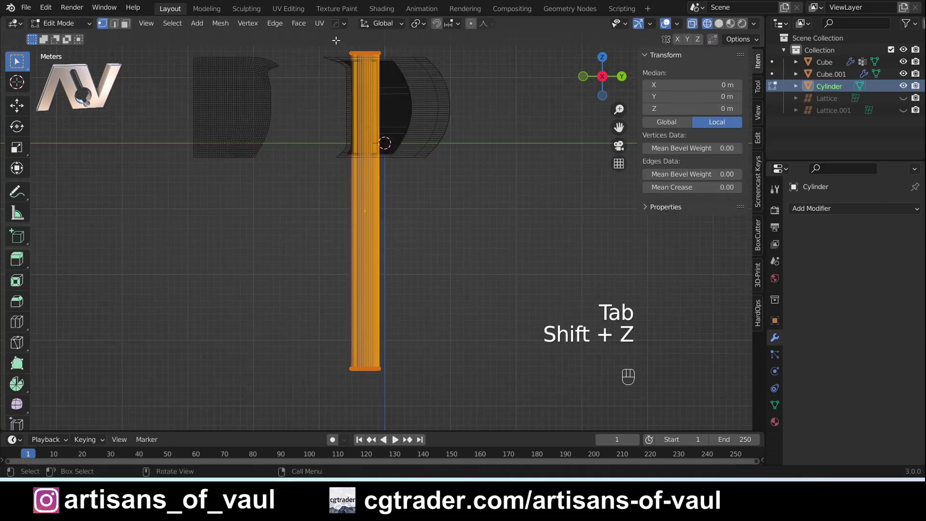
key("shift+z")
key("g")
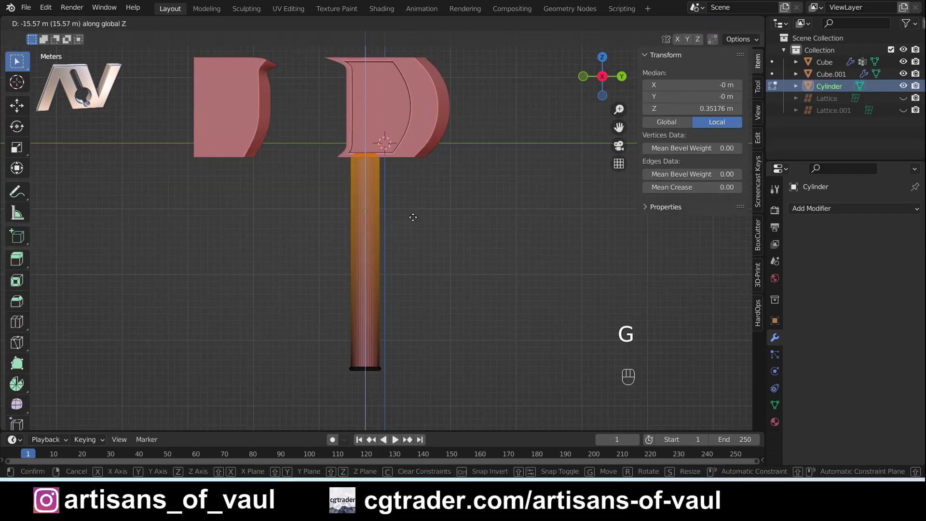
left_click(413, 217)
key("Tab")
left_click(415, 123)
Scale the handle down uniformly to about 1.95 m thick in X so it fits within the blade's underside.
scroll(392, 159, "up", 4)
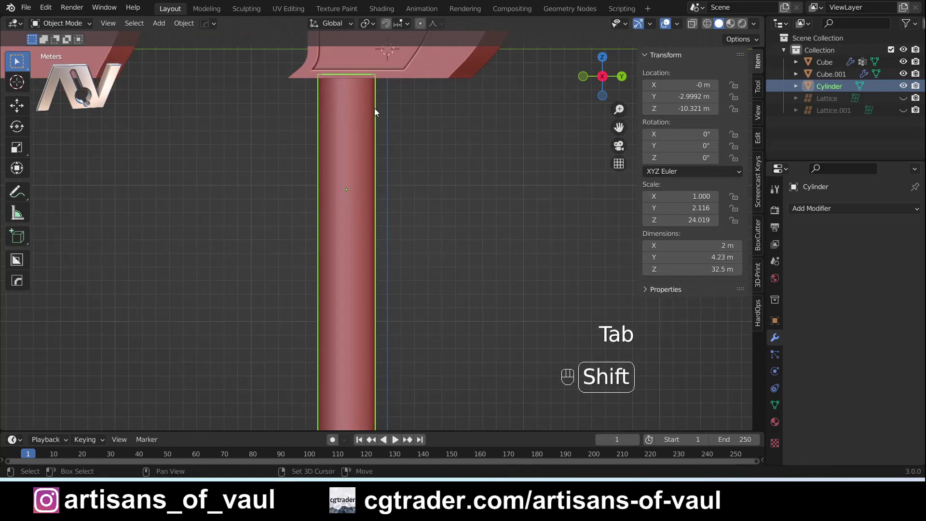
middle_click_drag(375, 112, 393, 252, "shift")
left_click(458, 269)
middle_click_drag(458, 268, 440, 211)
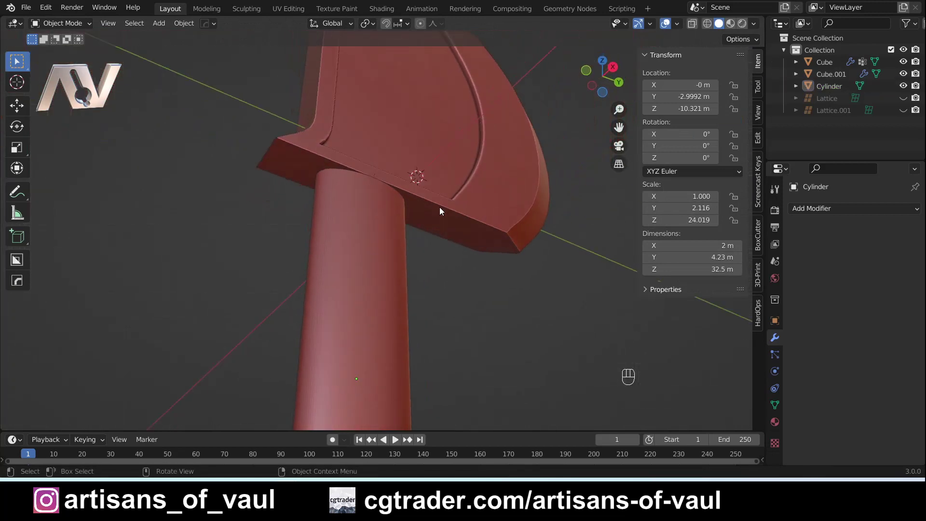
key("ctrl+z")
key("s")
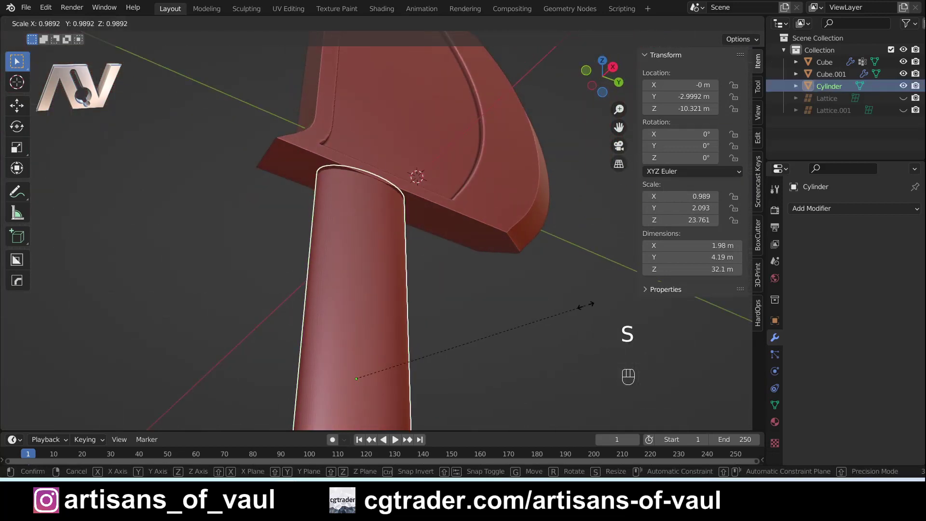
left_click(583, 305)
left_click(565, 301)
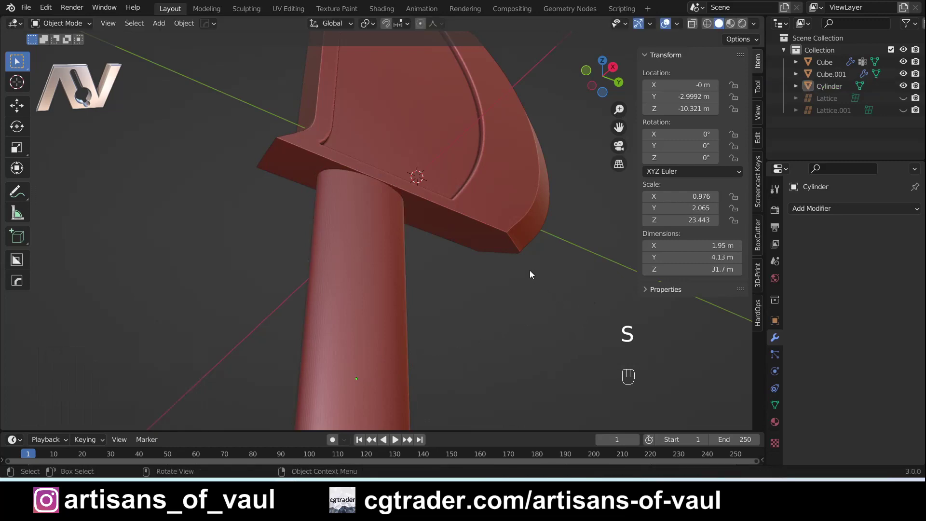
Add 29 evenly spaced loop cuts along the handle's length in edge select mode.
middle_click_drag(530, 271, 486, 326)
left_click(603, 76)
middle_click_drag(401, 172, 393, 227, "shift")
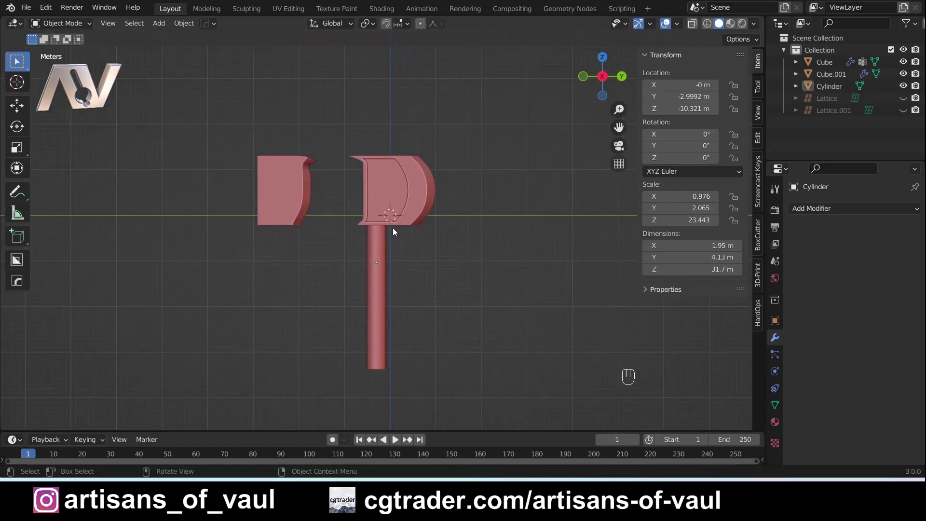
scroll(393, 227, "up", 3)
middle_click_drag(390, 340, 393, 195, "shift")
left_click(382, 215)
middle_click_drag(375, 231, 404, 271, "shift")
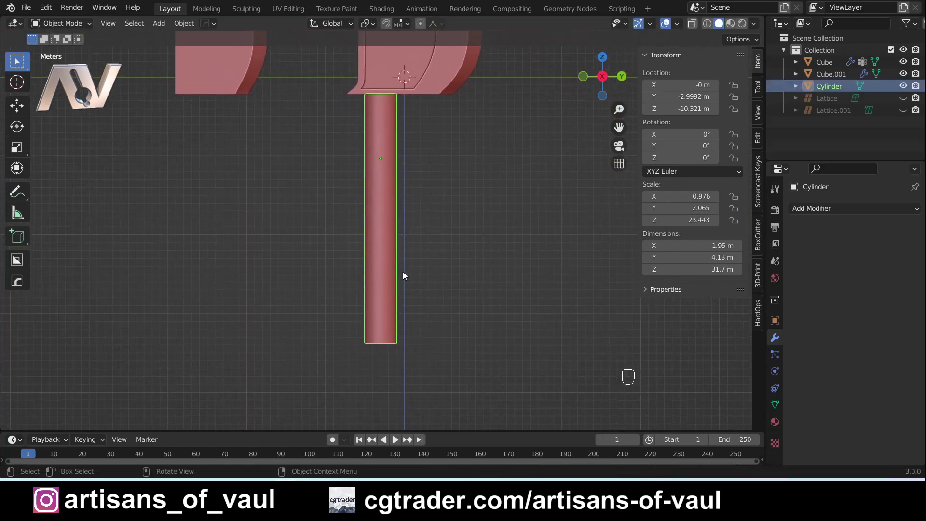
scroll(428, 282, "up", 2)
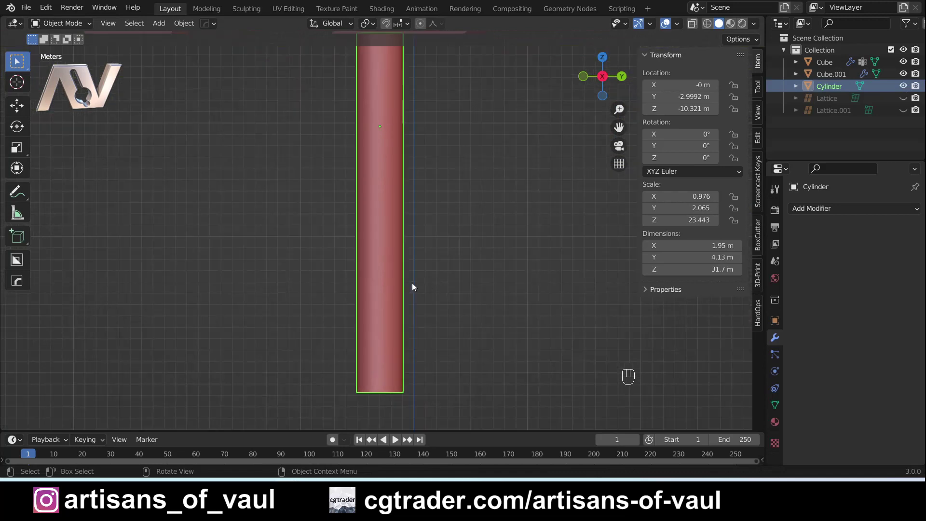
key("Tab")
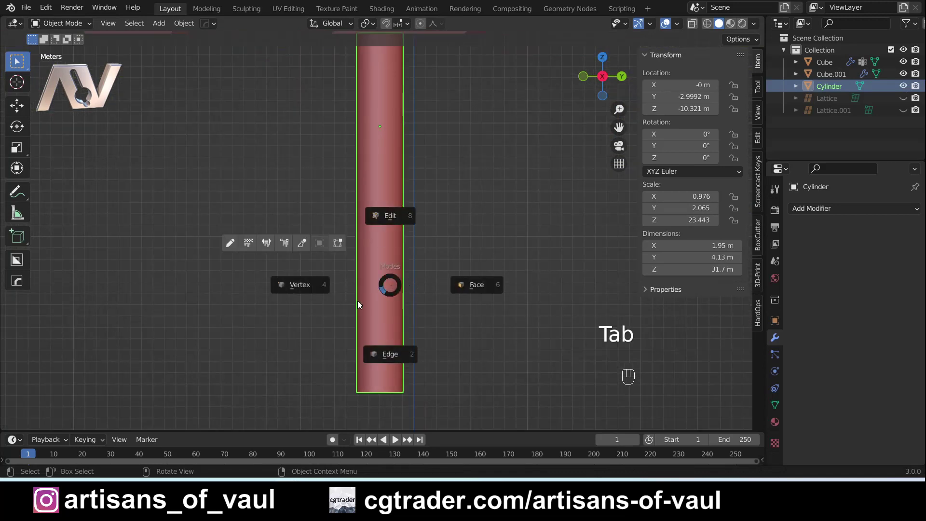
left_click(394, 354)
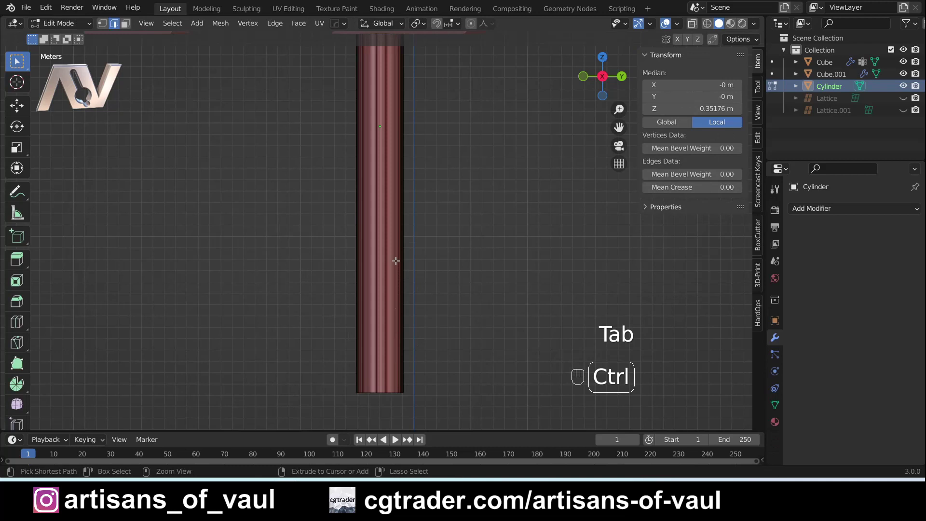
key("ctrl+r")
scroll(393, 289, "up", 20)
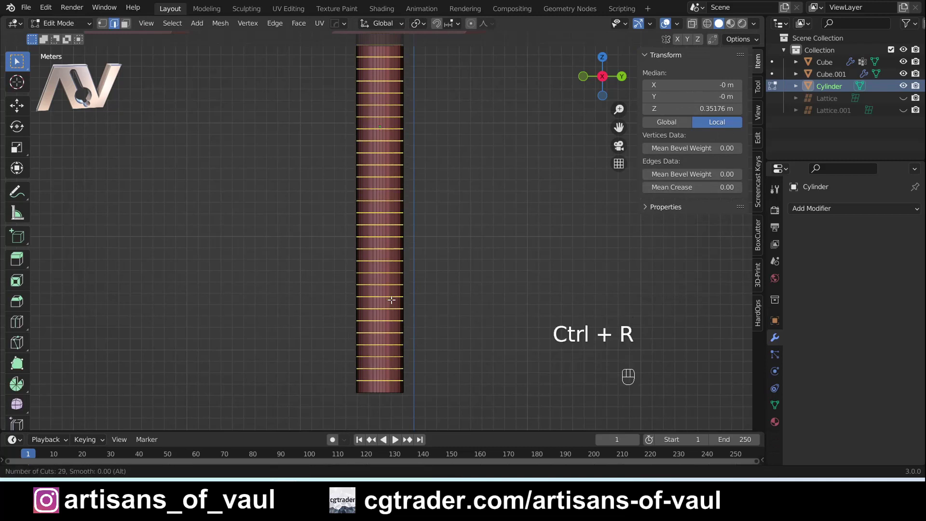
left_click(391, 300)
right_click(392, 300)
Shade the handle smooth in Object Mode and add a HardOps Lattice modifier with a Bspline lattice around it.
key("Tab")
right_click(399, 239)
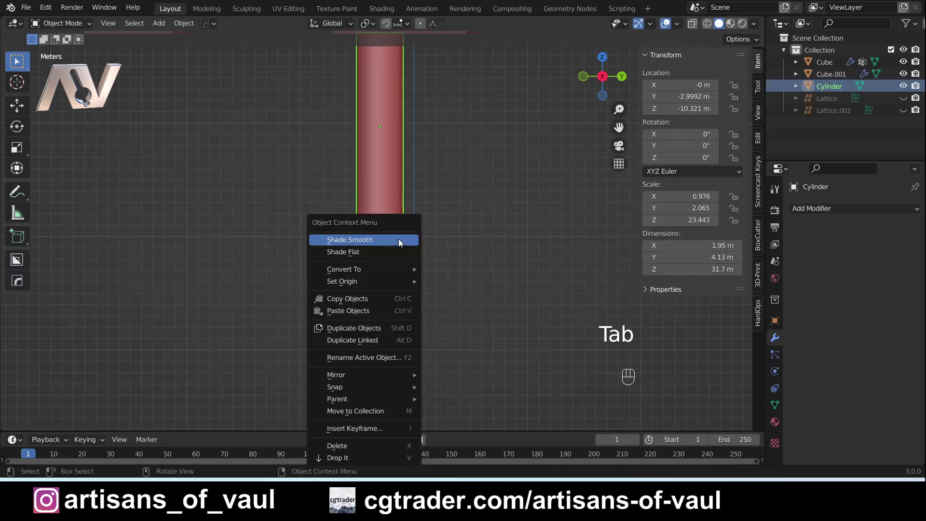
left_click(398, 239)
key("q")
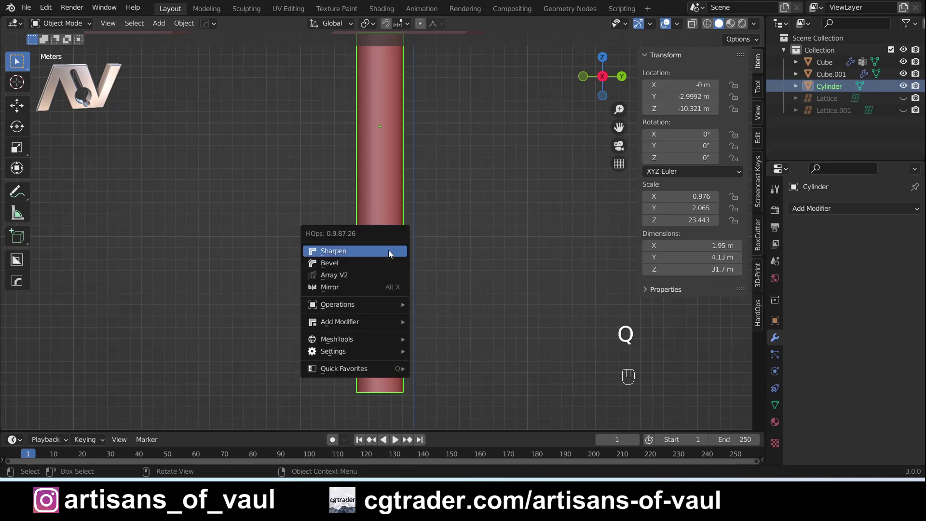
mouse_move(366, 333)
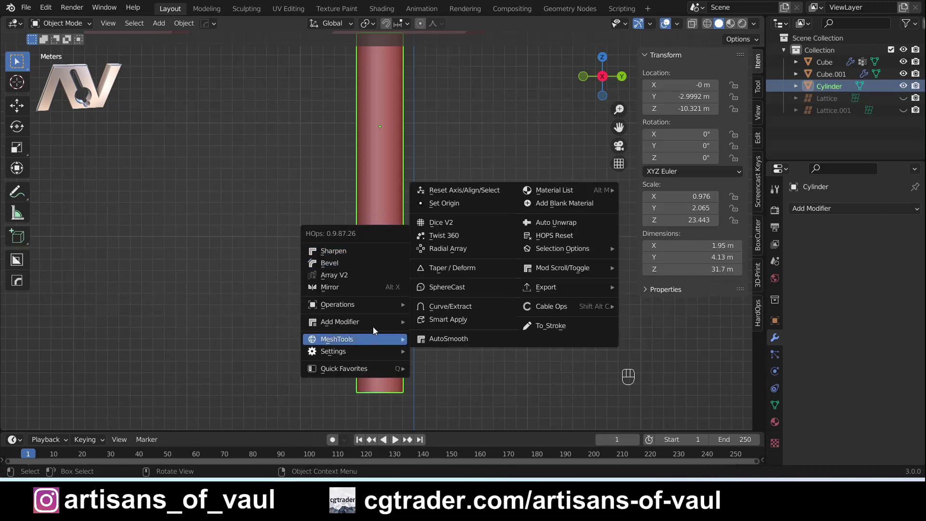
left_click(514, 321)
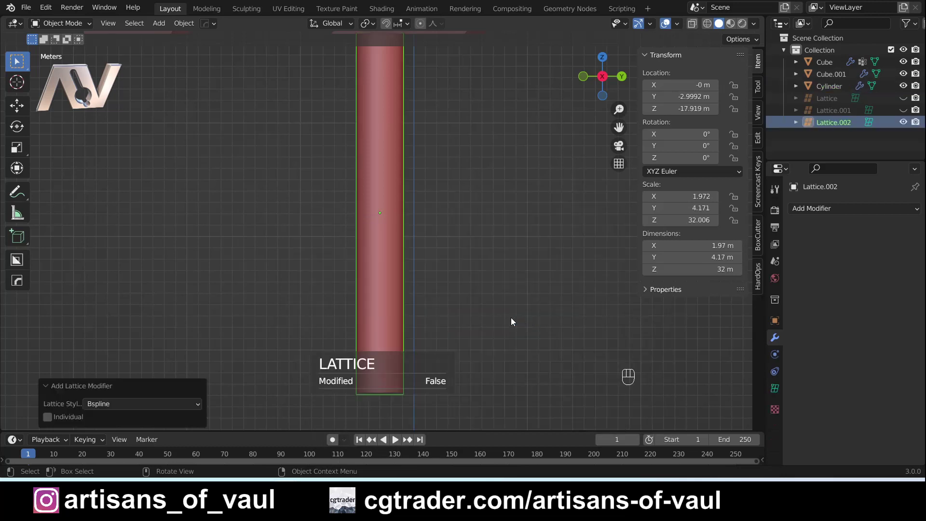
Raise the handle lattice's resolution along Z to 10 points.
middle_click_drag(511, 322, 426, 269)
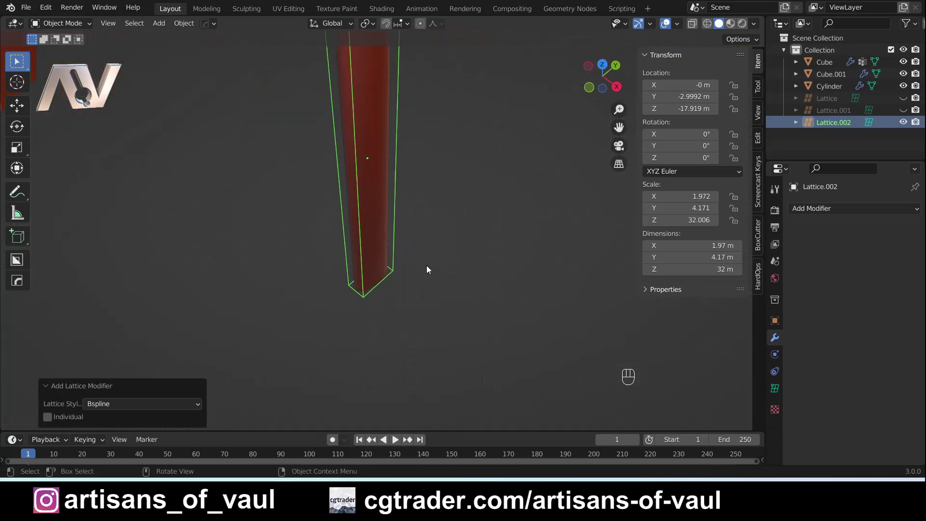
middle_click_drag(406, 238, 366, 189)
key("q")
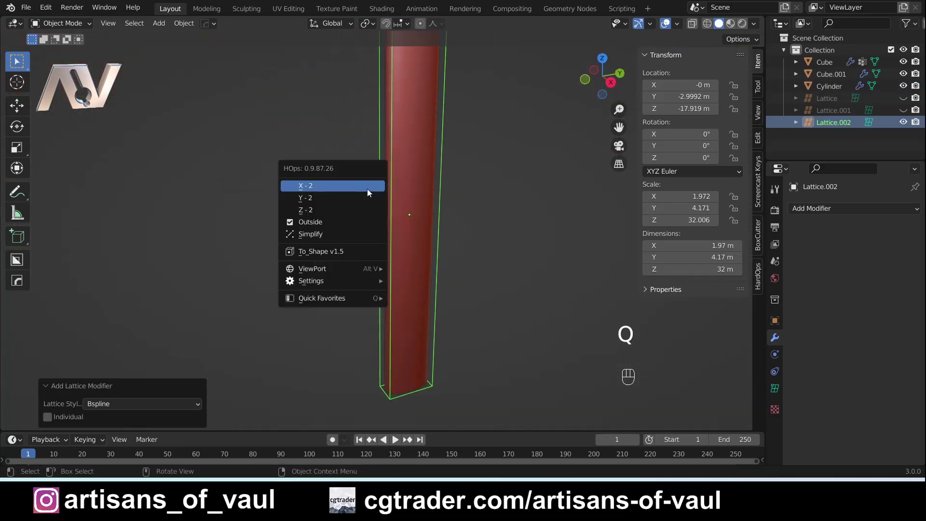
left_click(354, 212)
scroll(379, 215, "up", 9)
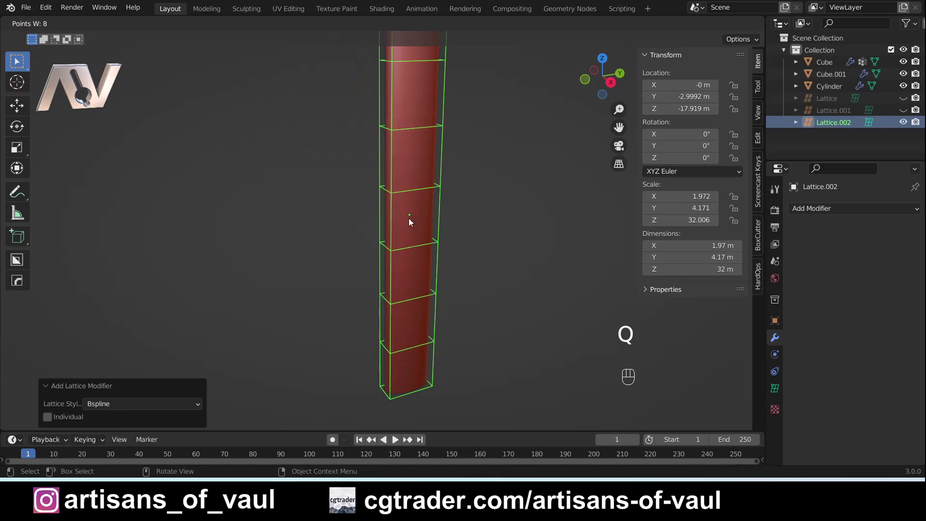
left_click(430, 227)
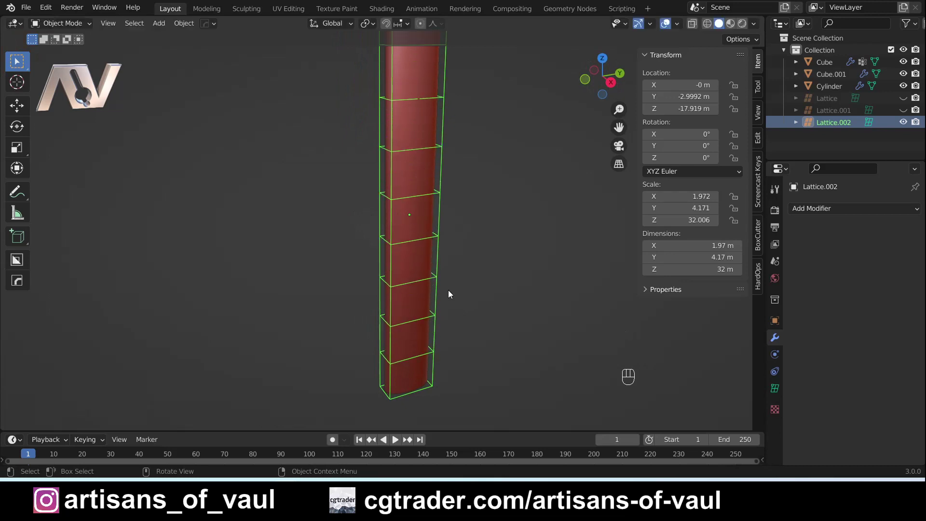
Scale the handle lattice's bottom row of points by about 1.615 in Edit Mode to flare the handle's end.
middle_click_drag(474, 331, 453, 273, "shift")
left_click_drag(608, 77, 438, 239)
key("Tab")
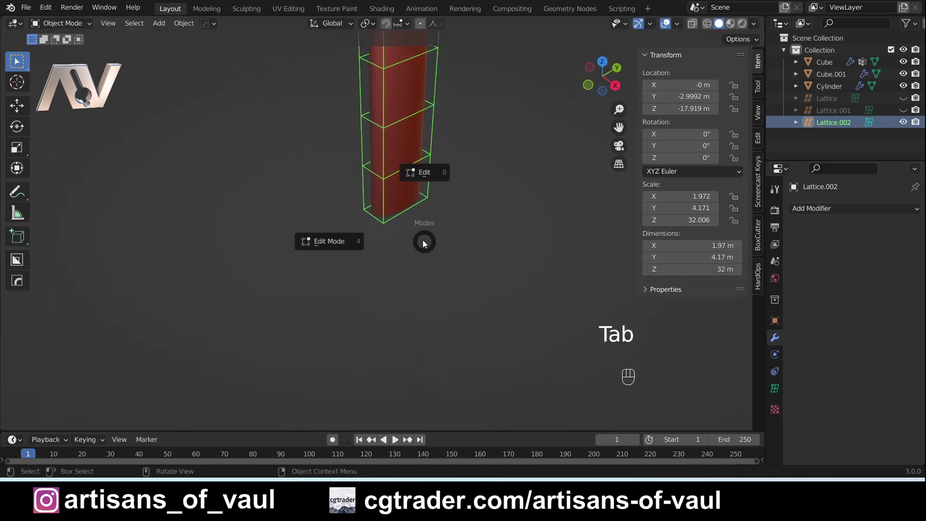
left_click(352, 245)
middle_click_drag(385, 222, 329, 174)
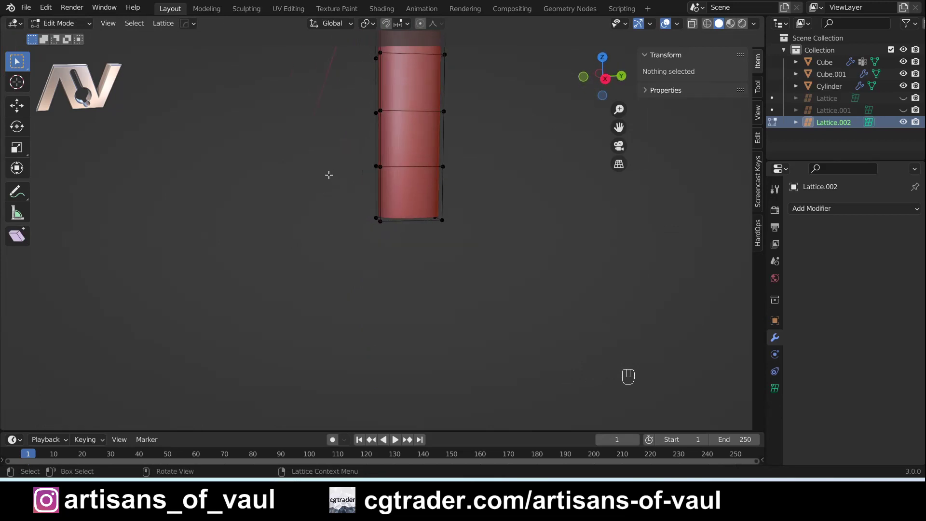
left_click_drag(329, 175, 484, 248)
middle_click_drag(462, 212, 498, 244)
key("s")
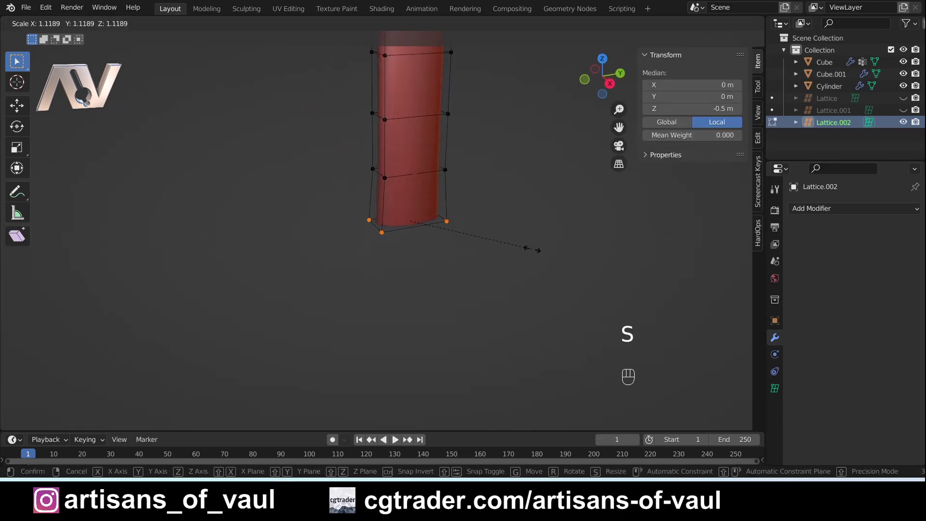
left_click(588, 266)
Move the handle lattice's bottom row about 3.5 m along Y with smooth proportional editing, using a proportional size of about 21.1.
left_click(611, 86)
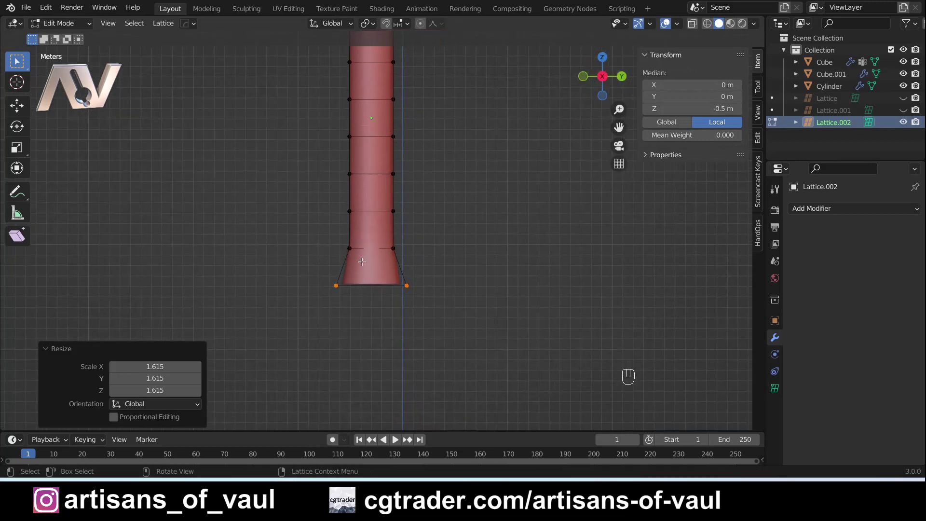
left_click(420, 23)
left_click(436, 24)
left_click(399, 77)
middle_click_drag(347, 261, 328, 287, "shift")
key("g")
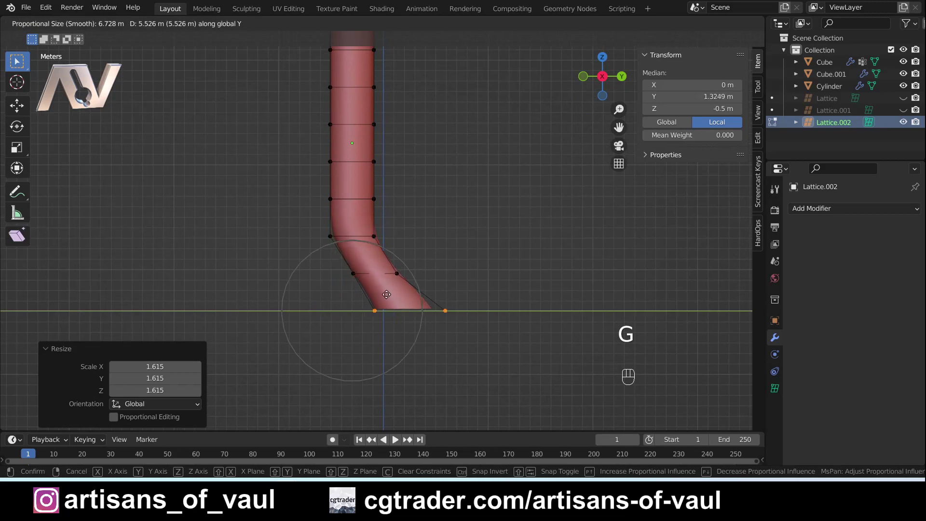
scroll(374, 303, "up", 1)
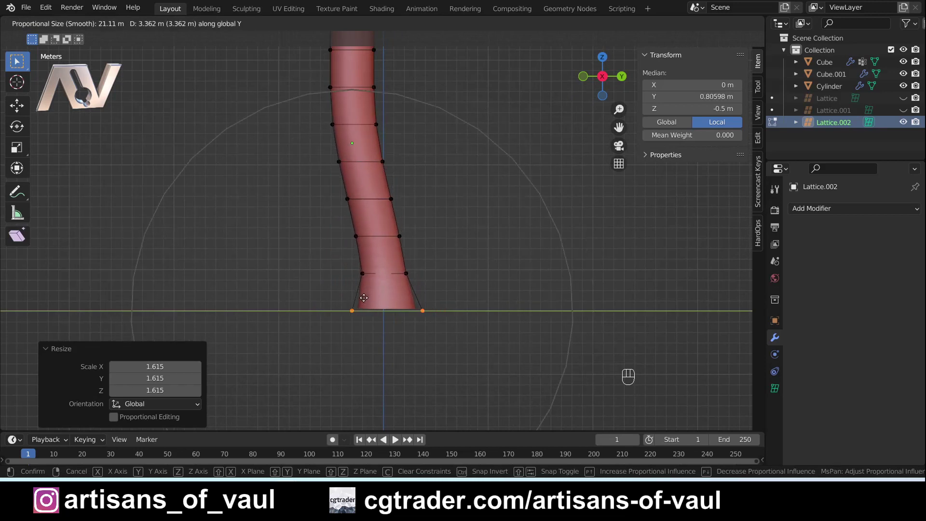
scroll(367, 300, "down", 6)
scroll(365, 297, "up", 3)
left_click(365, 297)
Shift only the lattice's bottom row about 1.27 m further along Y without proportional editing, and scale it up to widen the flare.
scroll(365, 295, "down", 4)
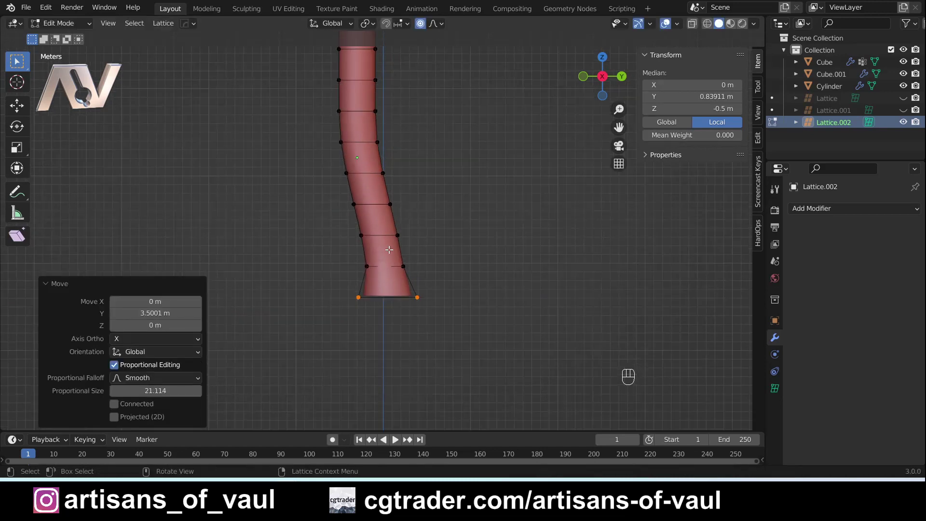
middle_click_drag(401, 238, 387, 294, "shift")
scroll(387, 292, "up", 1)
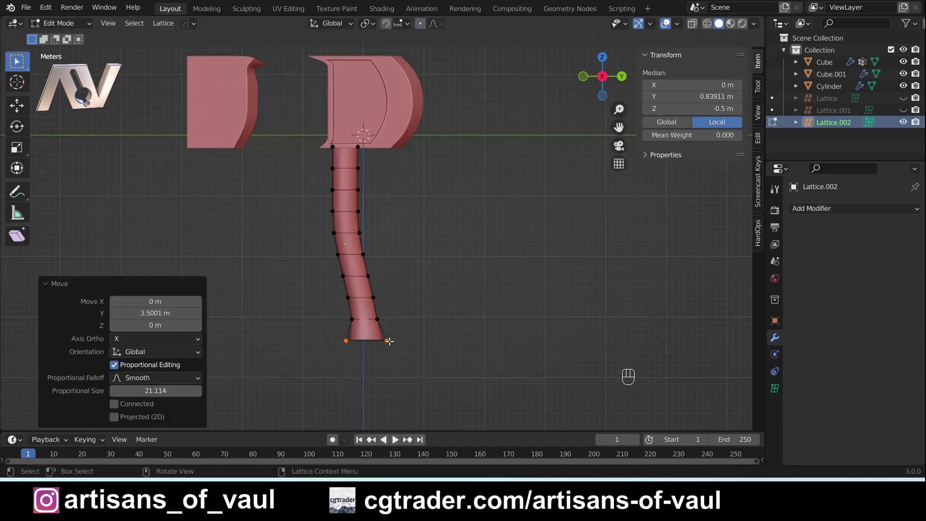
key("g")
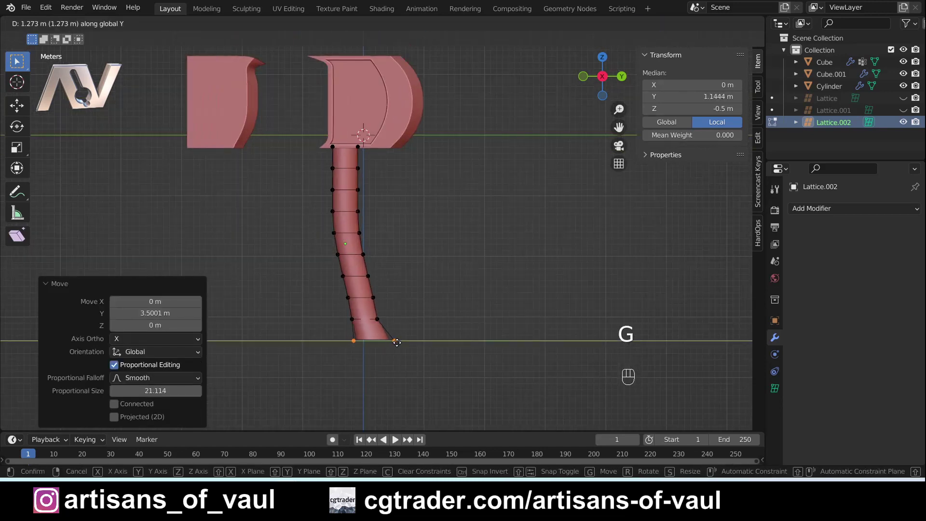
left_click(396, 343)
key("s")
left_click(478, 215)
Return to Object Mode and hide the handle's lattice.
key("Tab")
key("h")
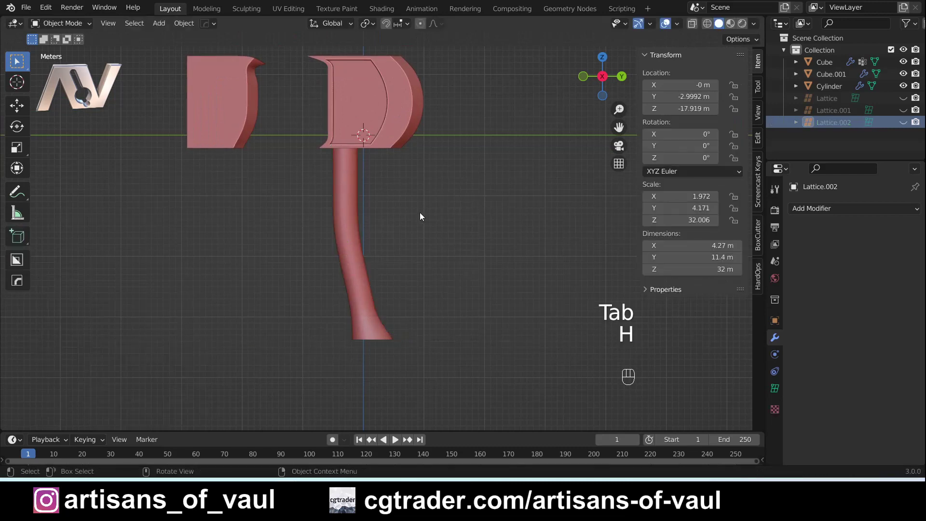
scroll(419, 213, "down", 4)
scroll(420, 211, "up", 2)
mouse_move(420, 208)
middle_mouse_down()
mouse_move(406, 210)
mouse_move(403, 242)
mouse_move(408, 198)
middle_mouse_up()
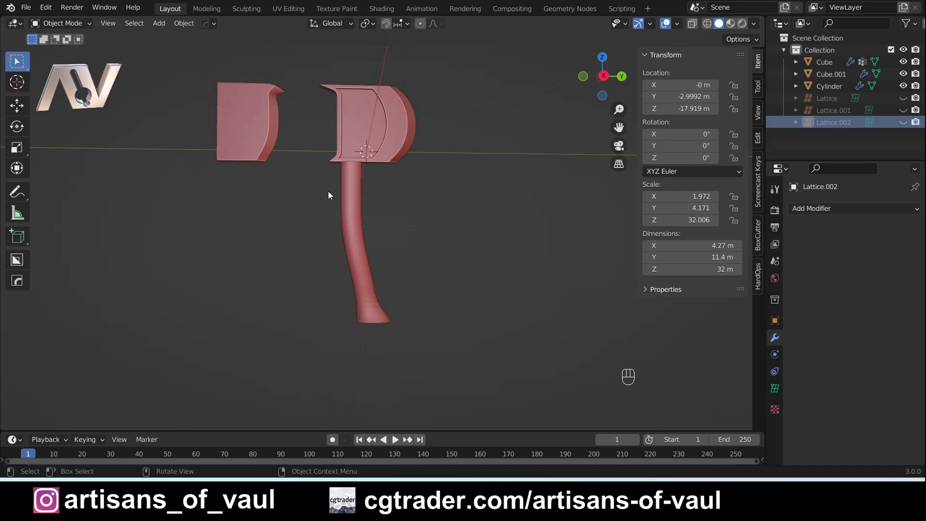
Create a sleeve around the handle's lower half with Cablerator's Insulate, from the bend to just above the flare.
scroll(359, 294, "up", 3)
middle_click_drag(347, 260, 410, 215)
left_click(416, 212)
mouse_move(480, 190)
middle_mouse_down()
mouse_move(470, 228)
mouse_move(476, 183)
middle_mouse_up()
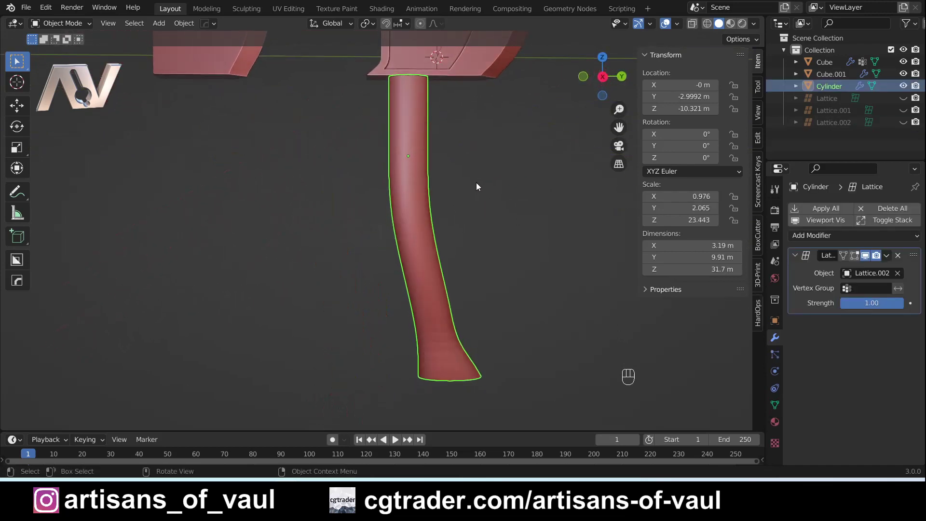
left_click(605, 77)
key("shift+alt+c")
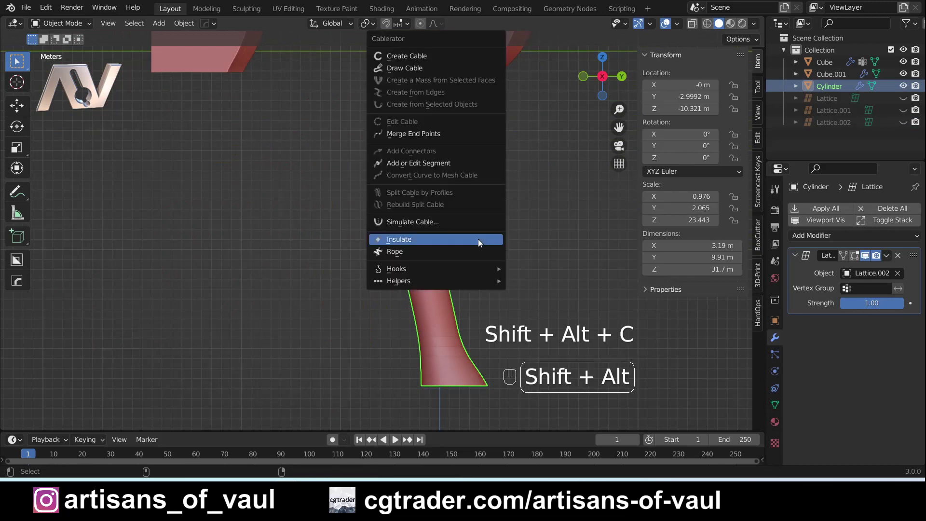
left_click(440, 239)
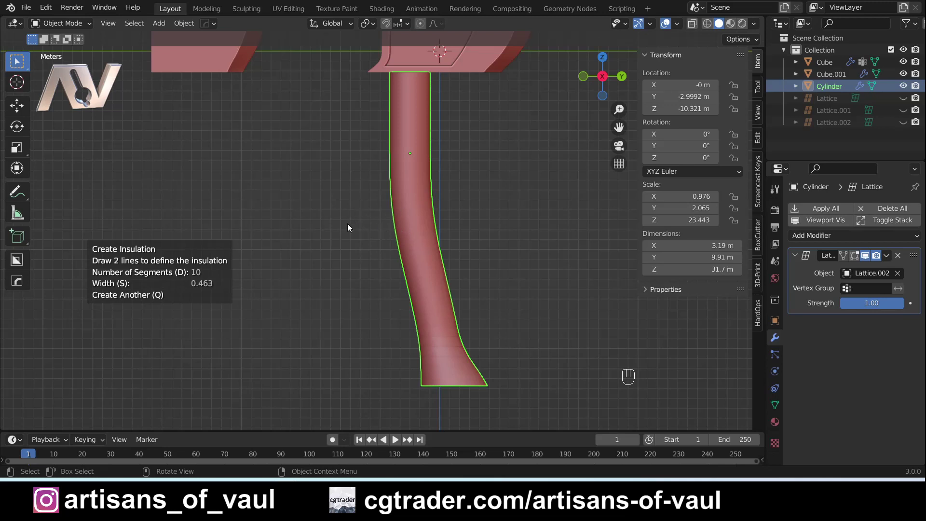
left_click_drag(348, 224, 489, 193)
left_click_drag(420, 347, 368, 371)
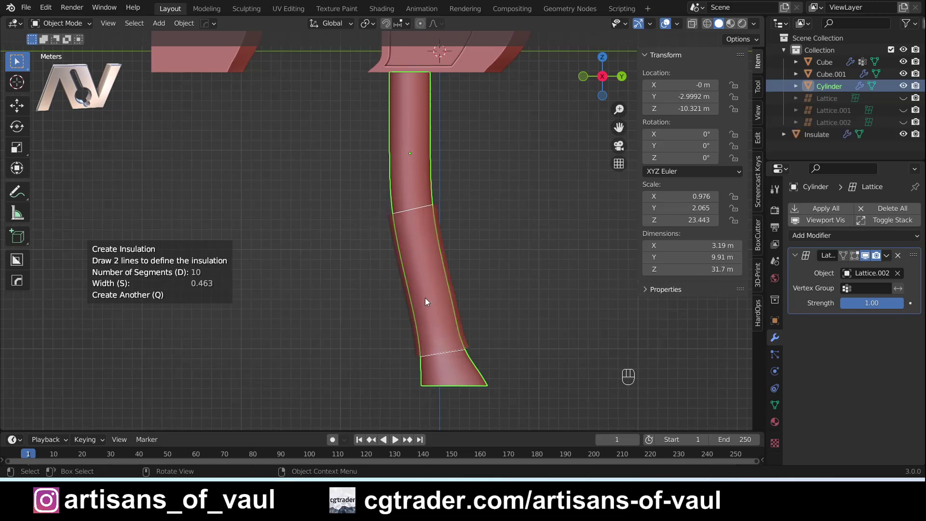
Set the insulation sleeve's width to 0.34 and finish it.
mouse_move(424, 297)
middle_mouse_down()
mouse_move(469, 276)
mouse_move(438, 289)
middle_mouse_up()
scroll(535, 229, "up", 2)
middle_click_drag(497, 230, 376, 296, "shift")
scroll(345, 263, "up", 3)
middle_click_drag(344, 262, 412, 251)
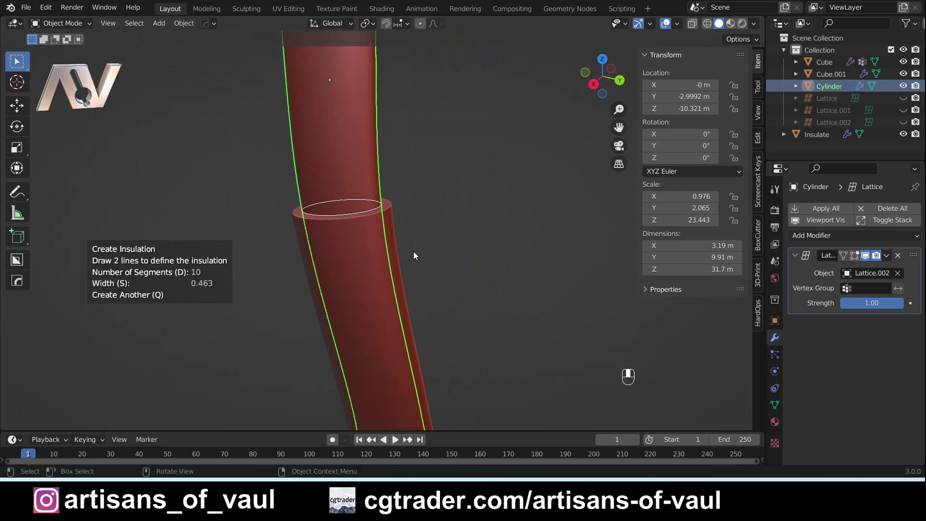
key("s")
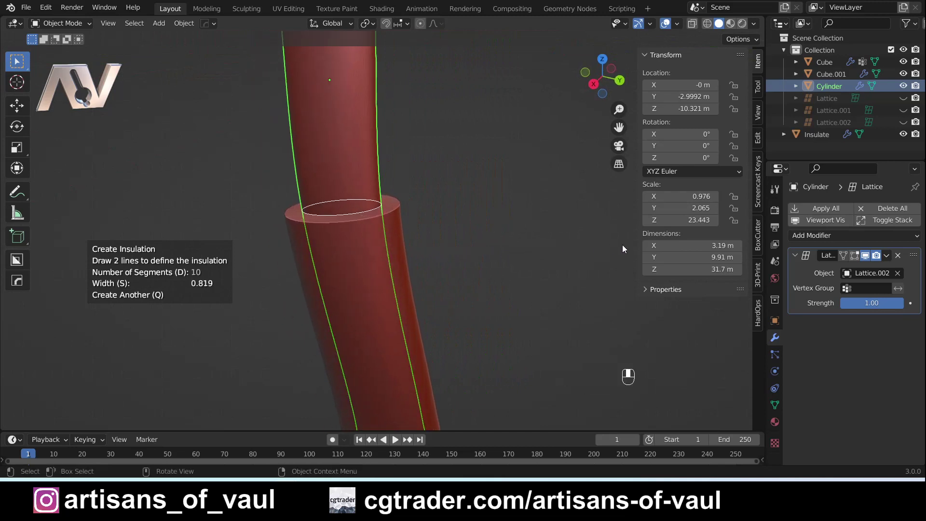
left_click(345, 284)
Delete the insulation sleeve from the handle.
middle_click_drag(306, 294, 436, 202, "shift")
mouse_move(453, 200)
middle_mouse_down()
mouse_move(480, 197)
mouse_move(462, 209)
mouse_move(448, 195)
mouse_move(470, 202)
middle_mouse_up()
scroll(480, 198, "down", 2)
left_click(346, 213)
left_click(462, 209)
scroll(465, 210, "down", 3)
scroll(458, 207, "up", 4)
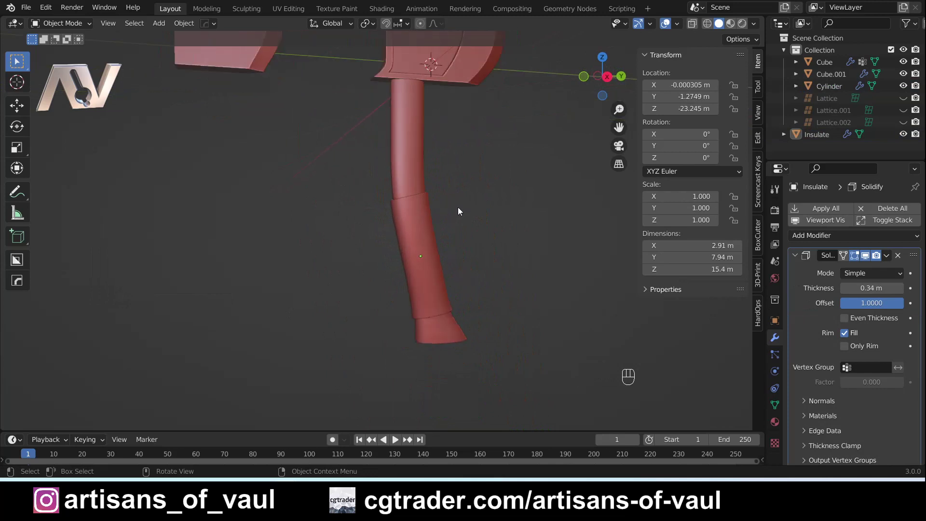
left_click(428, 203)
key("Delete")
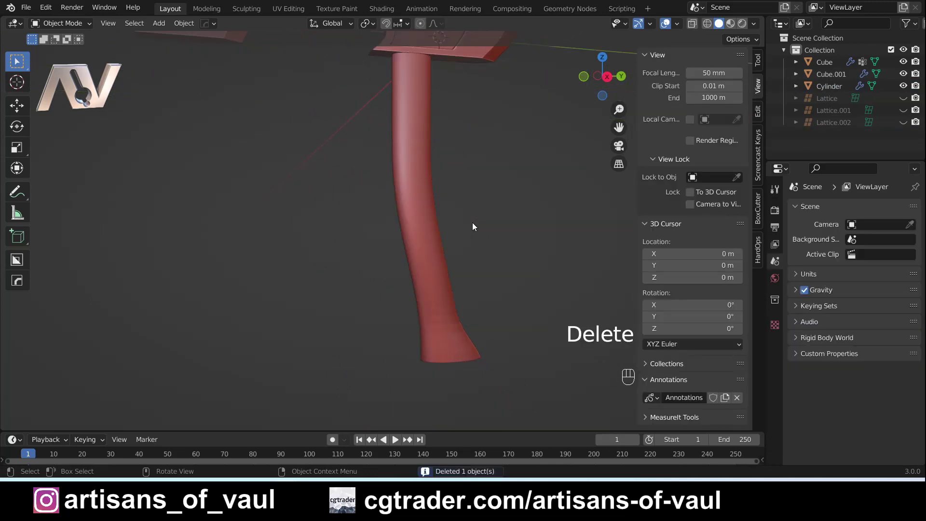
key("Delete")
key("Delete")
key("Delete")
key("Delete")
key("Delete")
key("Delete")
Run Cablerator's Insulate on the handle in side view and wrap a narrow band slanting down towards +Y at the bend.
middle_click_drag(473, 227, 482, 200, "alt")
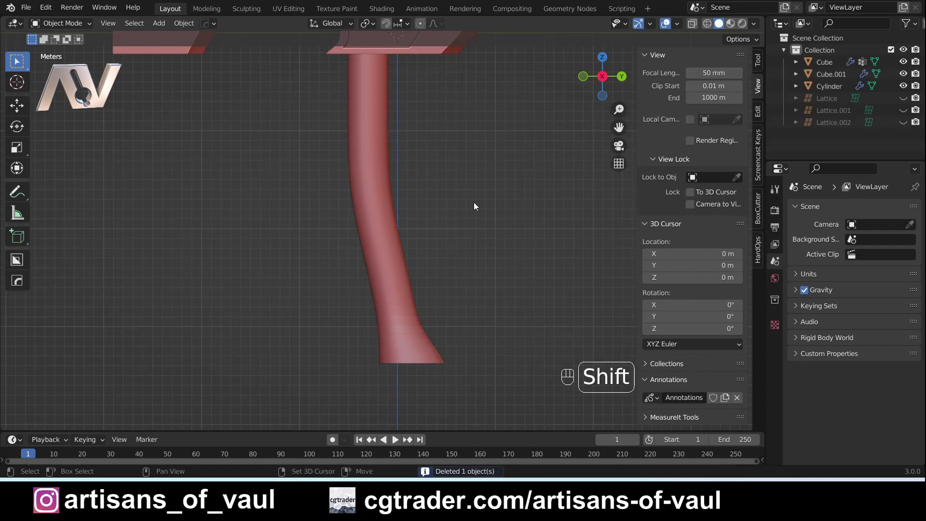
key("shift+alt+x")
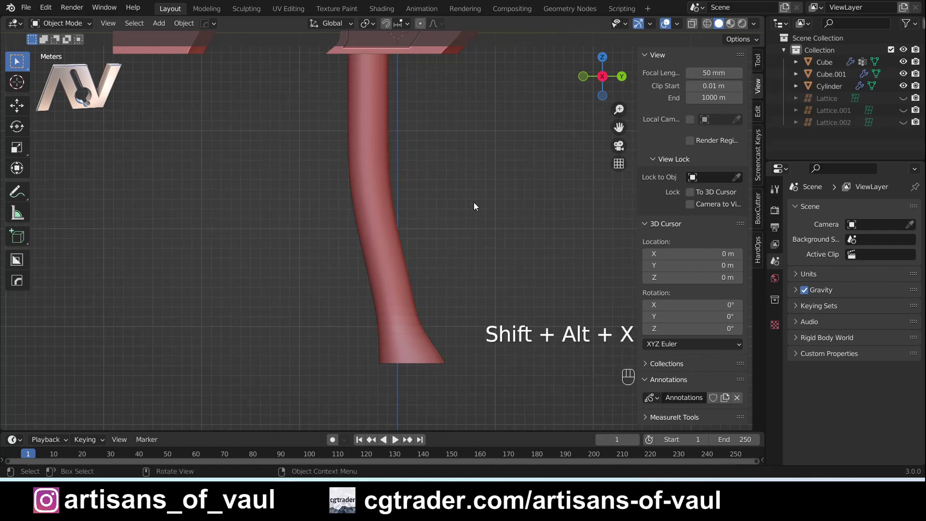
key("shift+alt+c")
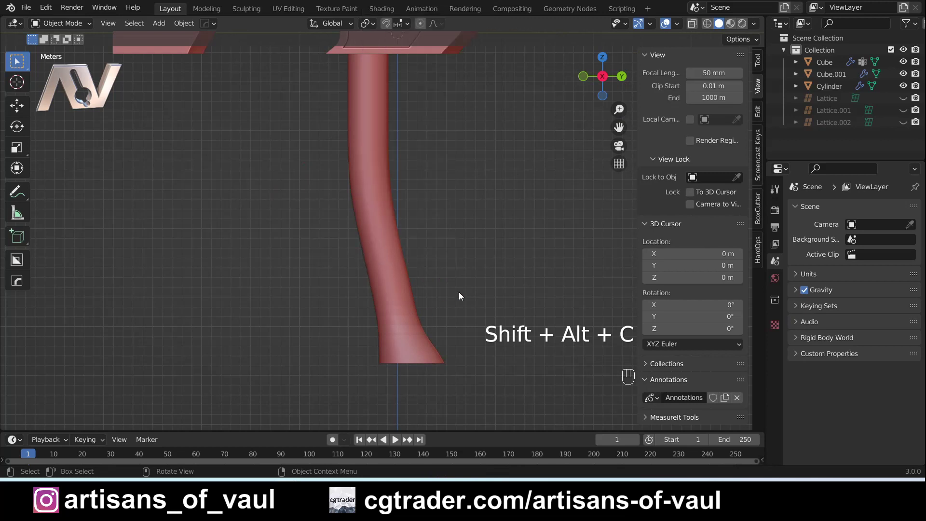
left_click(383, 265)
key("shift+alt+c")
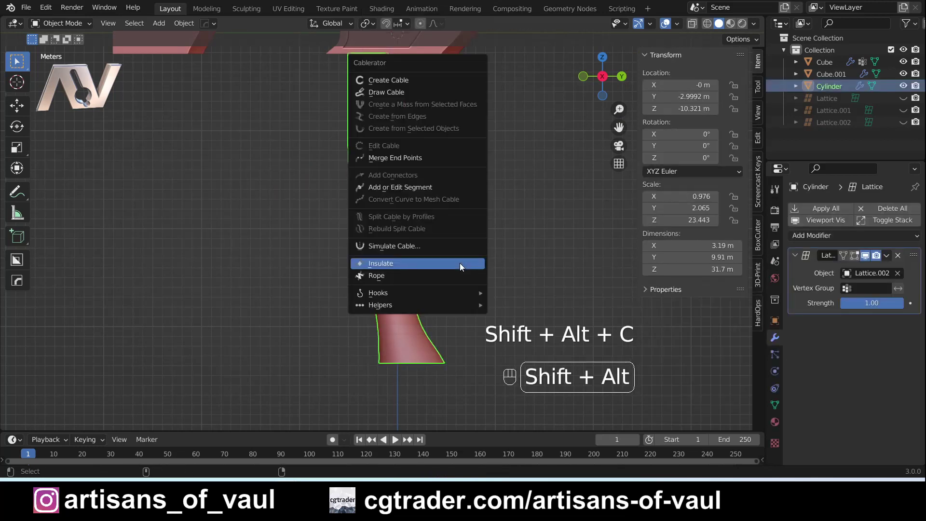
left_click(459, 262)
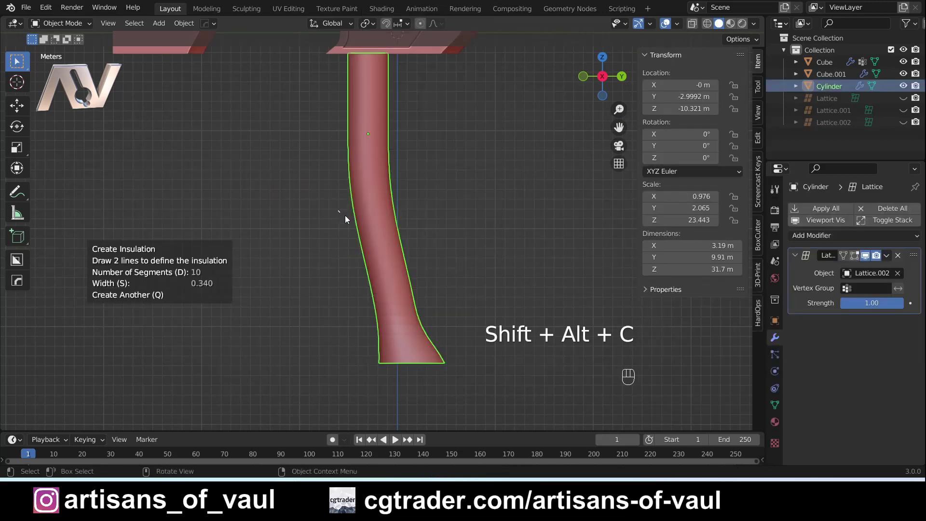
left_click_drag(337, 235, 479, 279)
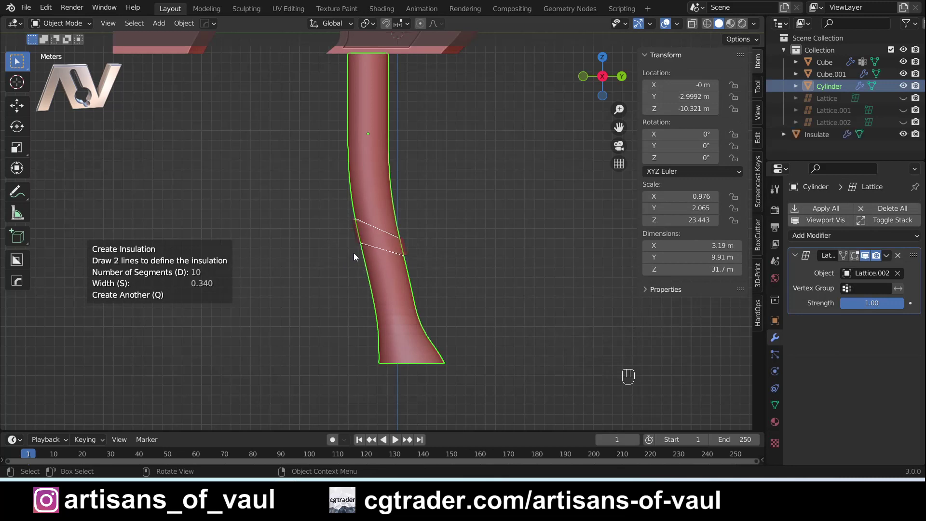
Wrap three more bands with the same slant below the first one, down to the handle's flare.
key("q")
left_click_drag(356, 247, 472, 279)
left_click_drag(341, 261, 501, 307)
mouse_move(361, 273)
left_mouse_down()
mouse_move(482, 302)
mouse_move(491, 326)
left_mouse_up()
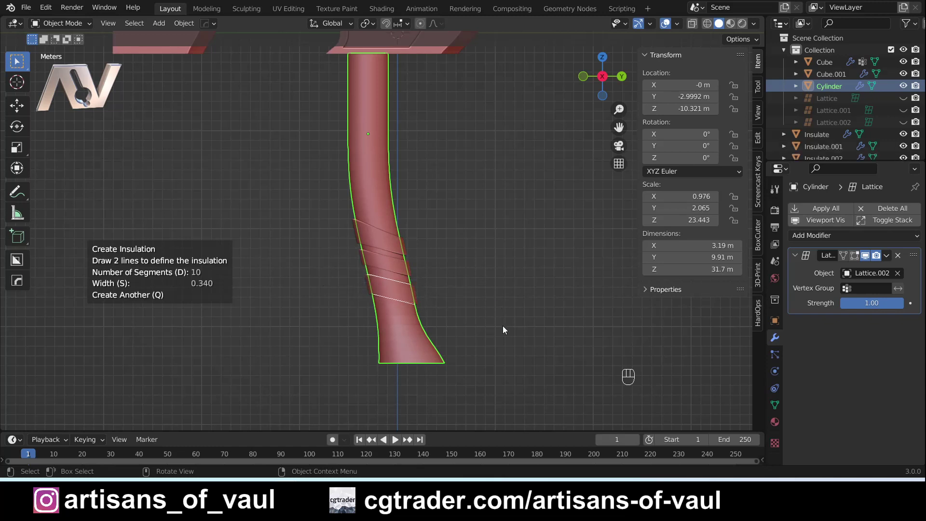
left_click_drag(368, 296, 497, 324)
left_click_drag(341, 311, 475, 340)
Wrap a band with the opposite slant across the uppermost band and set its width to 0.540.
left_click_drag(337, 248, 422, 192)
left_click_drag(342, 273, 467, 190)
scroll(439, 209, "up", 4)
middle_click_drag(439, 209, 446, 215)
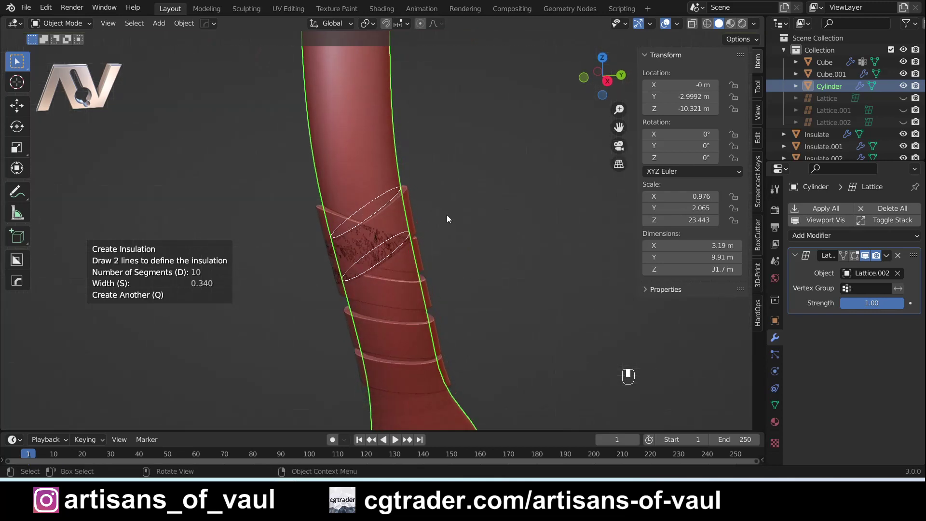
key("s")
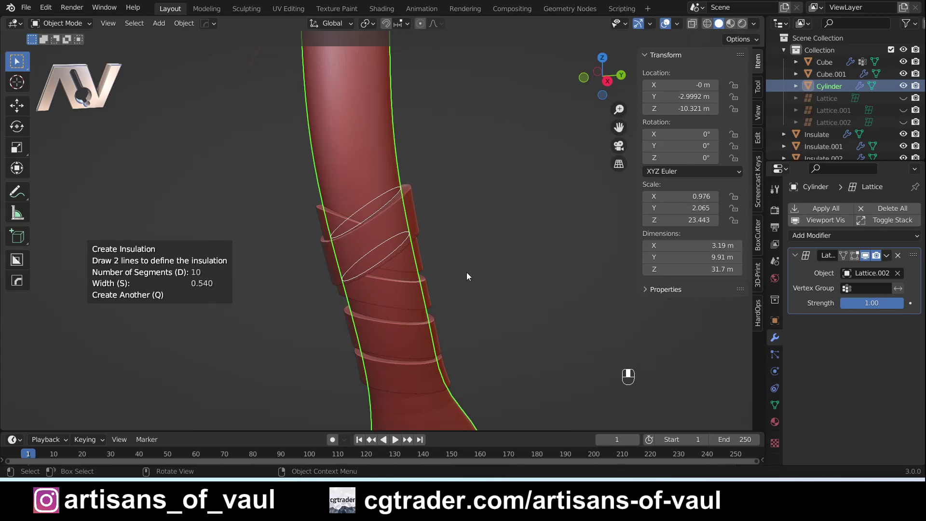
Wrap a second 0.540-wide crossing band directly below the first crossing band.
left_click(605, 83)
middle_click_drag(407, 291, 390, 245, "shift")
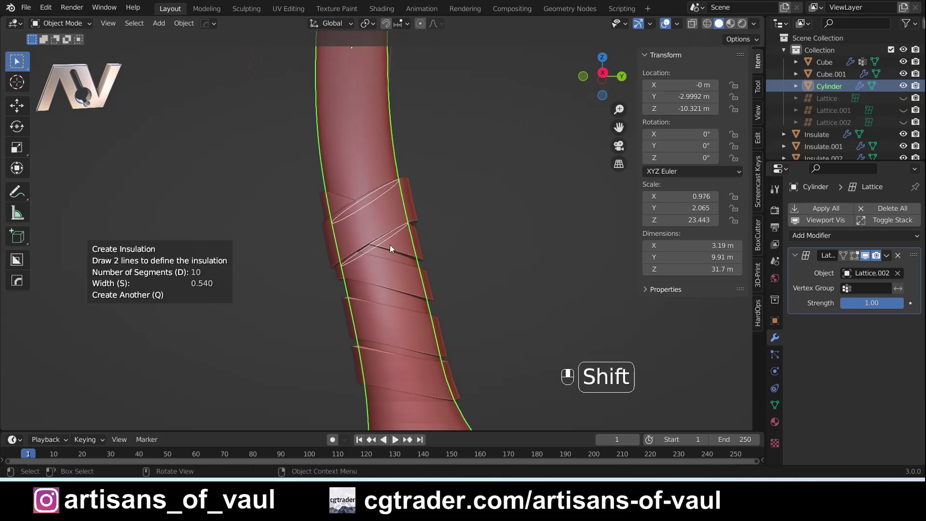
left_click_drag(330, 285, 448, 208)
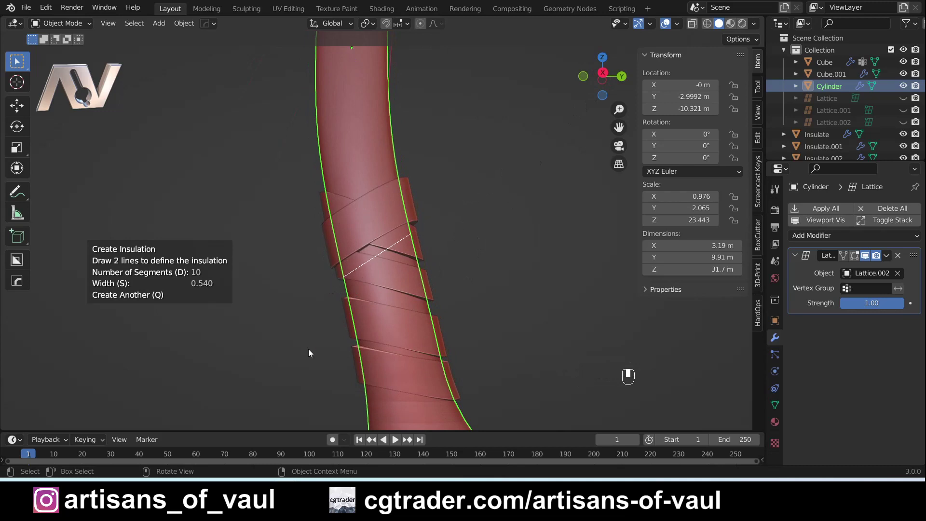
left_click_drag(308, 348, 429, 266)
left_click(345, 336)
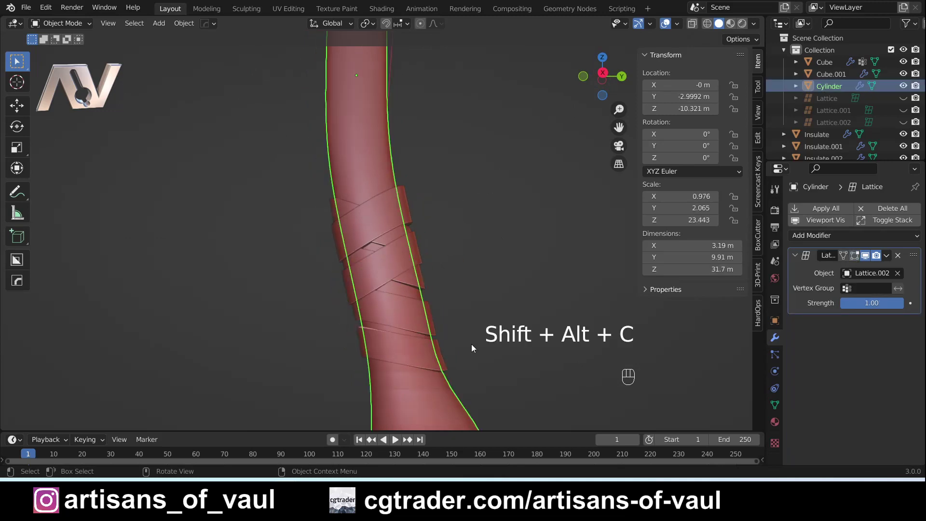
Insulate the handle with two more 0.540-wide crossing bands, continuing the wrap down to the flare.
key("shift+alt+c")
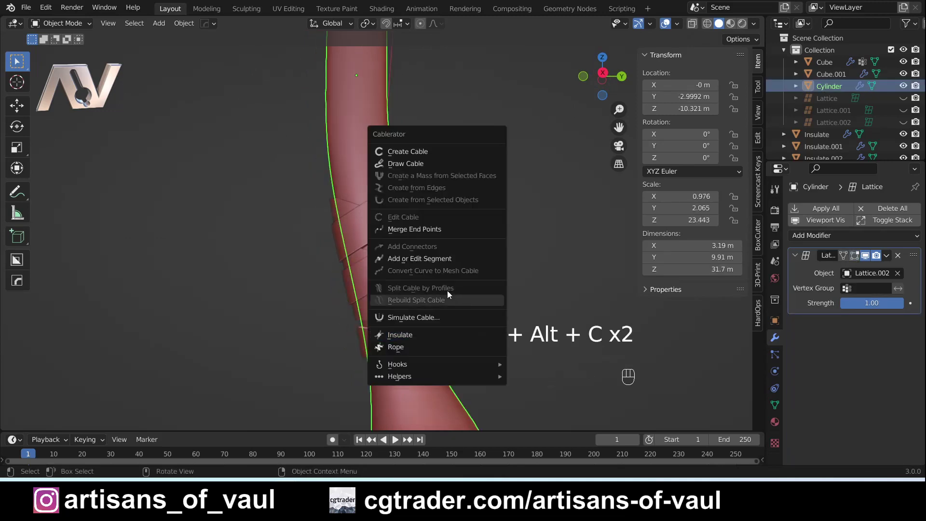
left_click(418, 334)
left_click_drag(347, 327, 461, 240)
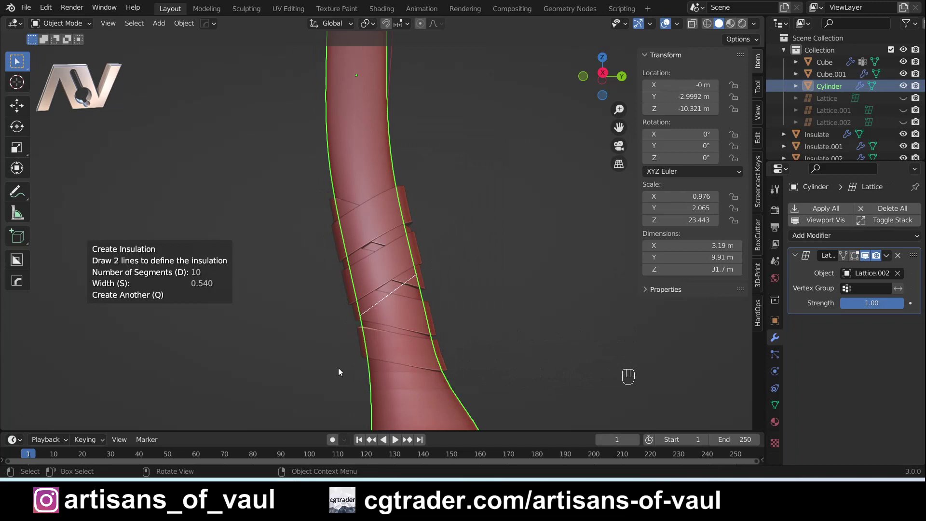
left_click_drag(339, 370, 479, 273)
left_click_drag(354, 368, 480, 300)
left_click_drag(349, 400, 527, 298)
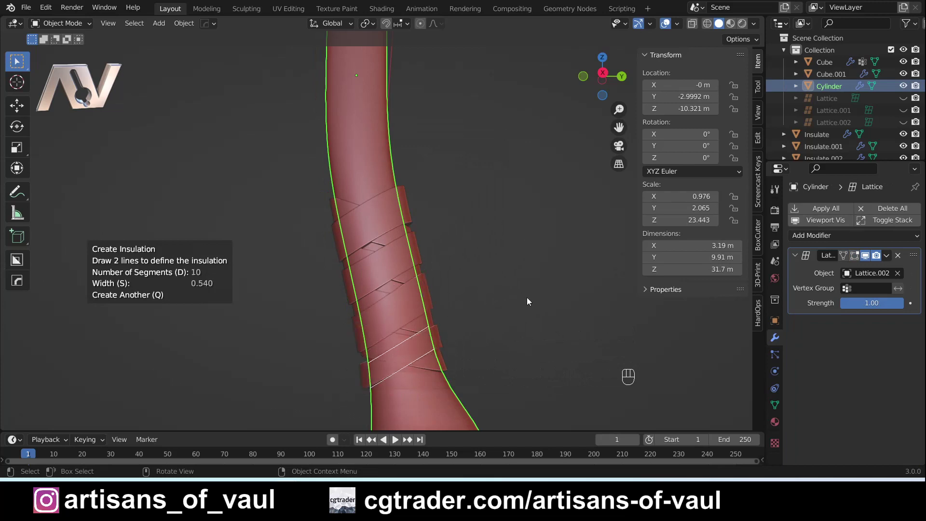
key("Return")
scroll(463, 191, "down", 4)
middle_click_drag(464, 191, 459, 244)
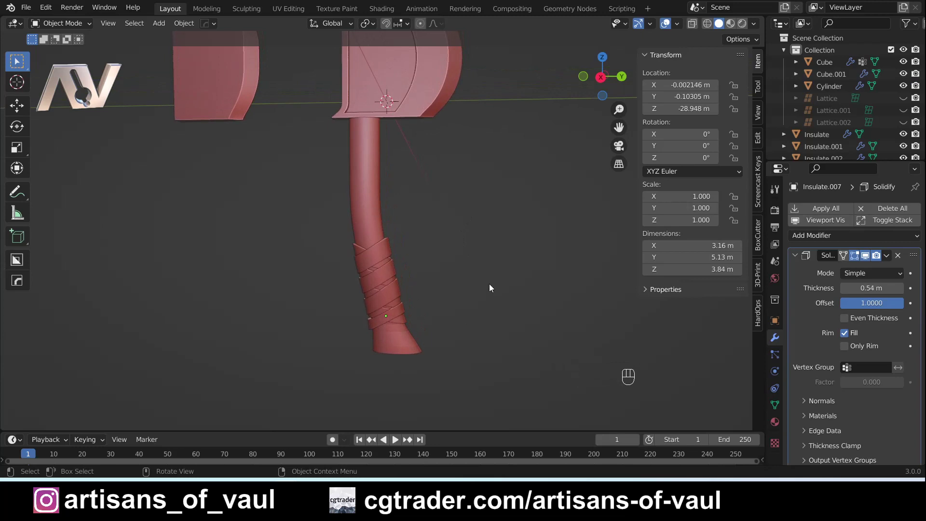
scroll(490, 283, "down", 1)
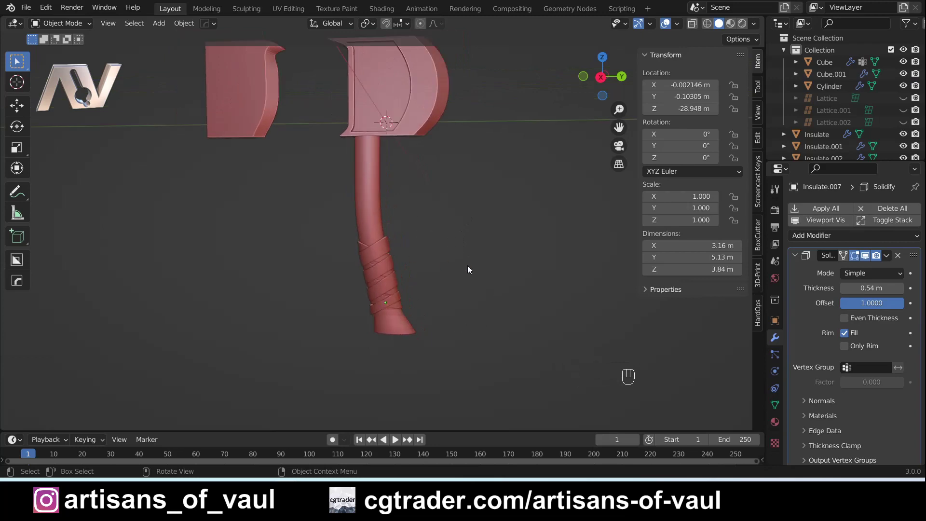
scroll(381, 273, "up", 5)
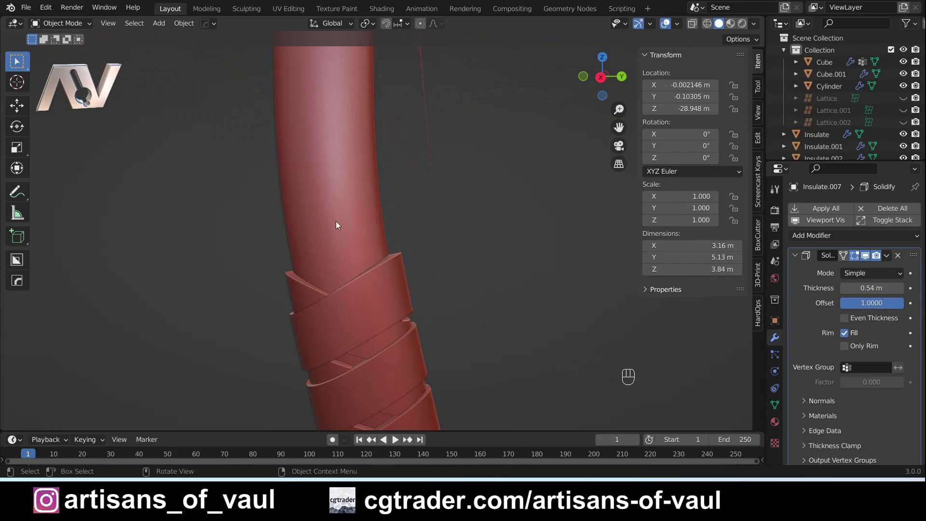
scroll(447, 251, "down", 6)
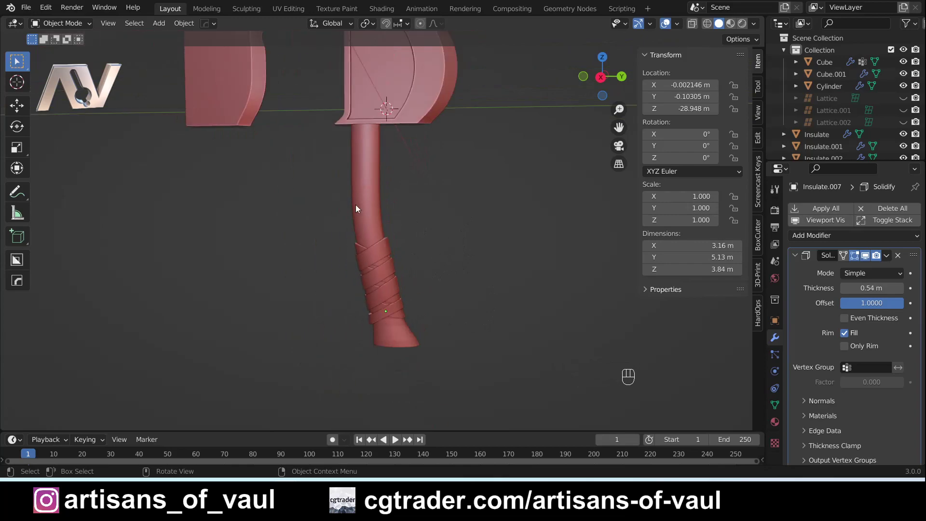
key("shift")
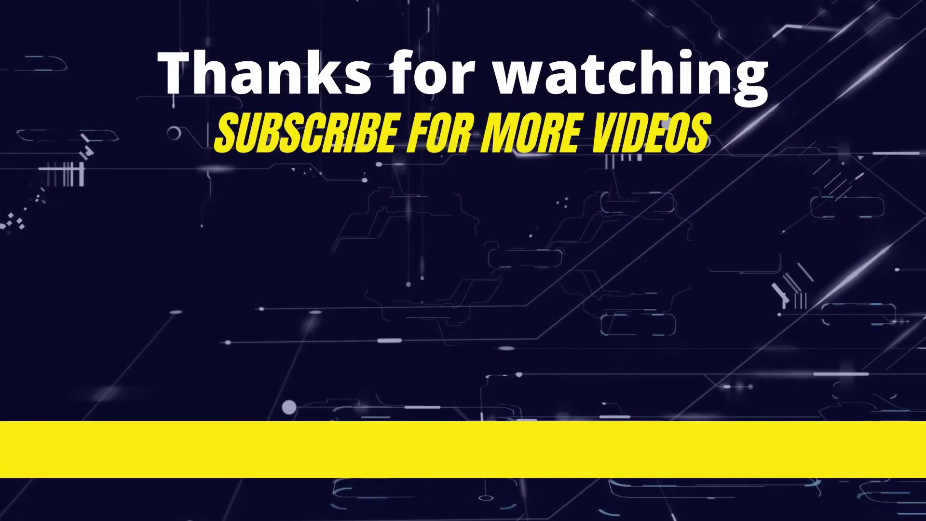